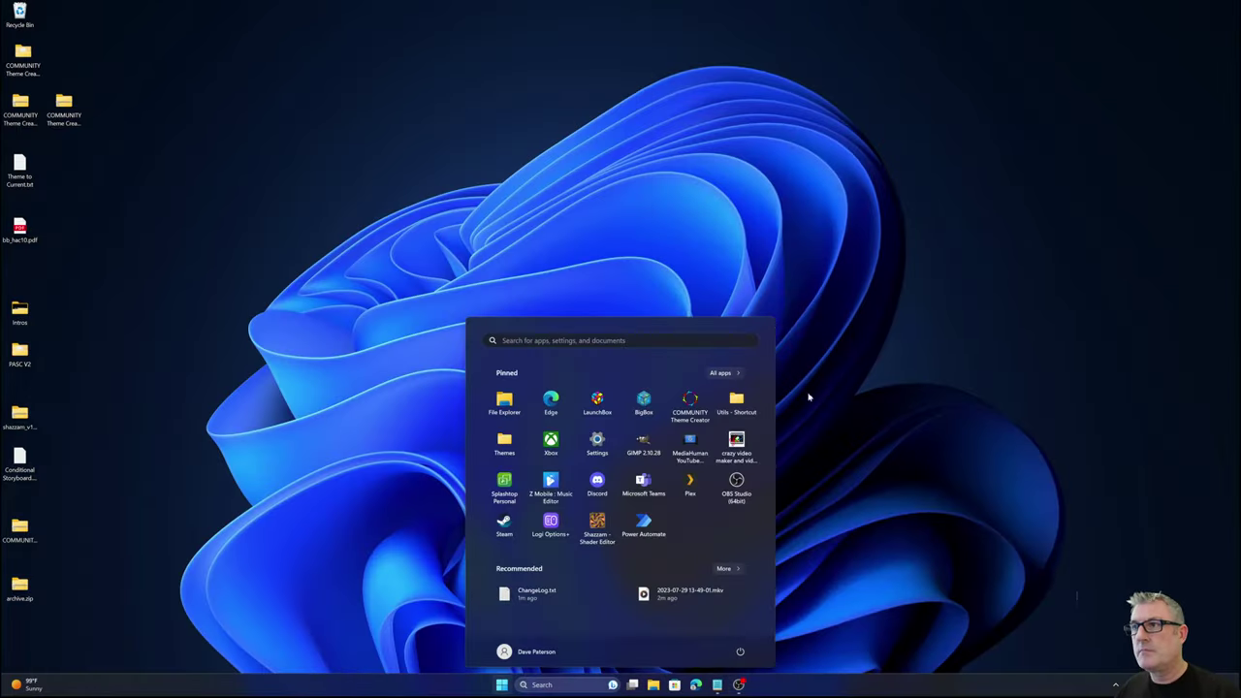
# Launch COMMUNITY Theme Creator from its pinned Start menu tile.
pyautogui.click(687, 410)
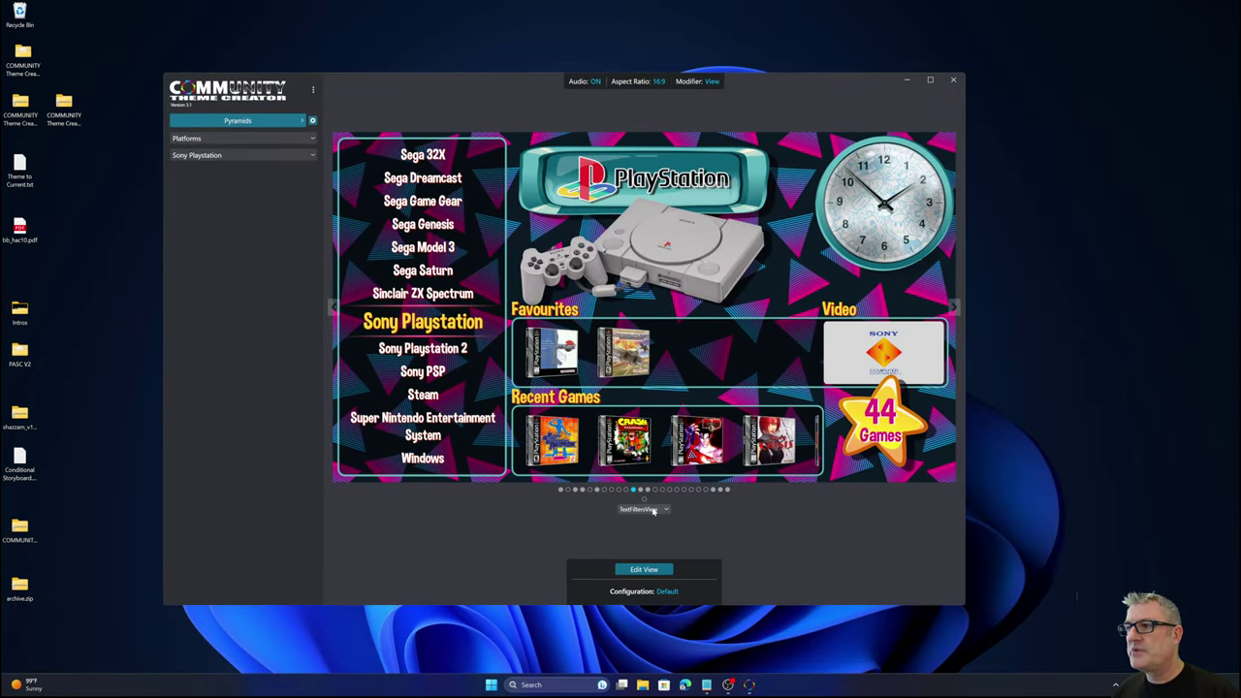
# Switch the preview to Startup, step through Shutdown and Pause, then edit the Startup view.
pyautogui.click(643, 509)
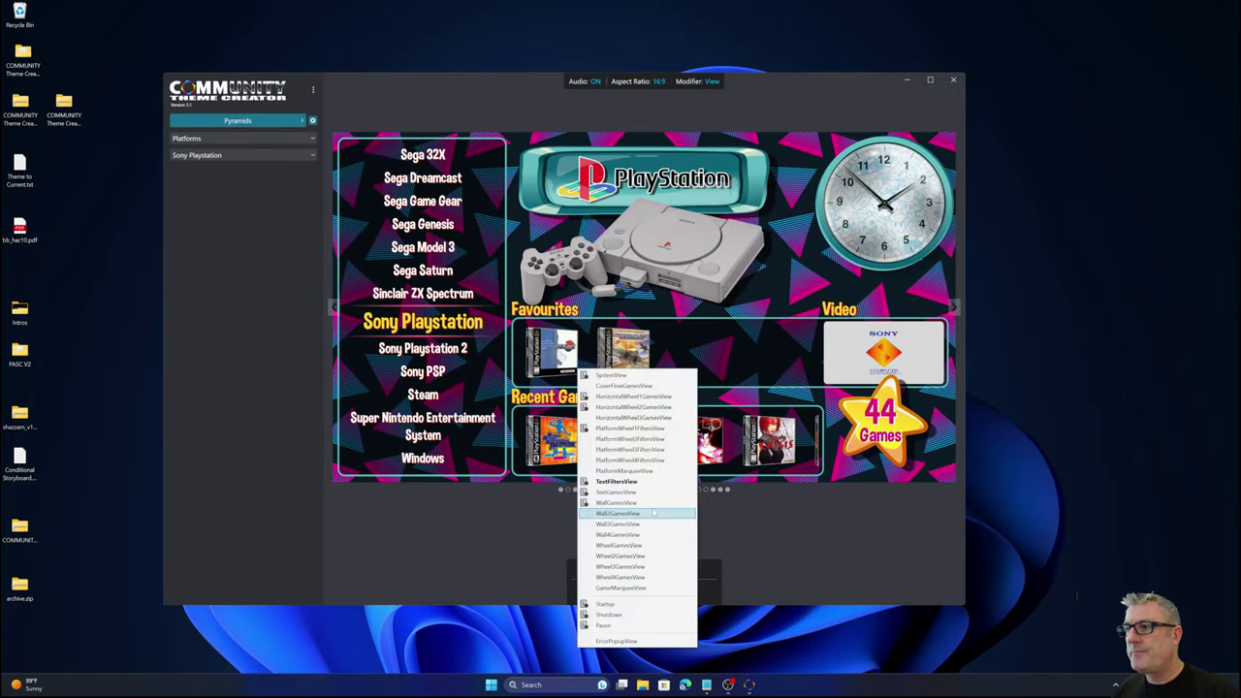
pyautogui.click(618, 604)
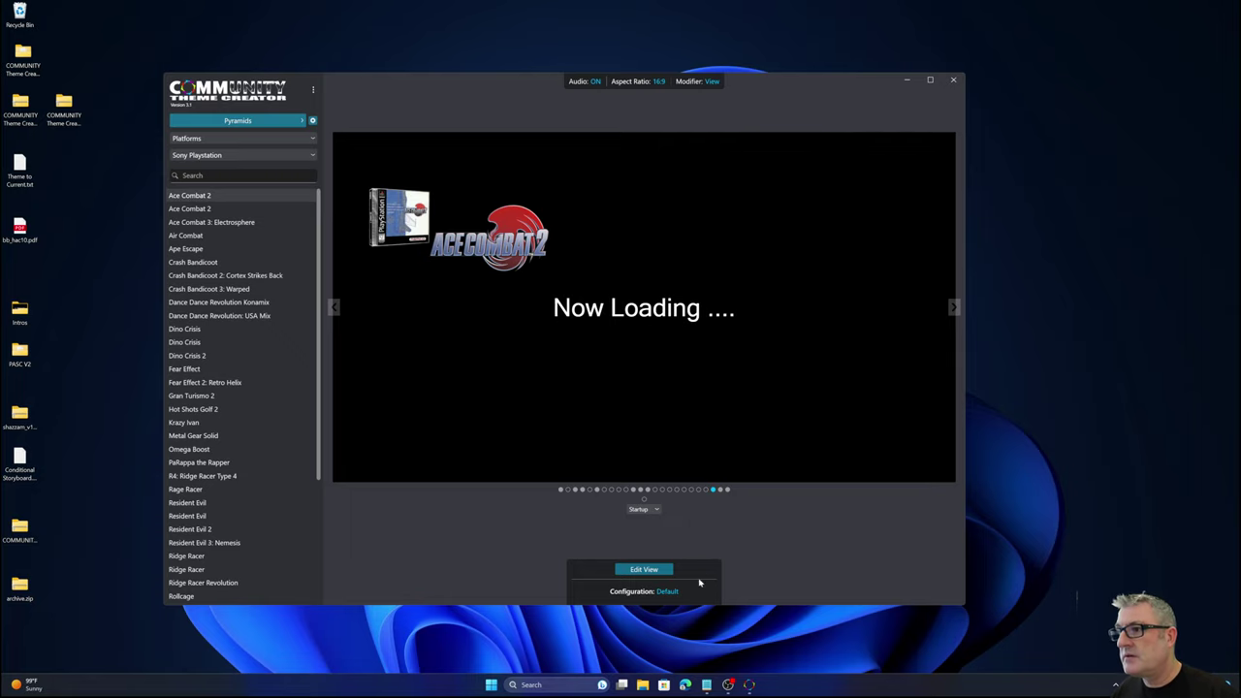
pyautogui.click(954, 308)
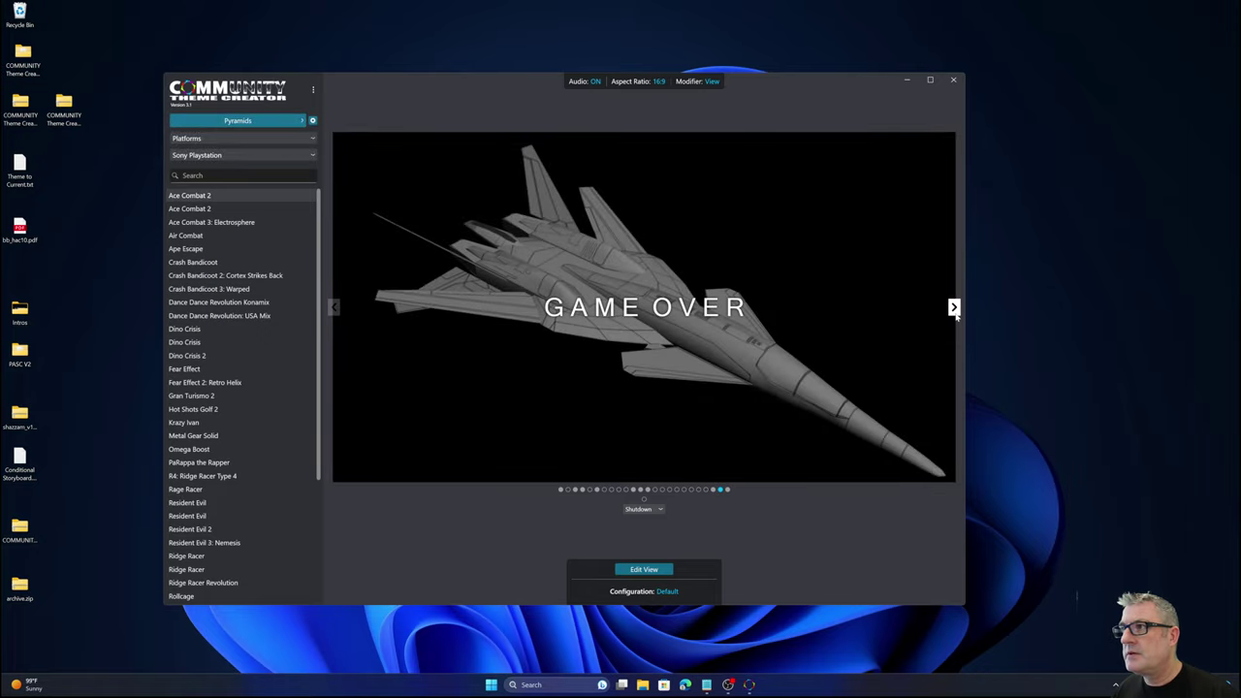
pyautogui.click(954, 308)
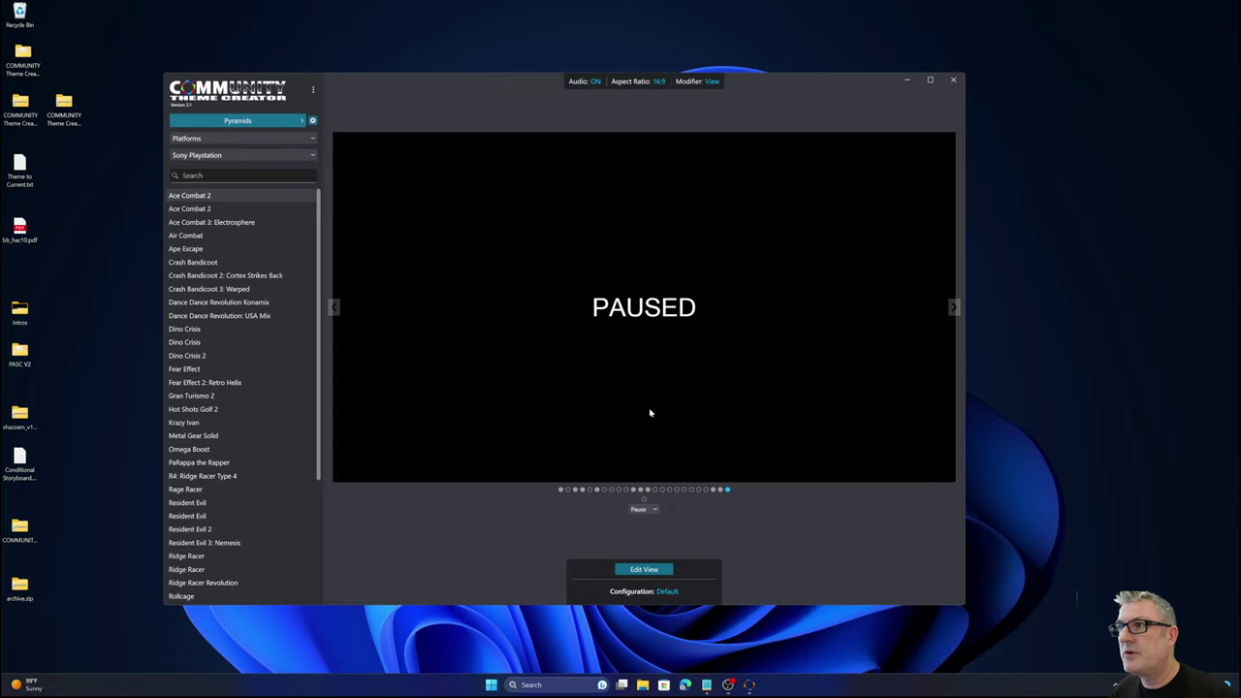
pyautogui.click(713, 489)
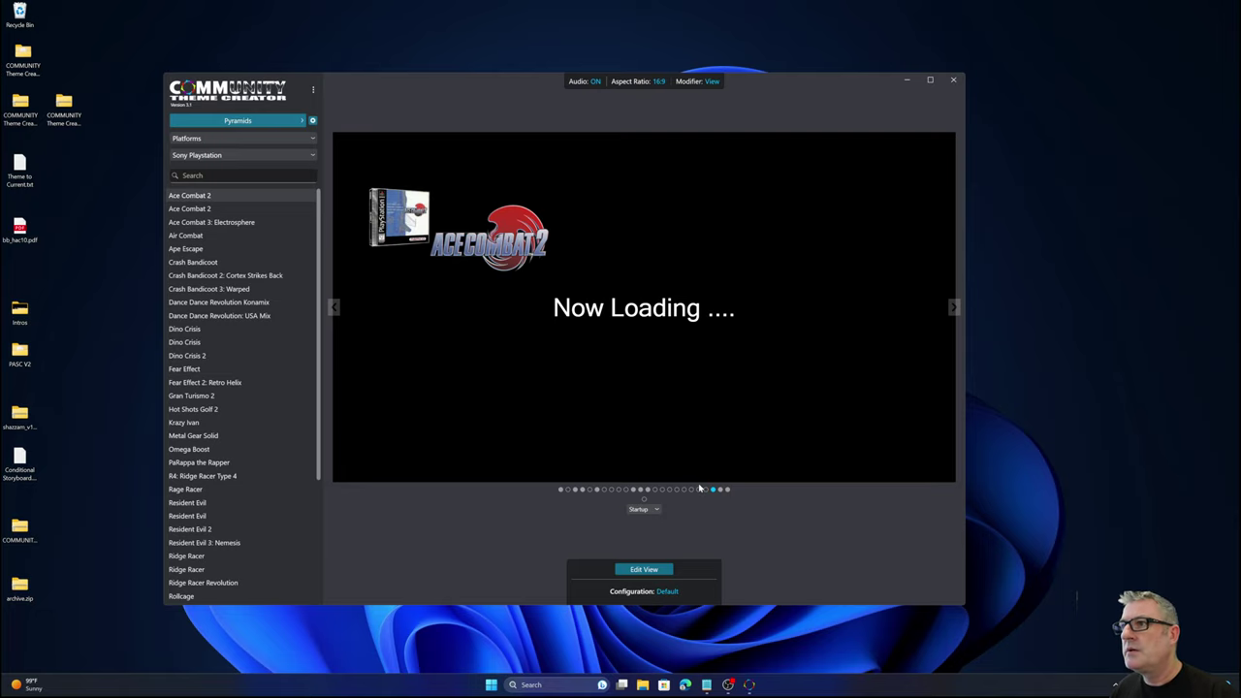
pyautogui.click(647, 570)
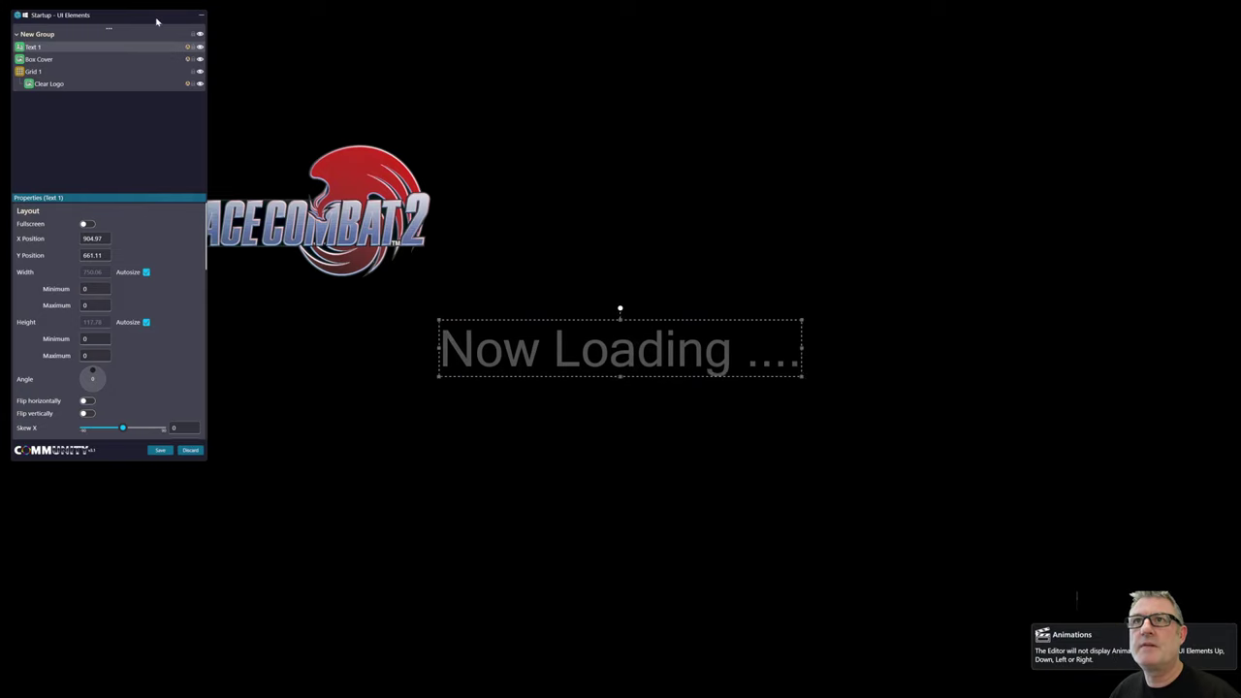
# Move the UI Elements panel to reveal the Ace Combat 2 cover and logo, then discard edits.
pyautogui.moveTo(156, 16); pyautogui.dragTo(178, 116)
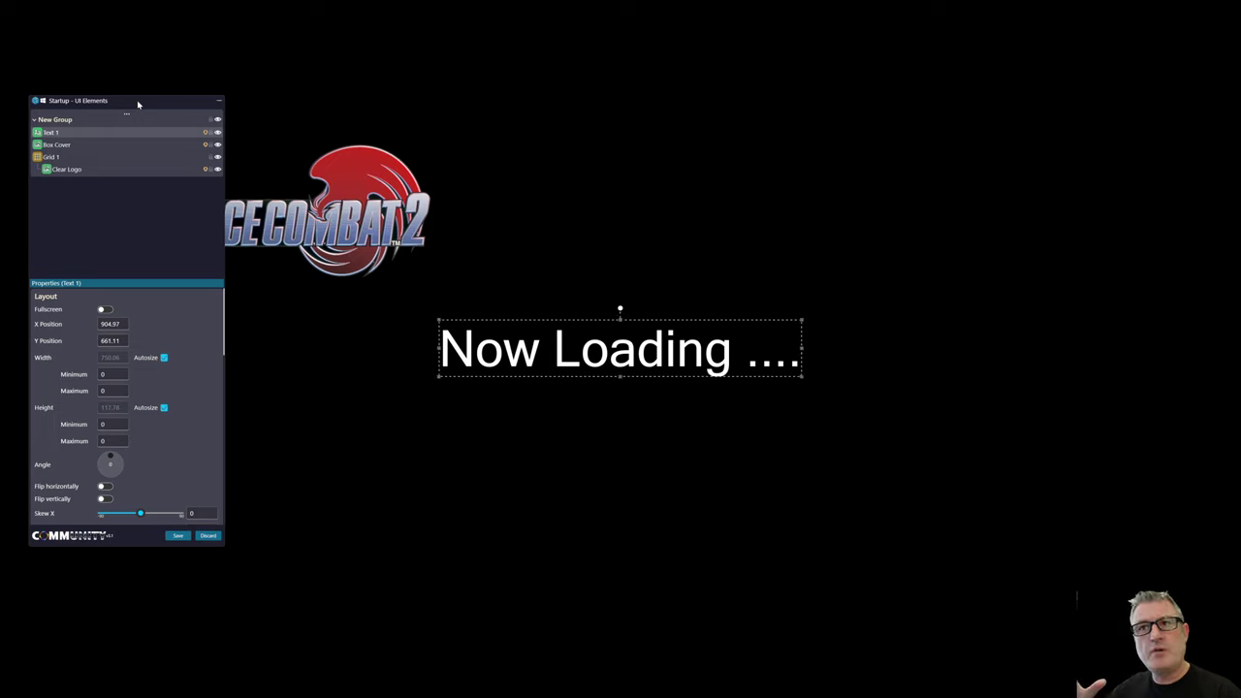
pyautogui.moveTo(171, 108)
pyautogui.mouseDown()
pyautogui.moveTo(194, 106)
pyautogui.moveTo(184, 116)
pyautogui.mouseUp()
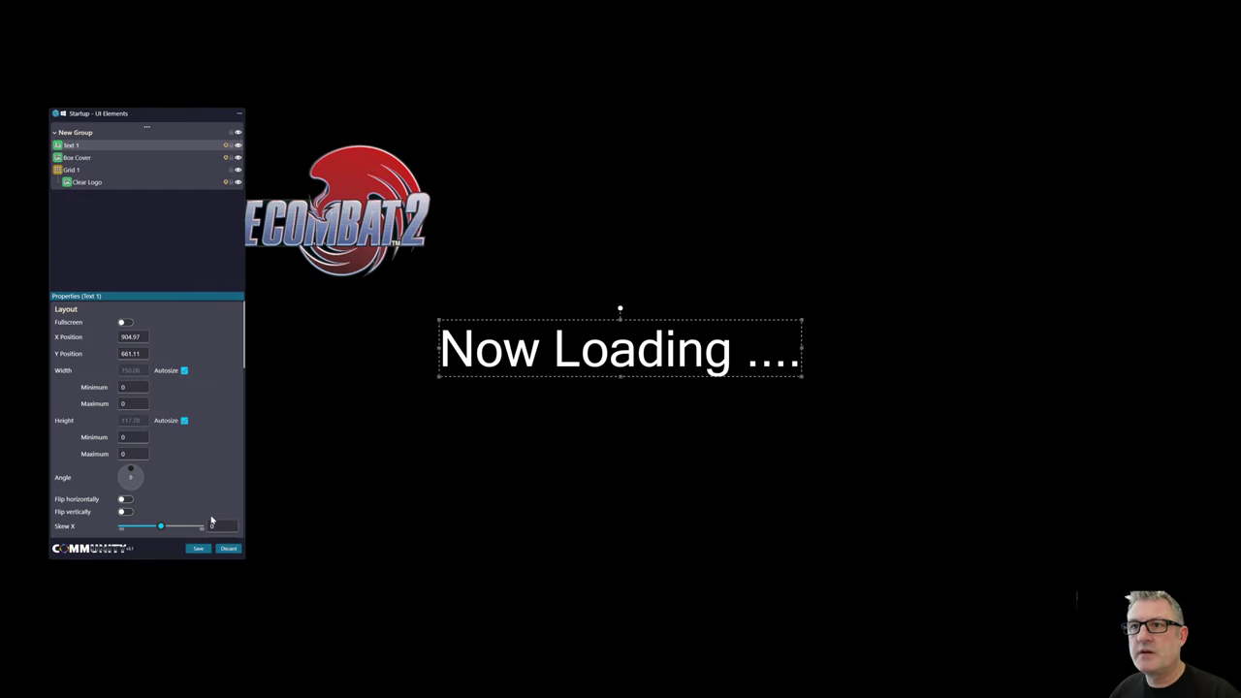
pyautogui.click(233, 549)
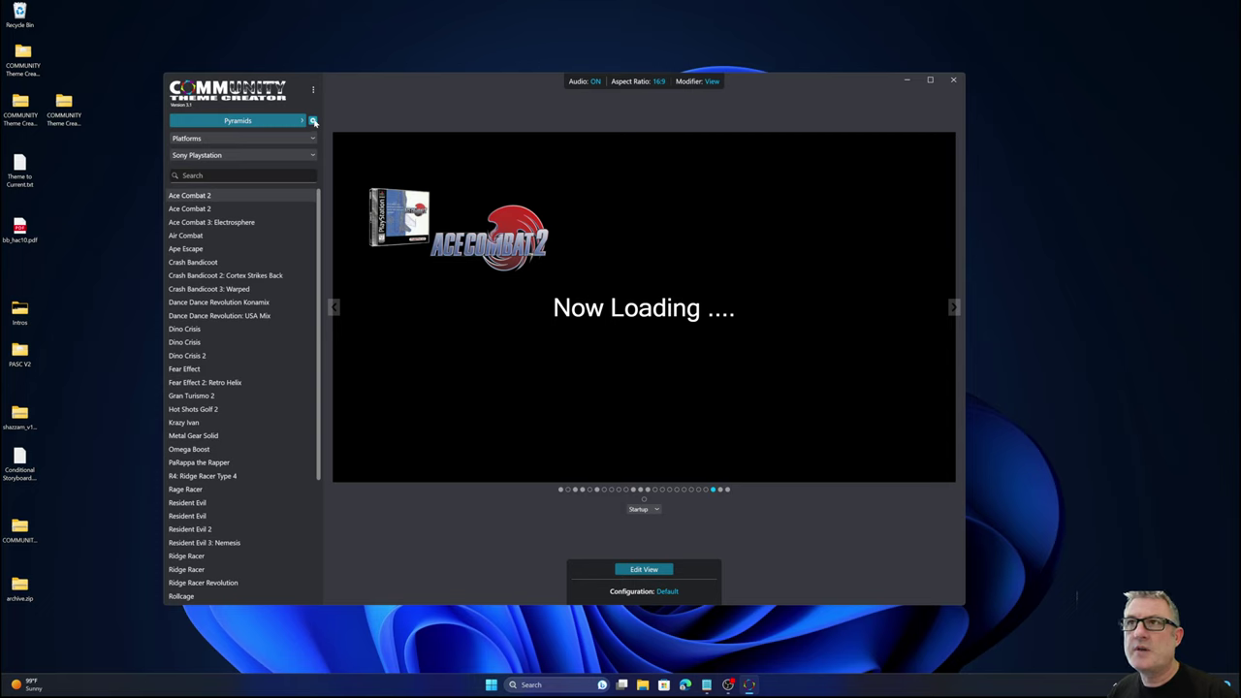
pyautogui.click(313, 122)
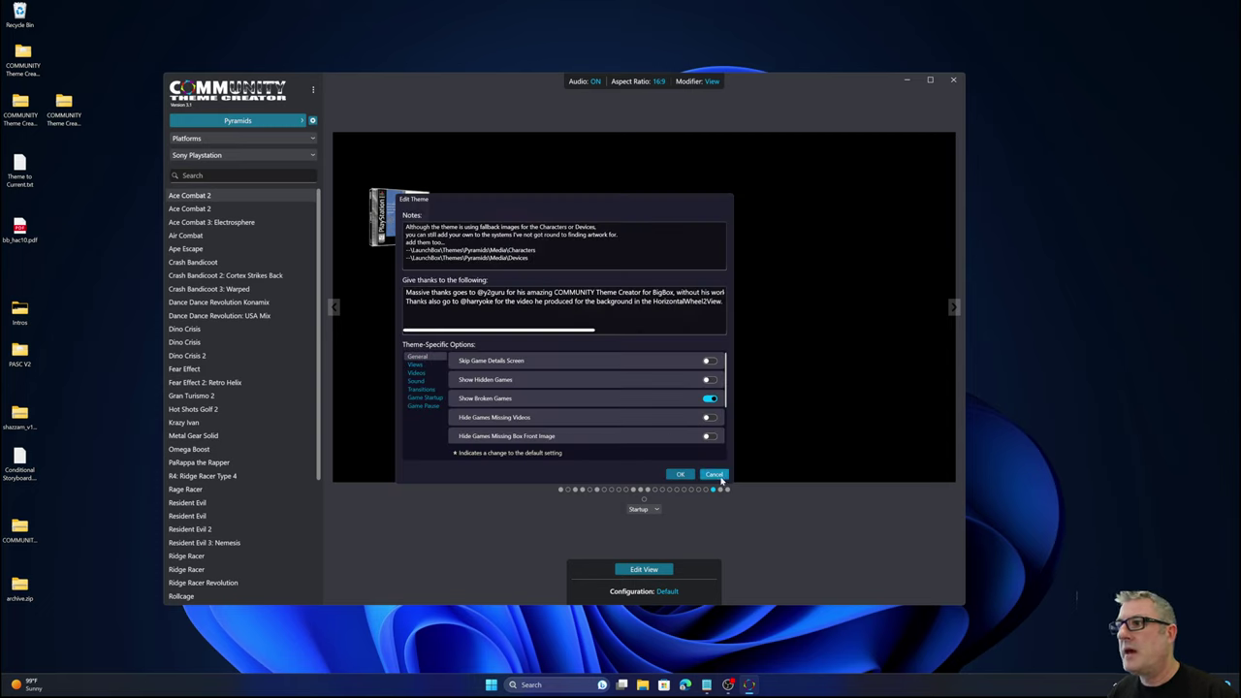
pyautogui.click(713, 475)
pyautogui.click(275, 119)
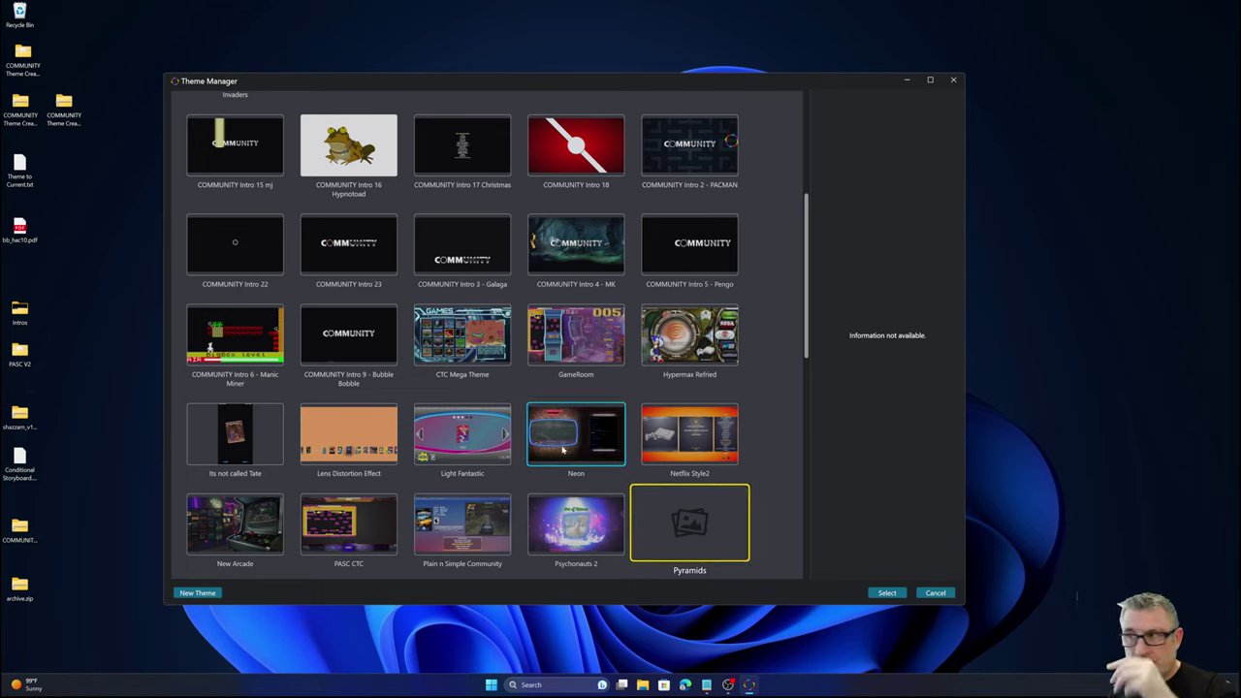
pyautogui.click(679, 524)
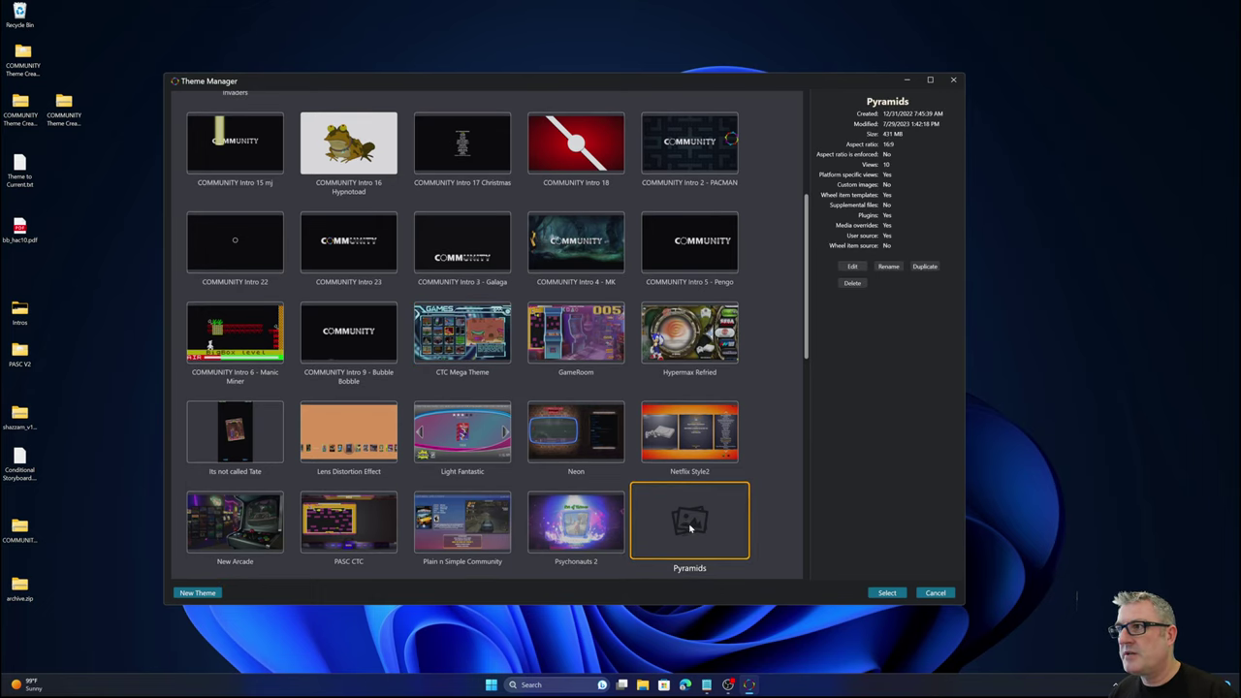
pyautogui.click(852, 265)
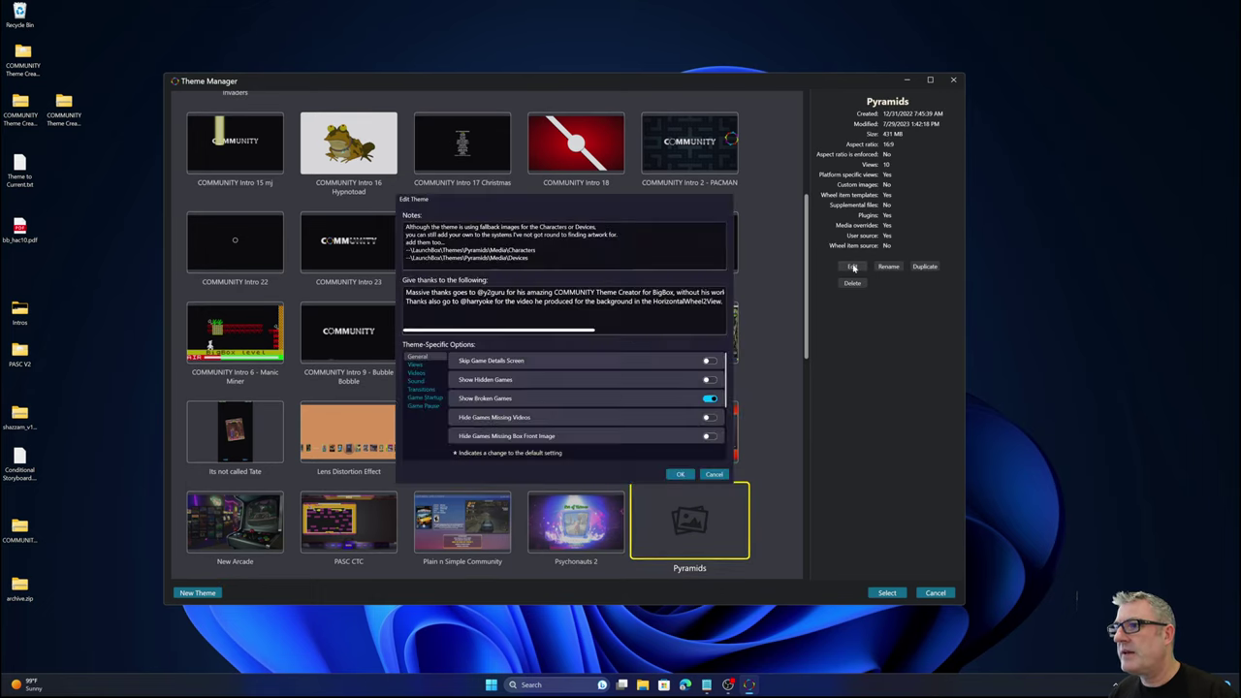
pyautogui.click(713, 474)
# Keep Pyramids as the working theme and browse its Game Pause, Game Startup and Transitions options.
pyautogui.click(886, 592)
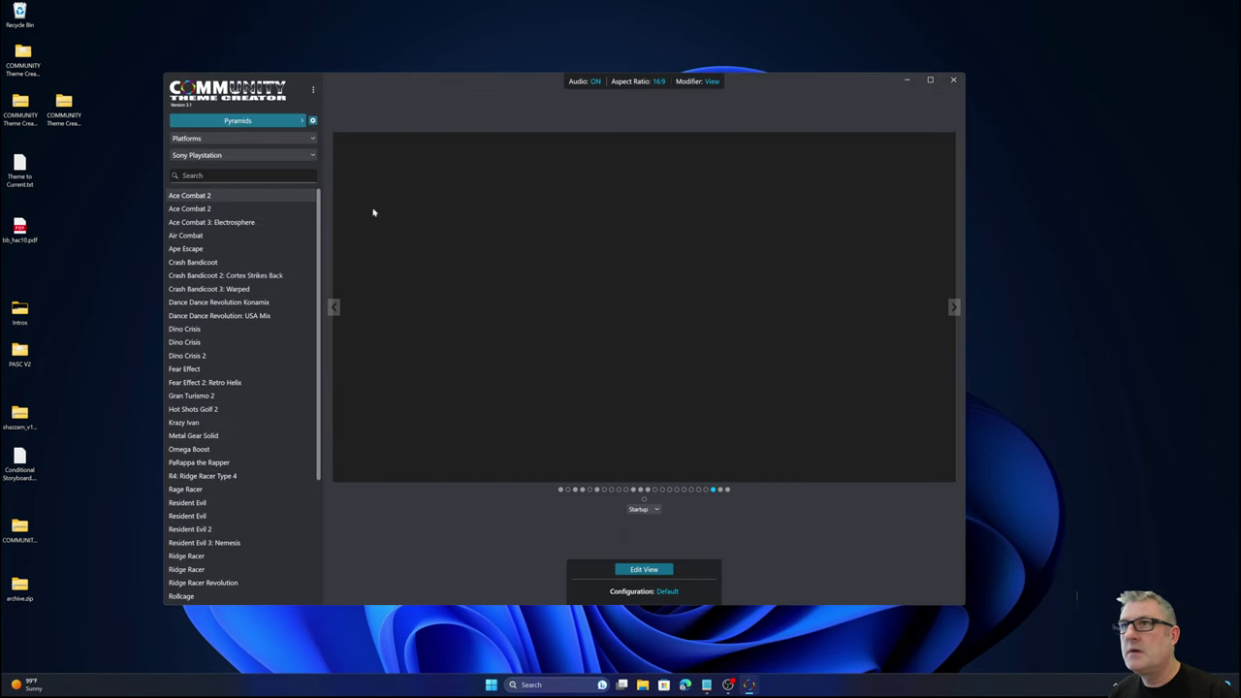
pyautogui.click(313, 120)
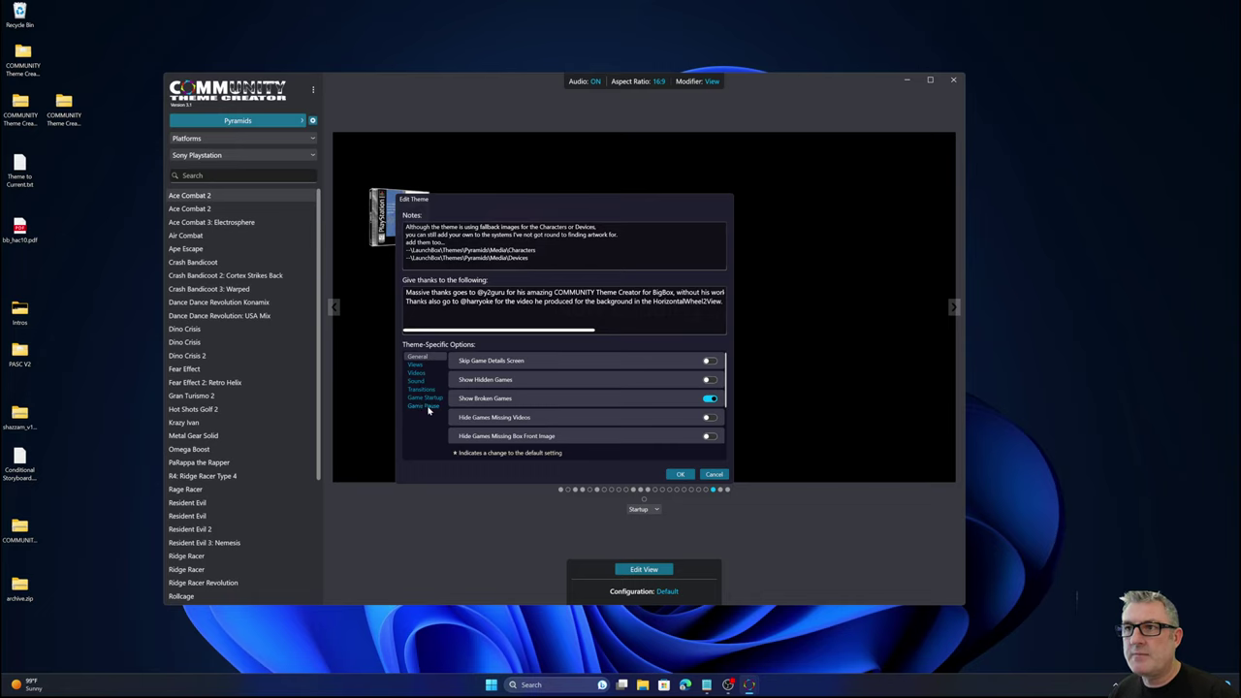
pyautogui.click(426, 405)
pyautogui.click(426, 398)
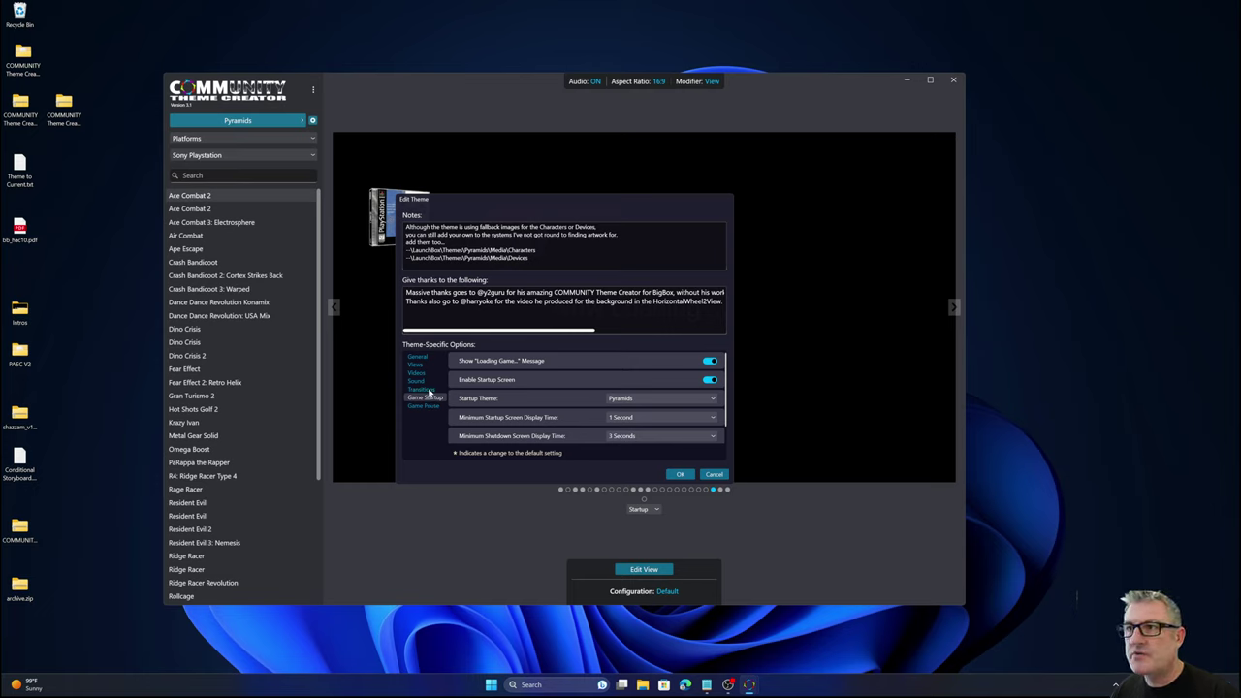
pyautogui.click(424, 390)
pyautogui.click(432, 398)
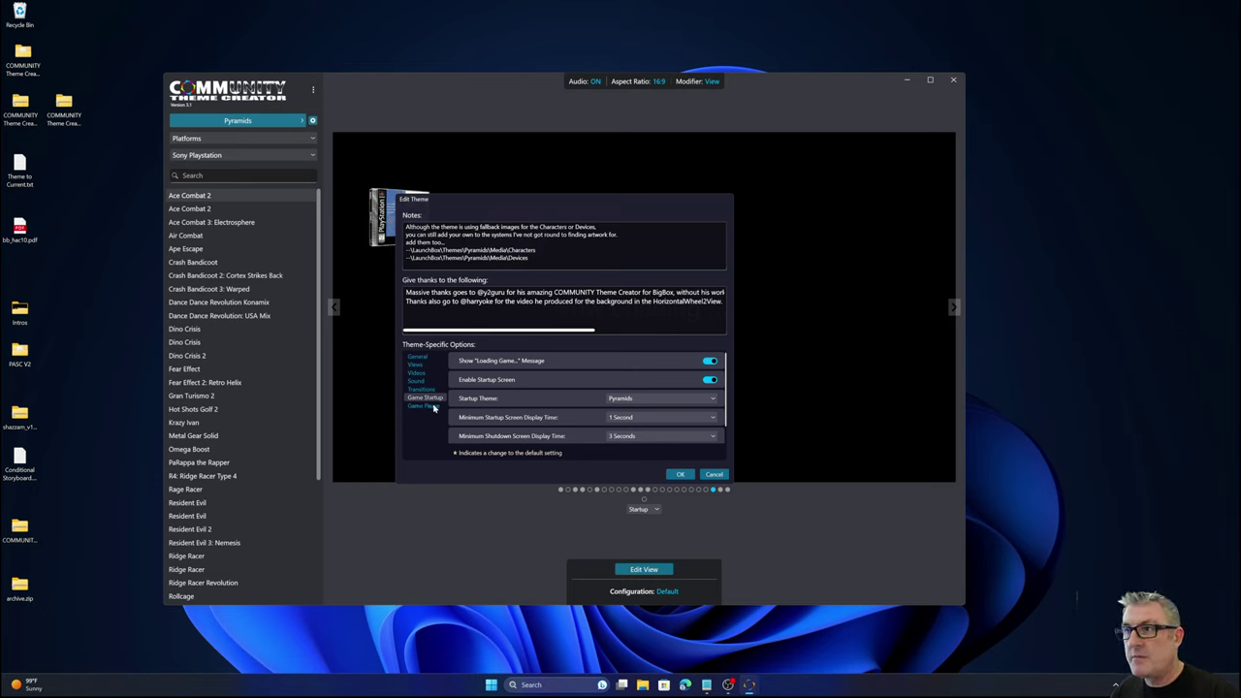
pyautogui.click(434, 406)
pyautogui.click(431, 398)
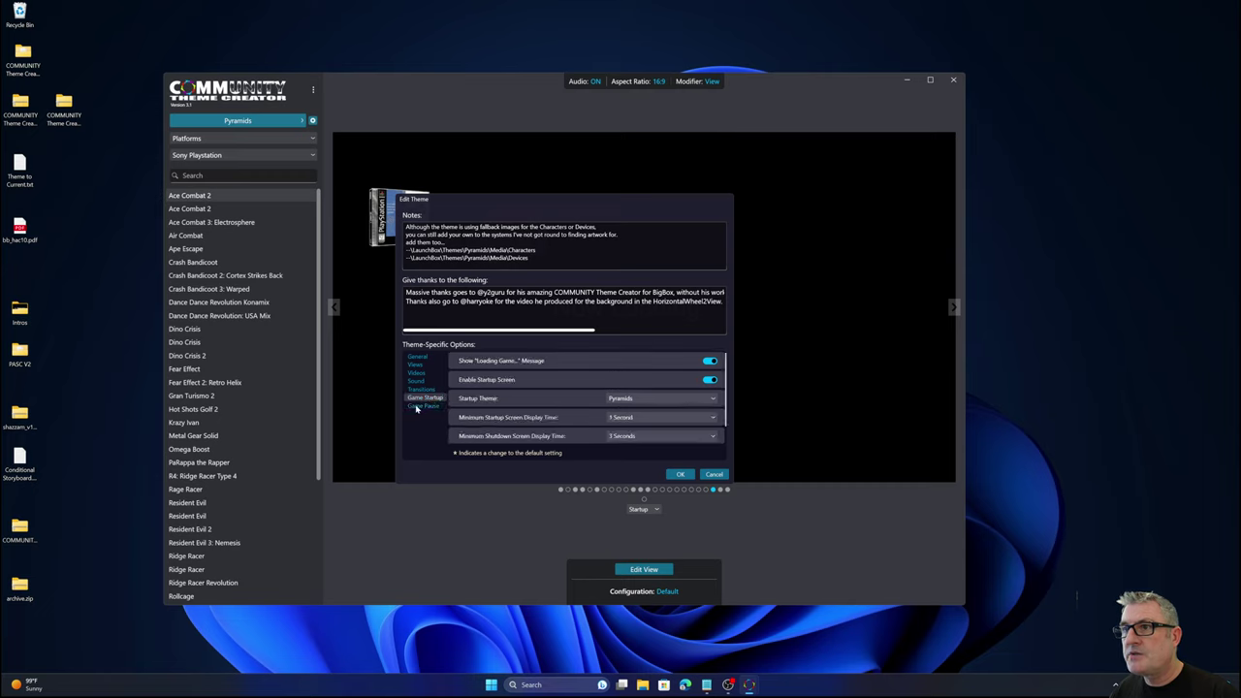
# Set the Game Startup theme to Pyramids.
pyautogui.click(634, 399)
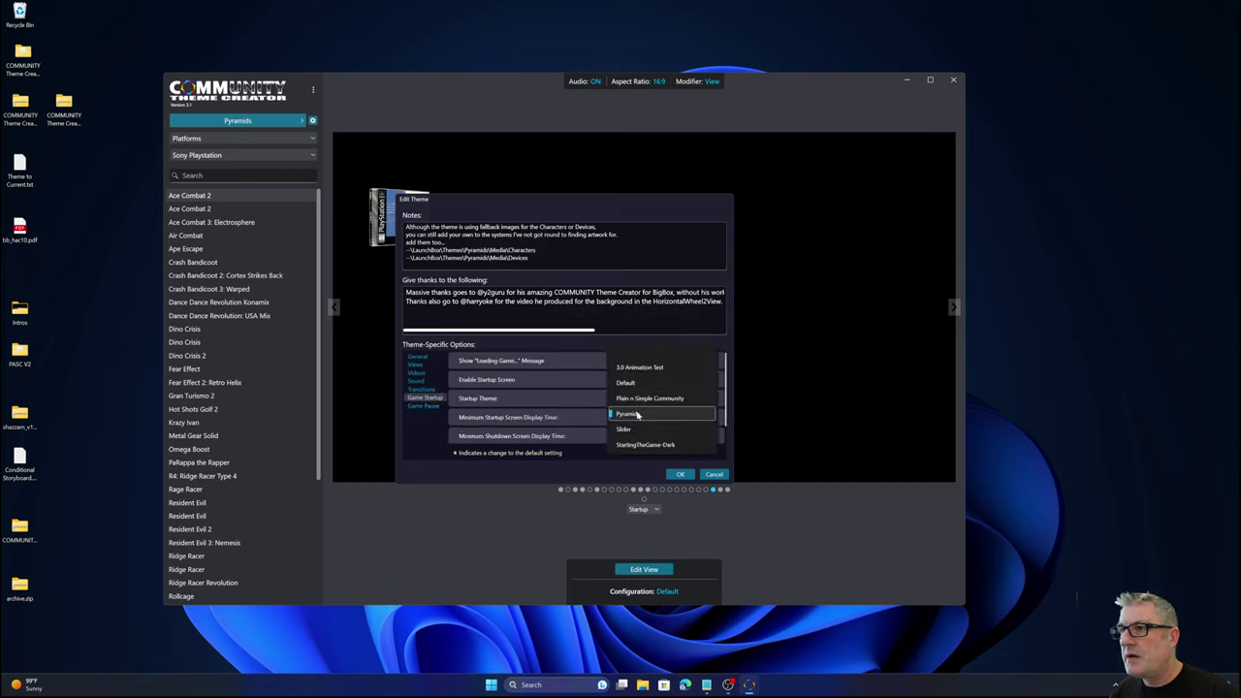
pyautogui.click(637, 414)
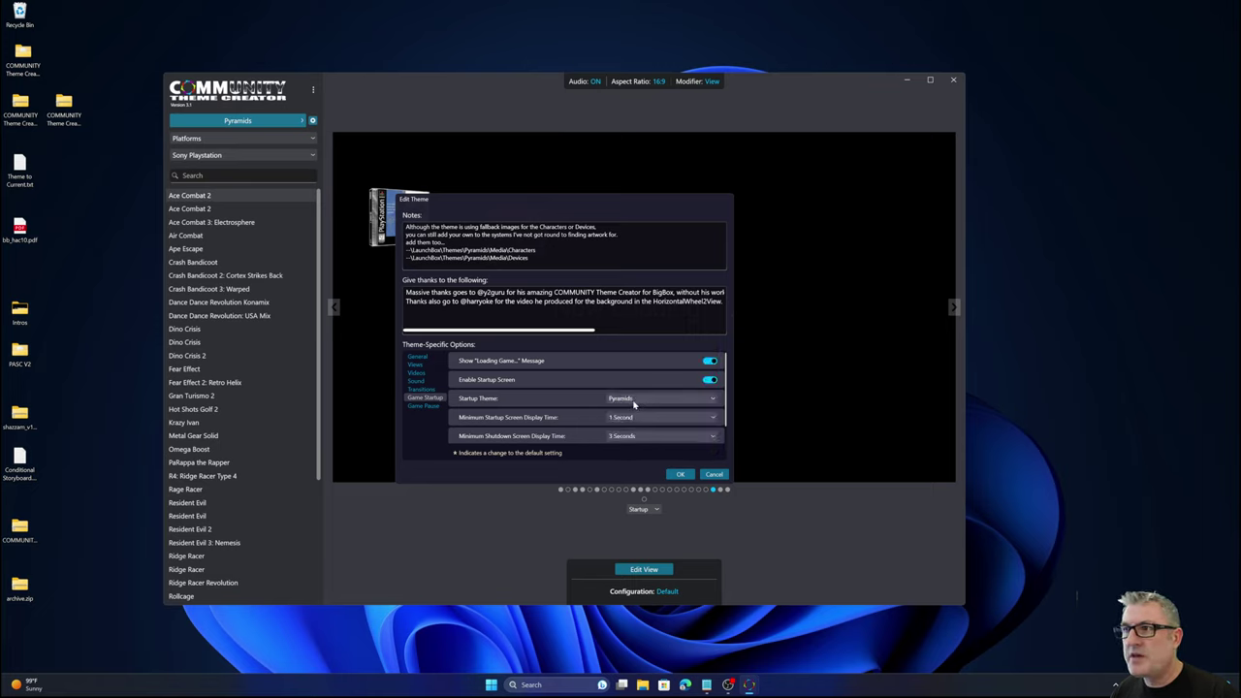
pyautogui.click(435, 407)
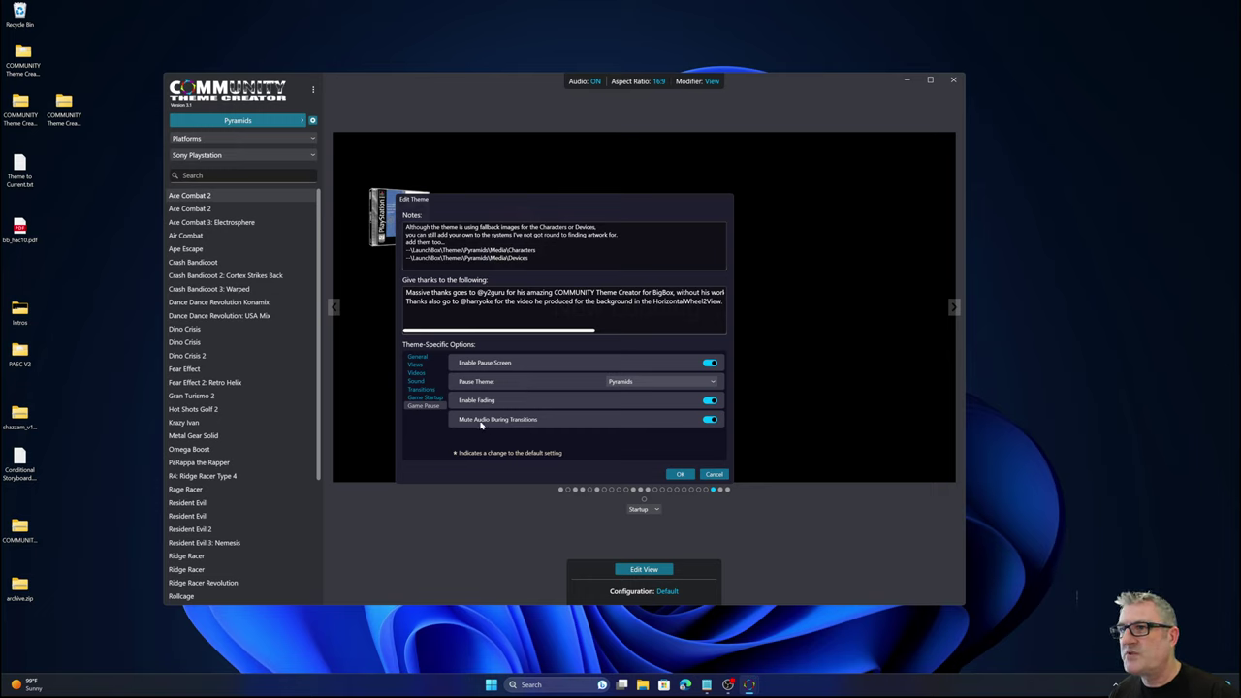
pyautogui.click(432, 398)
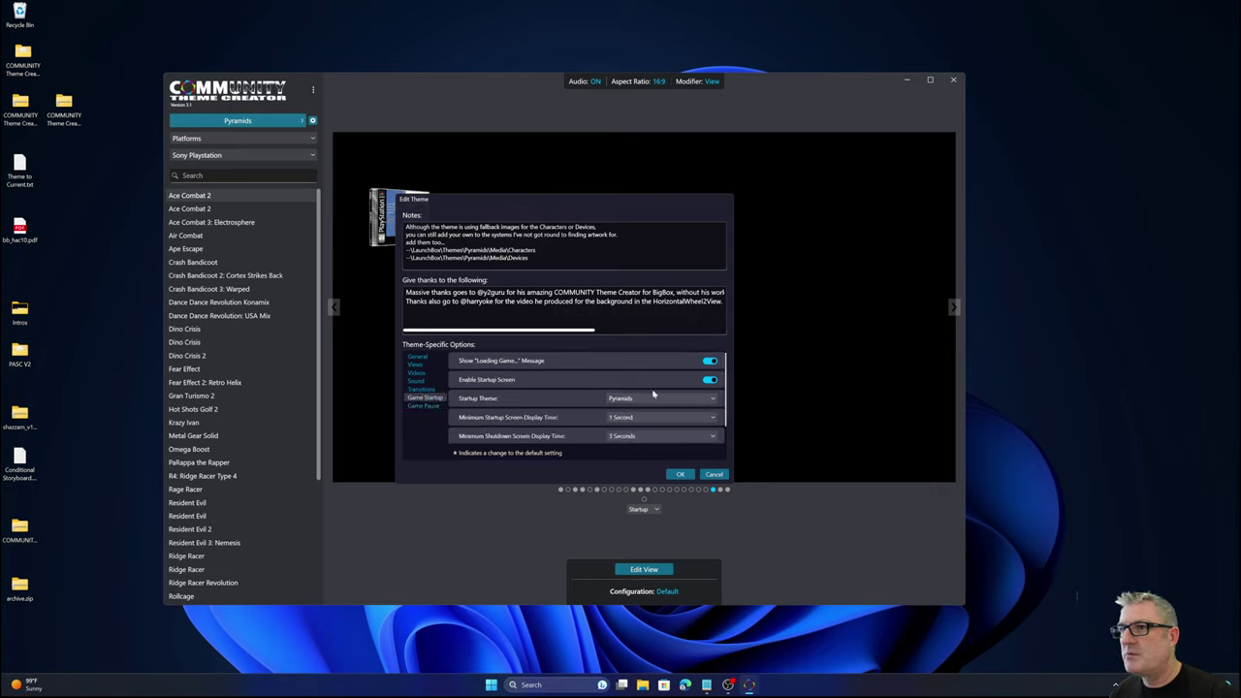
# Save the theme options and publish Pyramids as XAML only for BigBox.
pyautogui.click(681, 474)
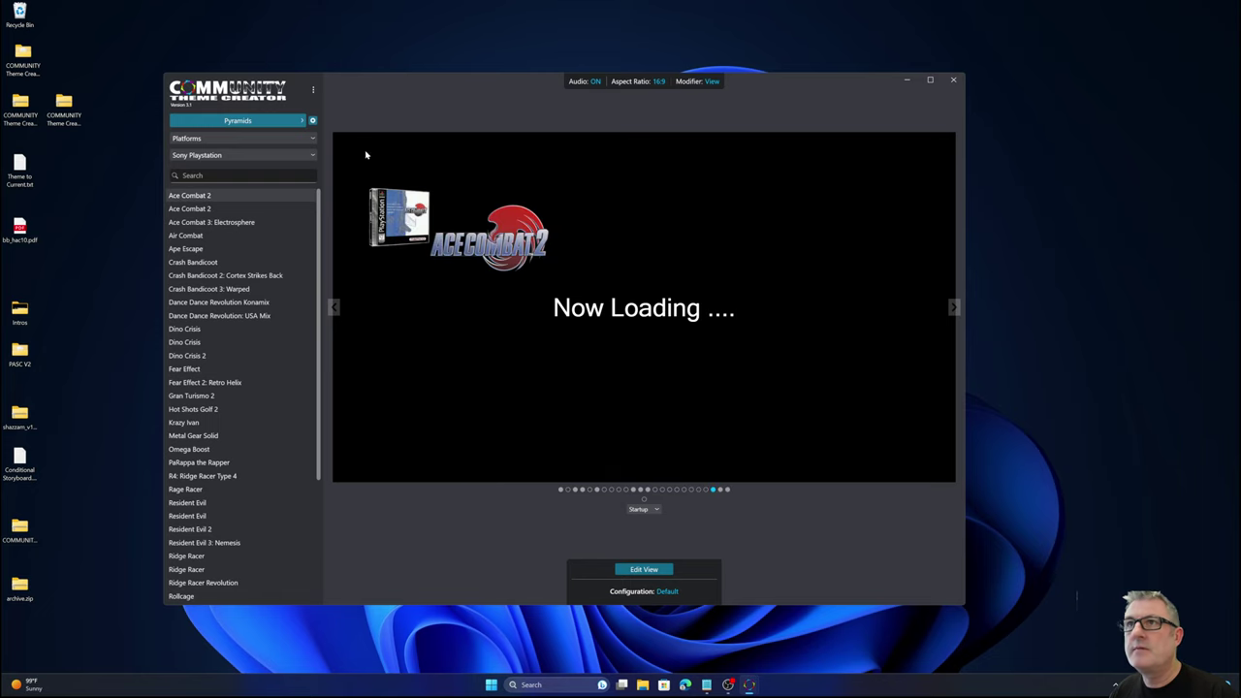
pyautogui.click(313, 89)
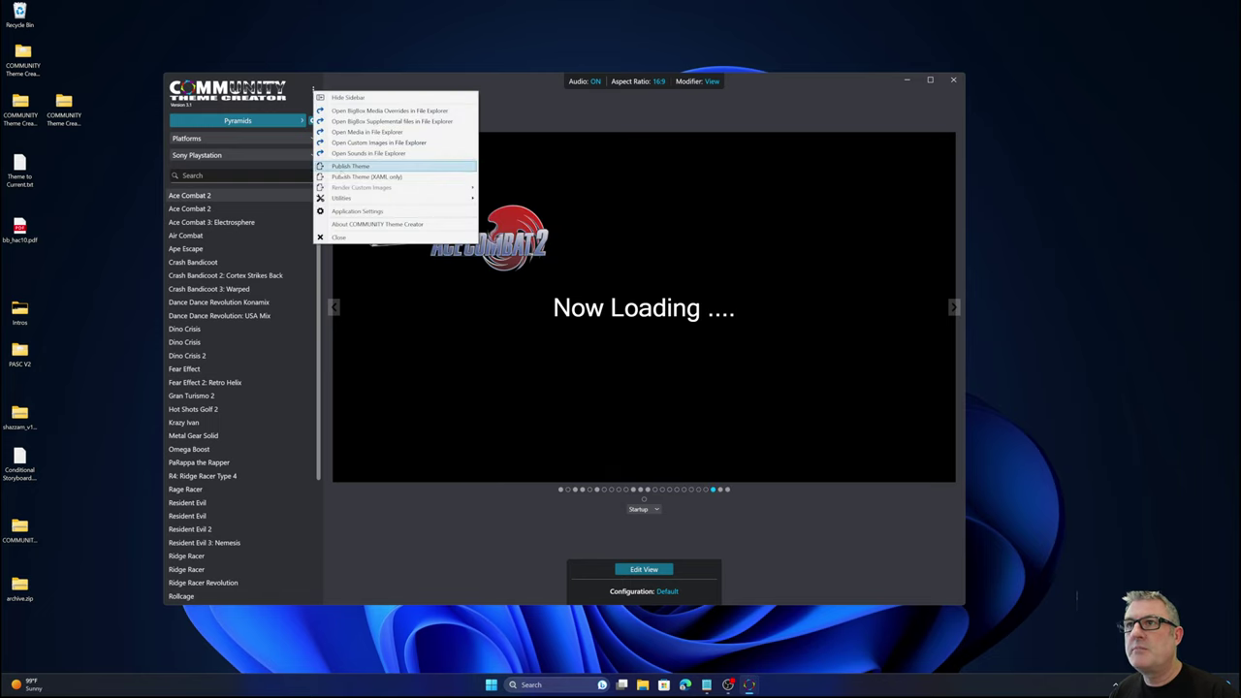
pyautogui.click(345, 177)
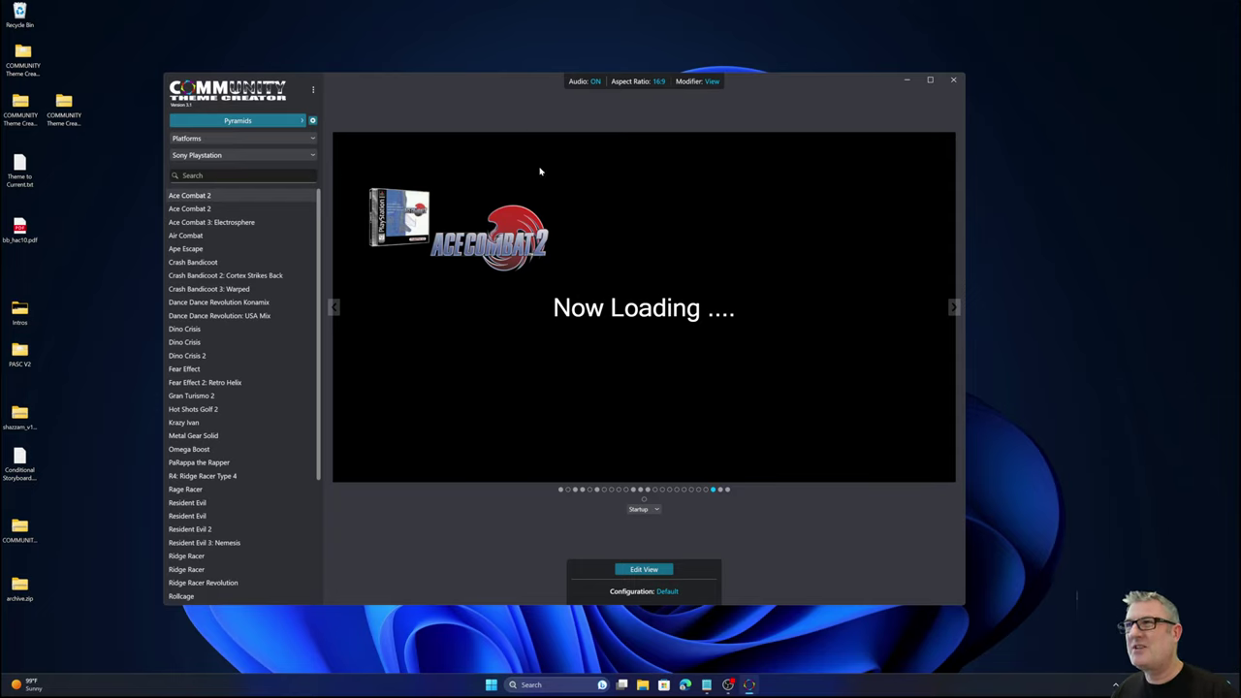
# Launch BigBox from the pinned Start menu icon.
pyautogui.press('super')
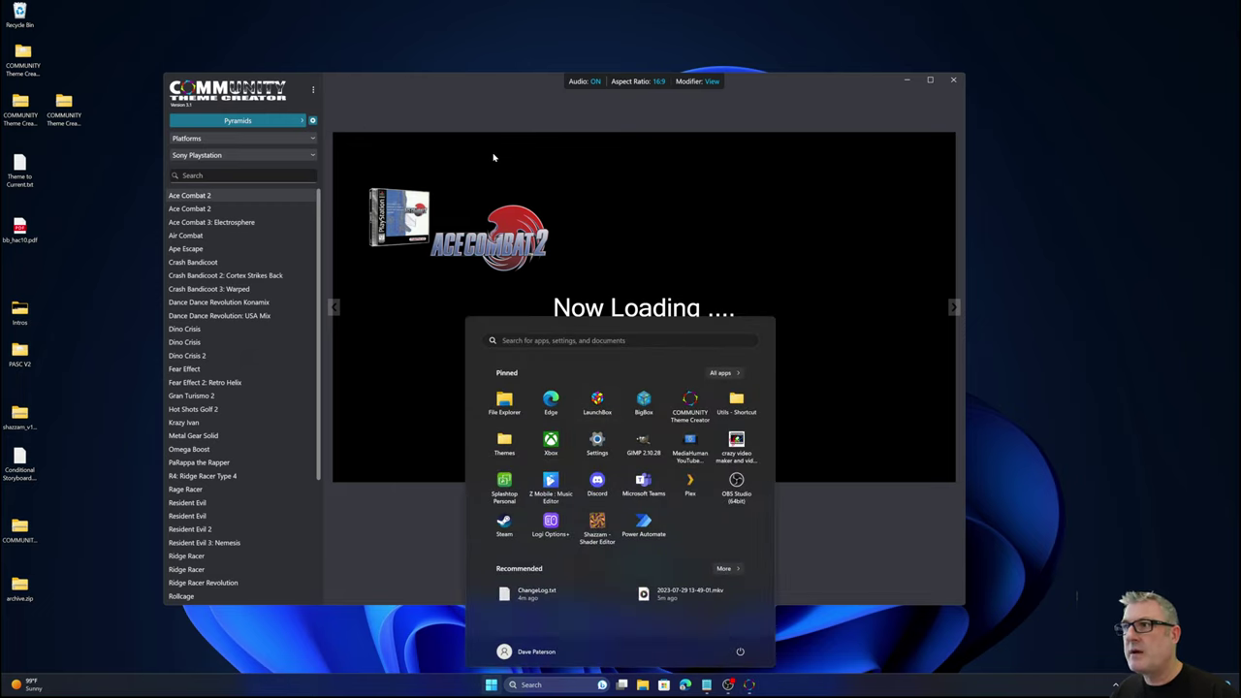
pyautogui.click(644, 400)
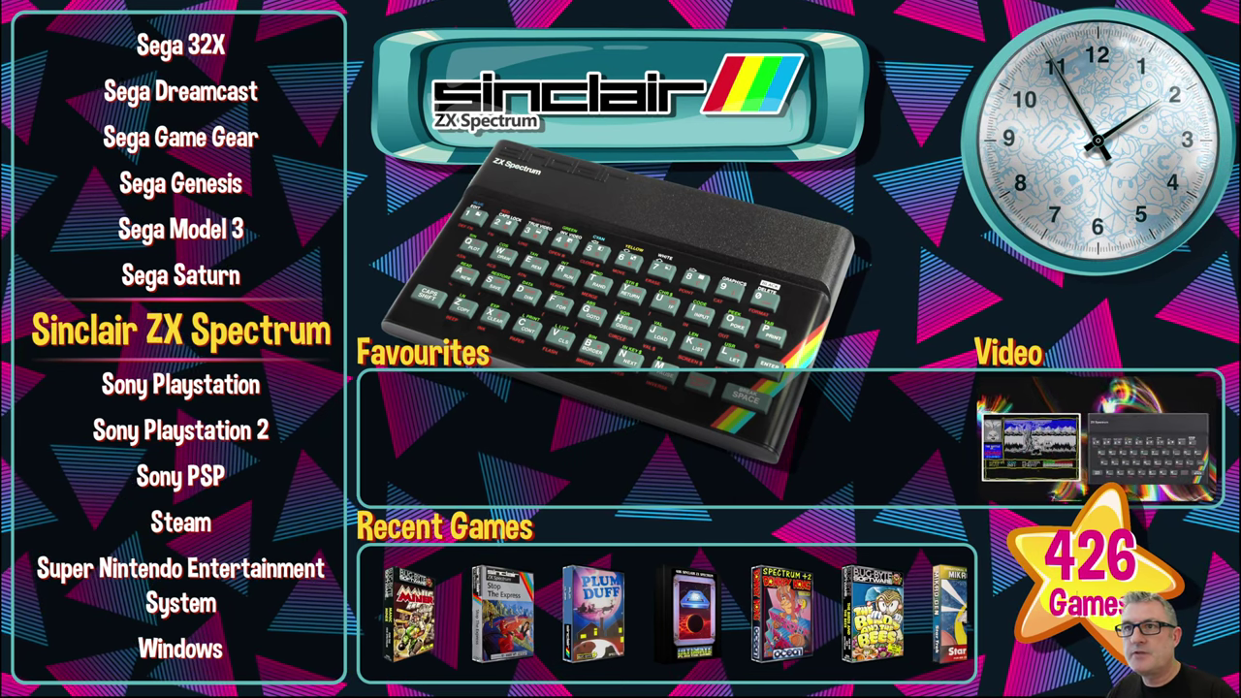
# Enter the Sony Playstation 2 game list and open SSX Tricky's details.
pyautogui.press('Down')
pyautogui.press('Down')
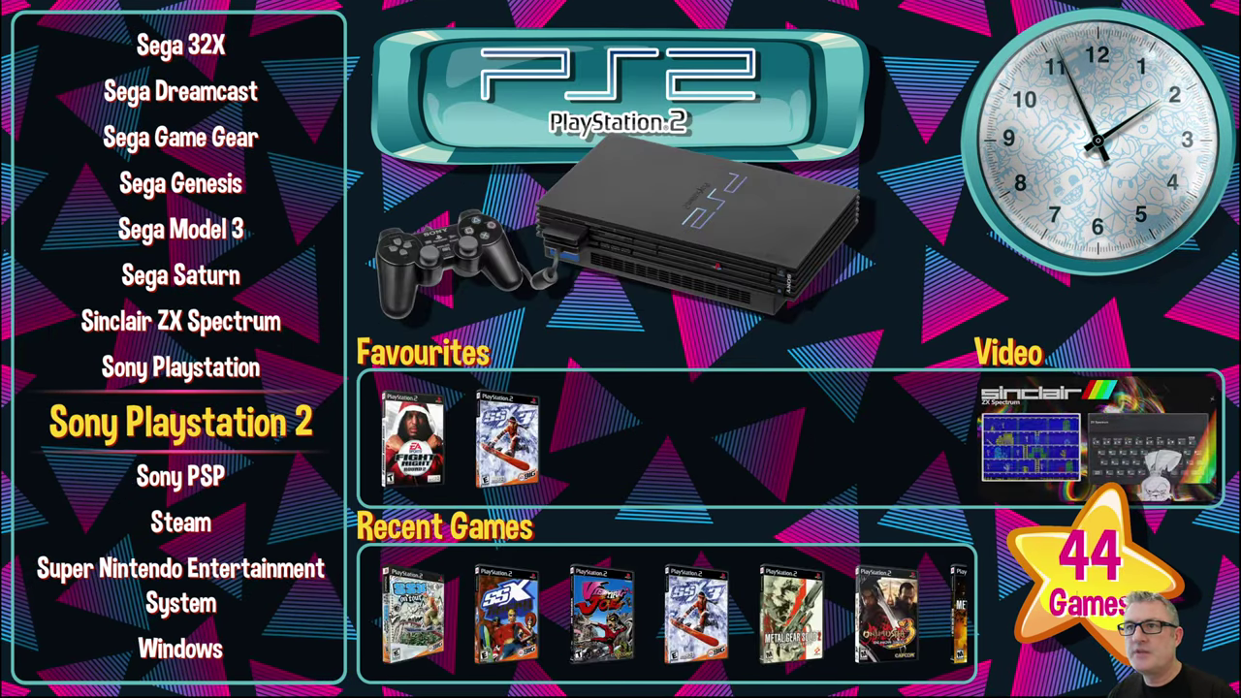
pyautogui.press('Return')
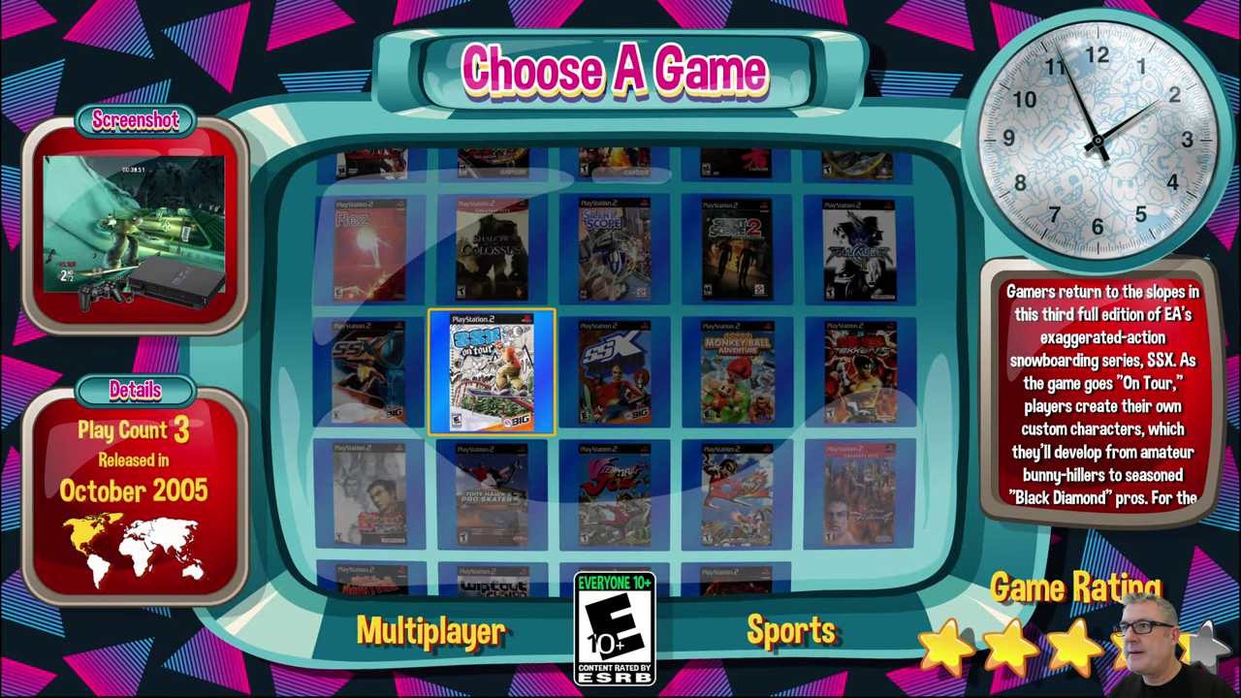
pyautogui.press('Right')
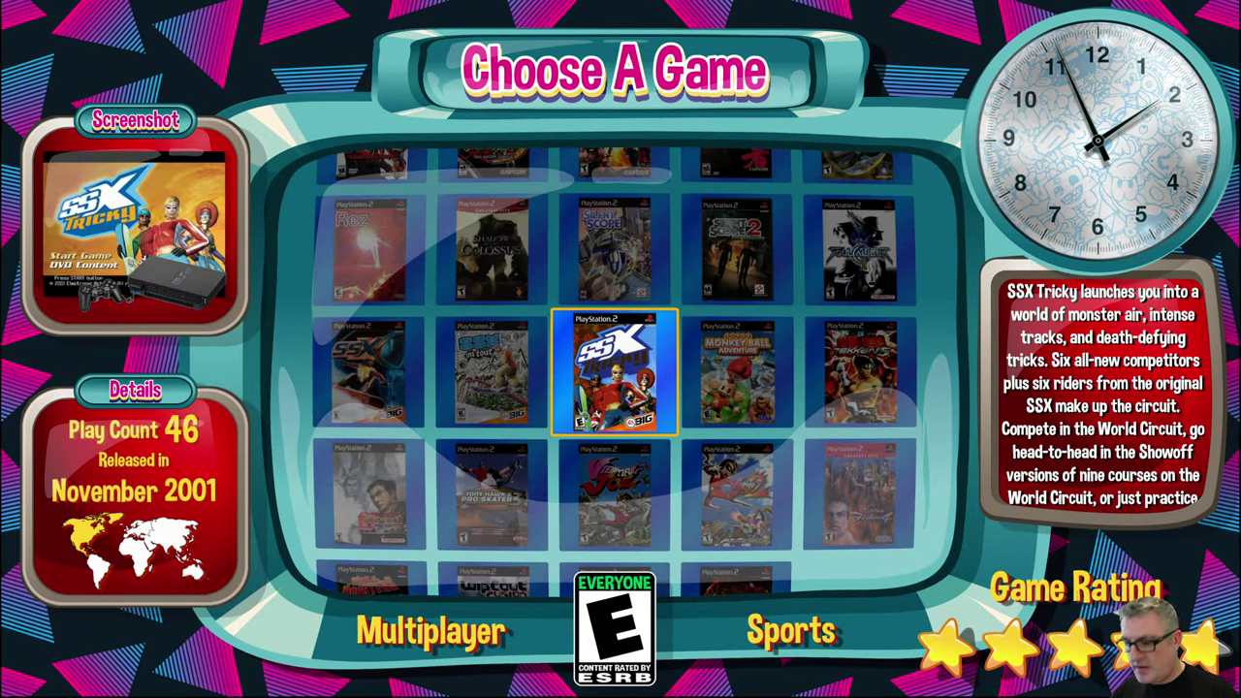
pyautogui.press('Return')
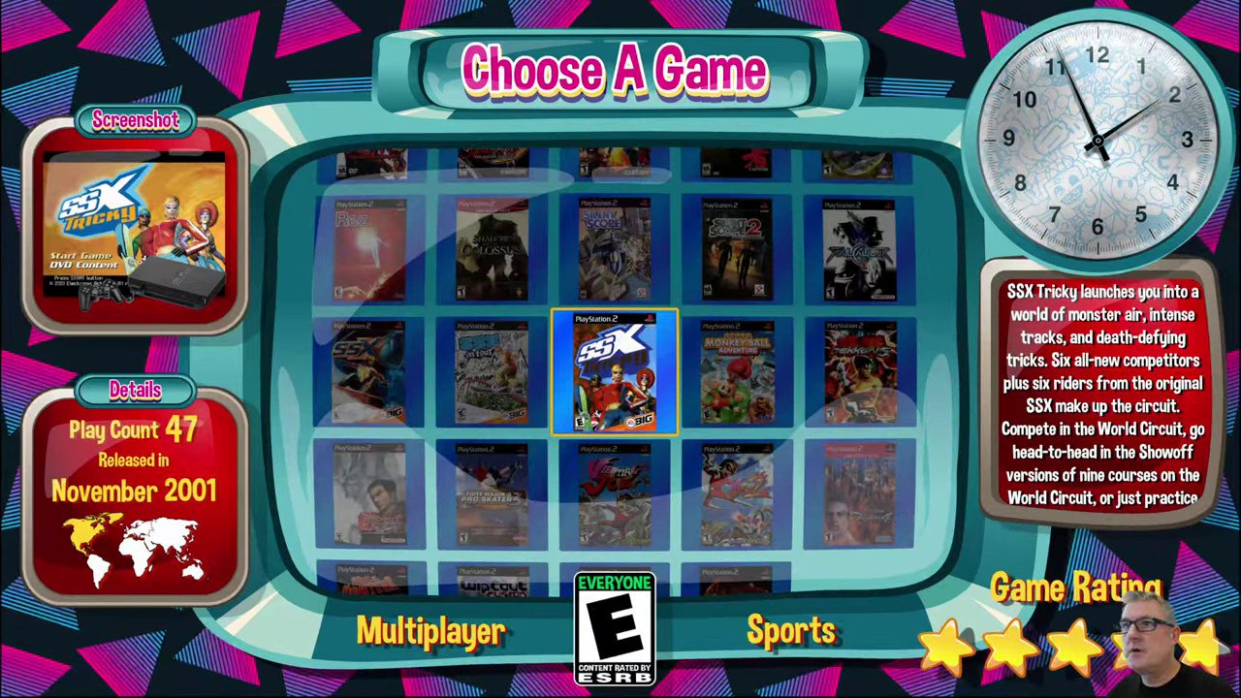
# Switch to the Sony Playstation platform and view the Wipeout XL game screen.
pyautogui.press('Escape')
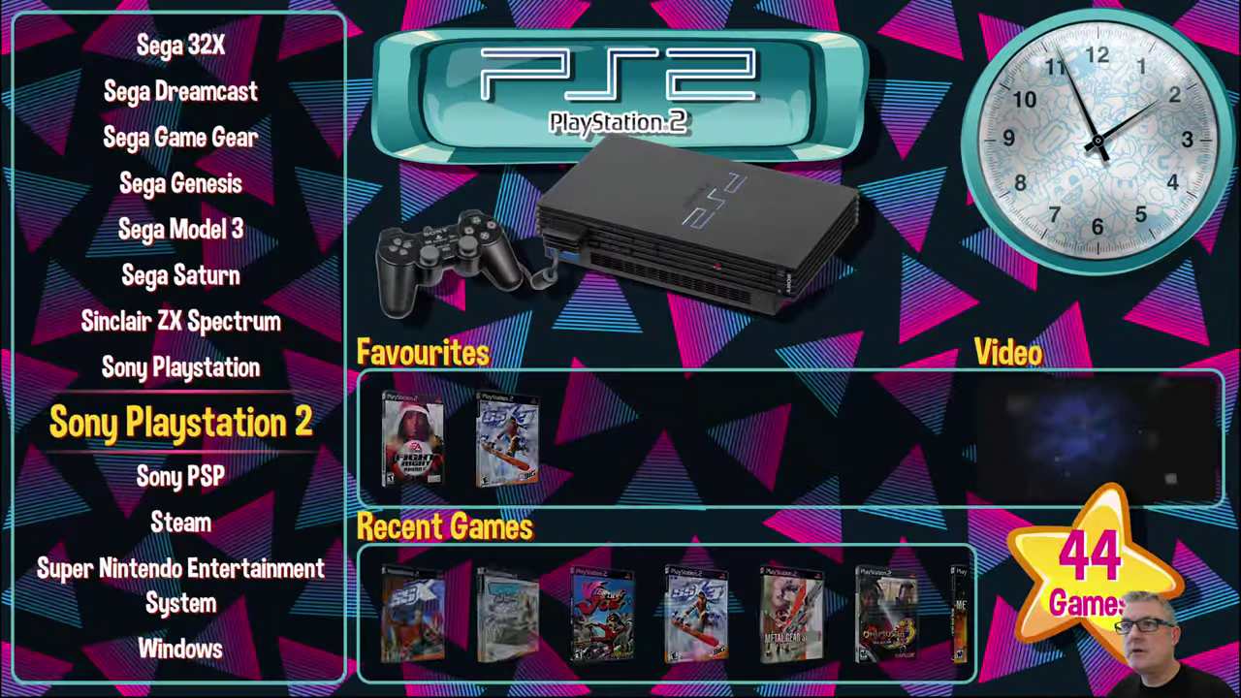
pyautogui.press('Up')
pyautogui.press('Return')
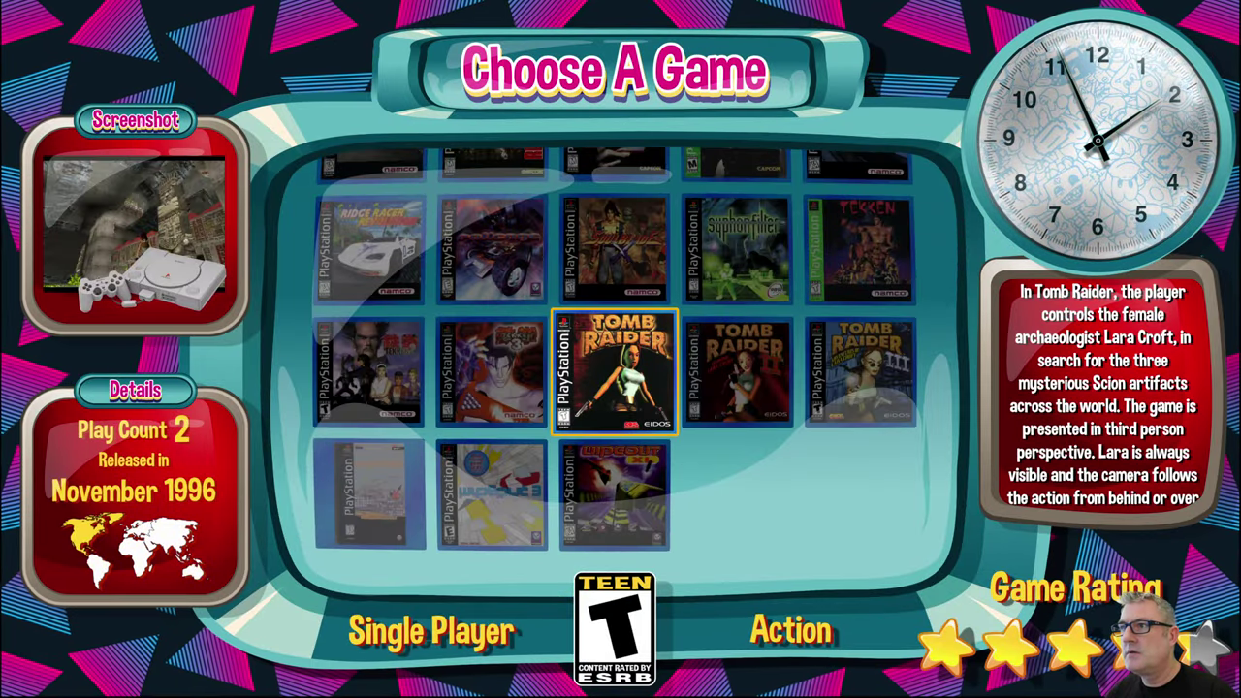
pyautogui.press('Down')
pyautogui.press('Return')
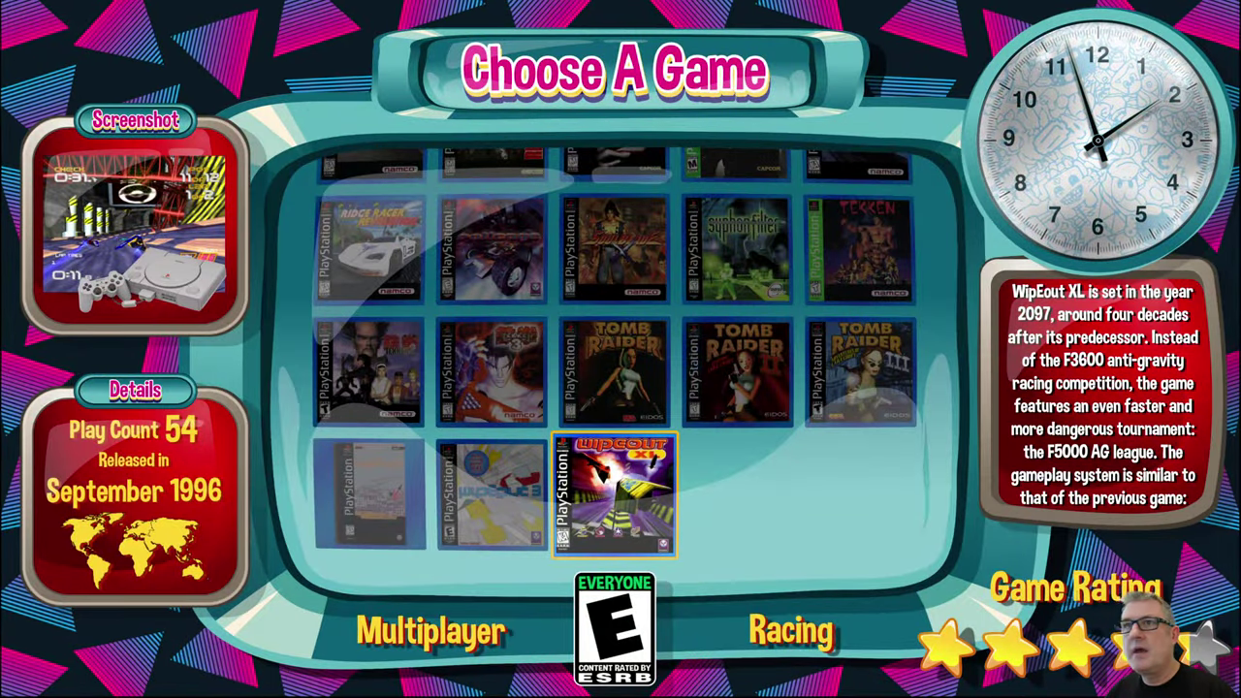
pyautogui.press('Escape')
pyautogui.press('Escape')
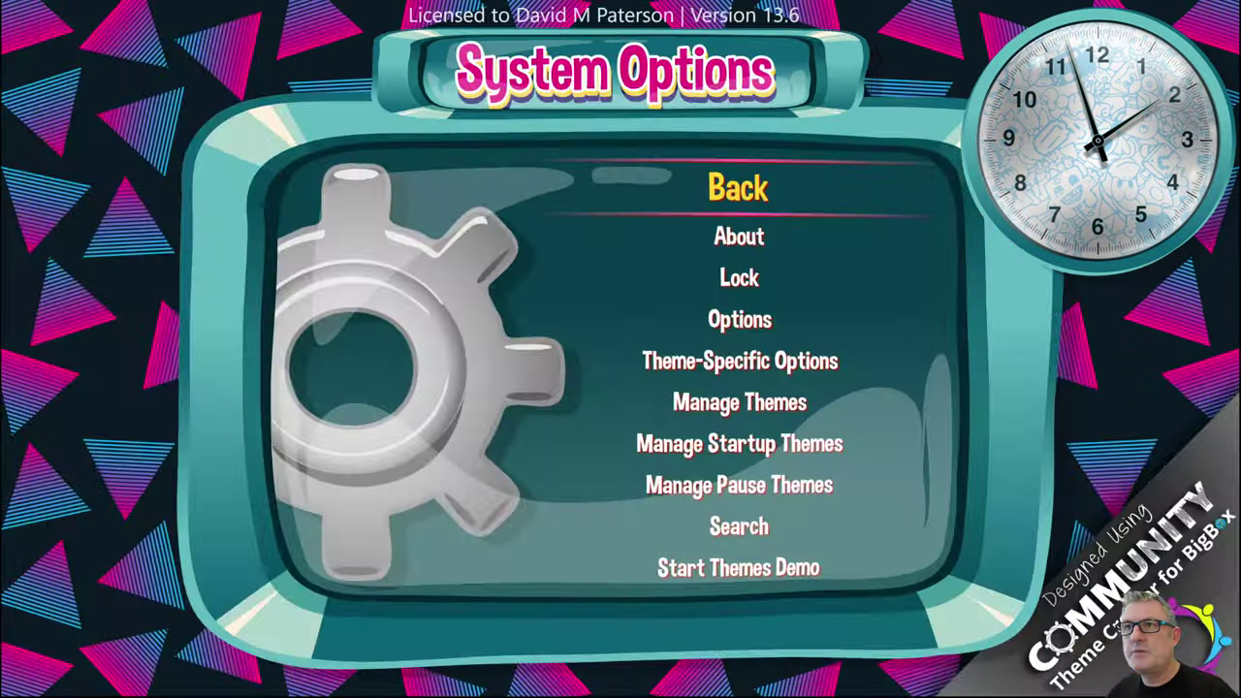
# Review the Pyramids theme-specific Game Startup and Game Pause options.
pyautogui.press('Down')
pyautogui.press('Down')
pyautogui.press('Return')
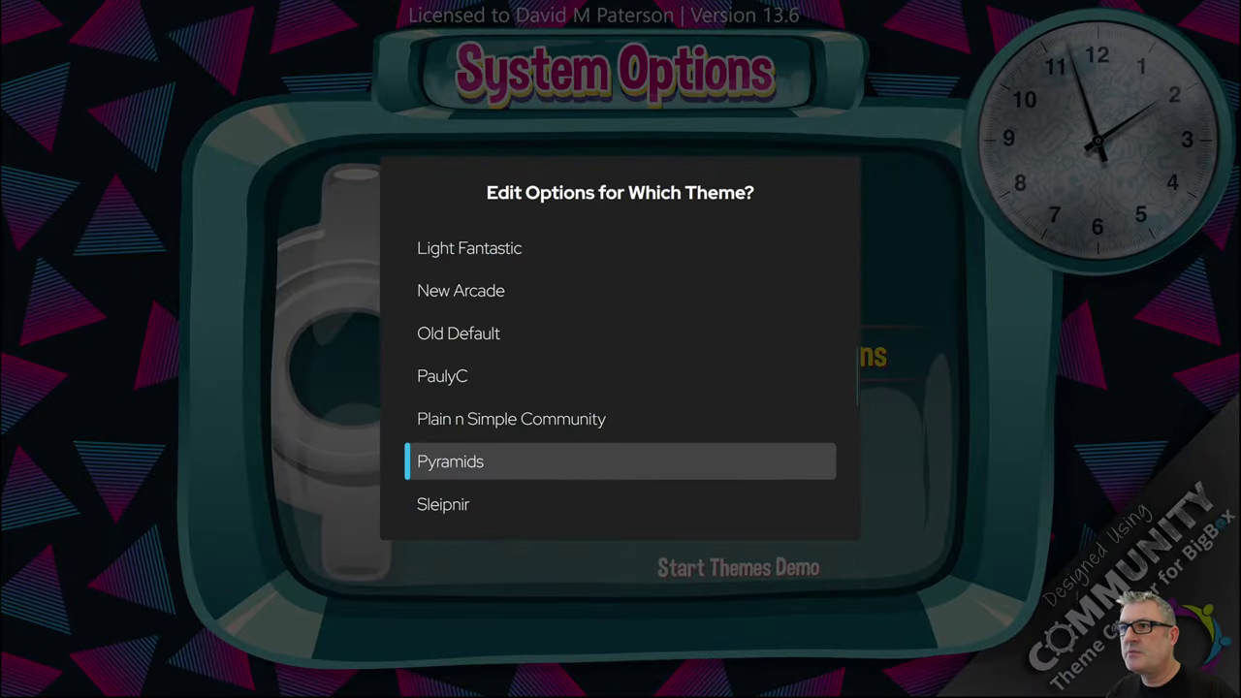
pyautogui.press('Return')
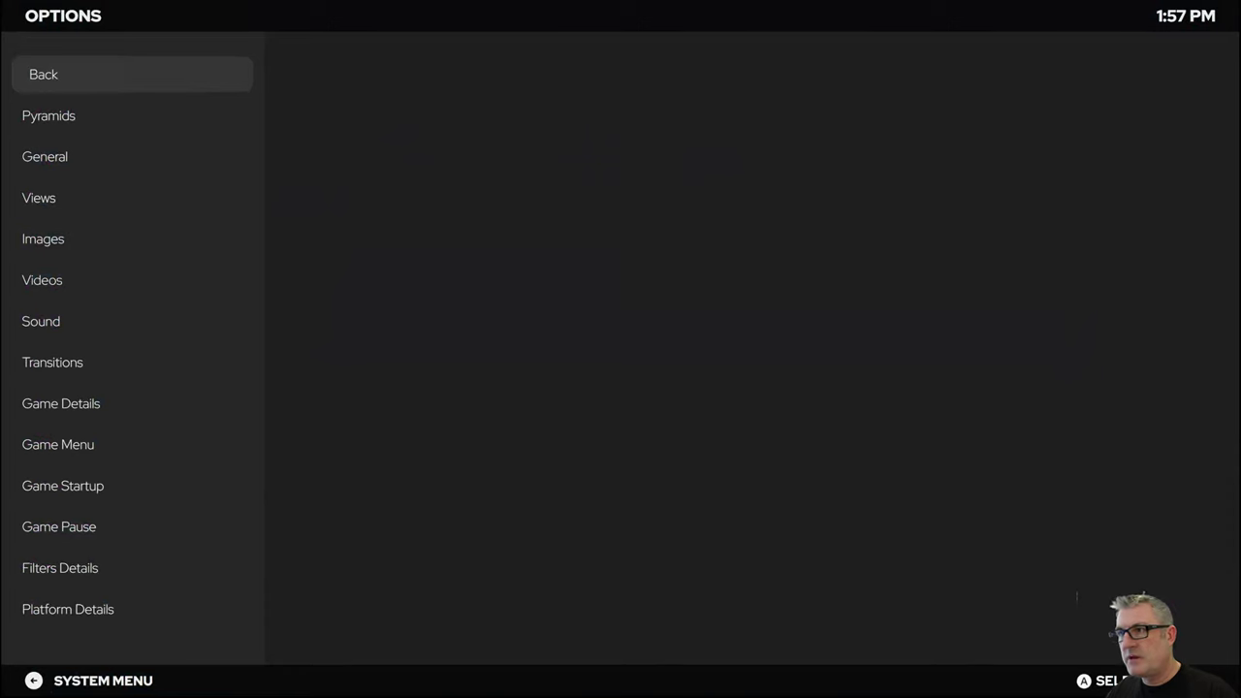
pyautogui.press('Down')
pyautogui.press('Down')
pyautogui.press('Down')
pyautogui.press('Down')
pyautogui.press('Down')
pyautogui.press('Down')
pyautogui.press('Down')
pyautogui.press('Down')
pyautogui.press('Down')
pyautogui.press('Down')
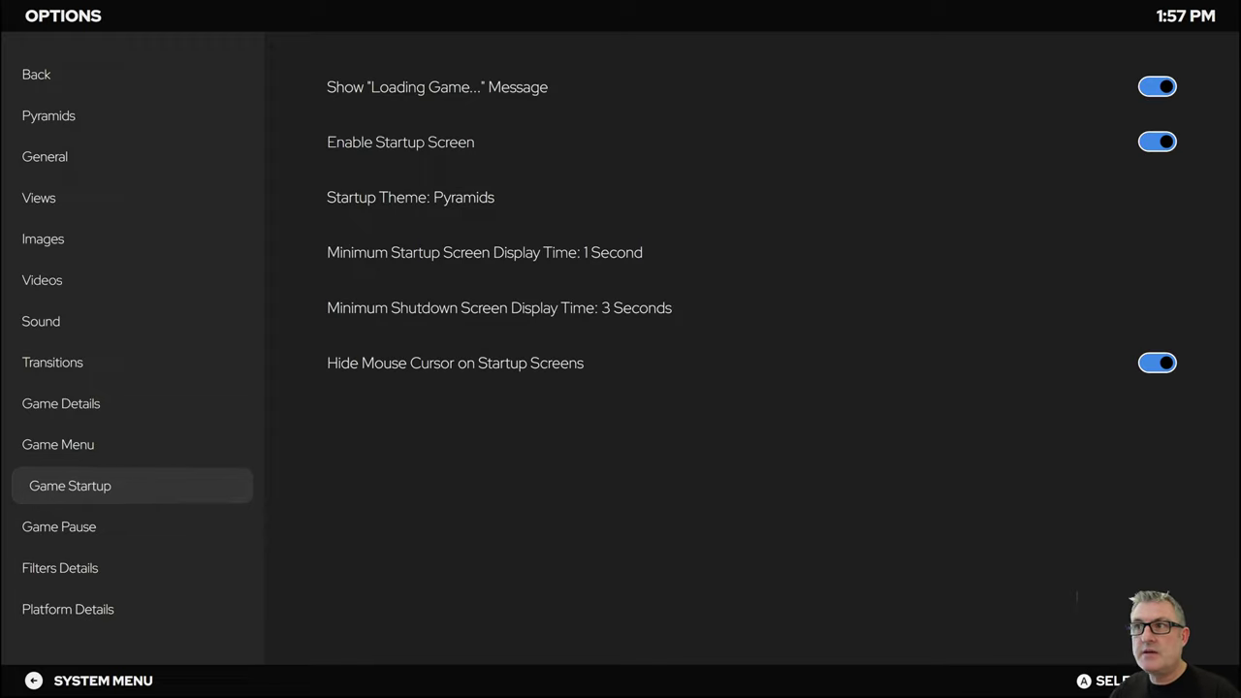
pyautogui.click(66, 527)
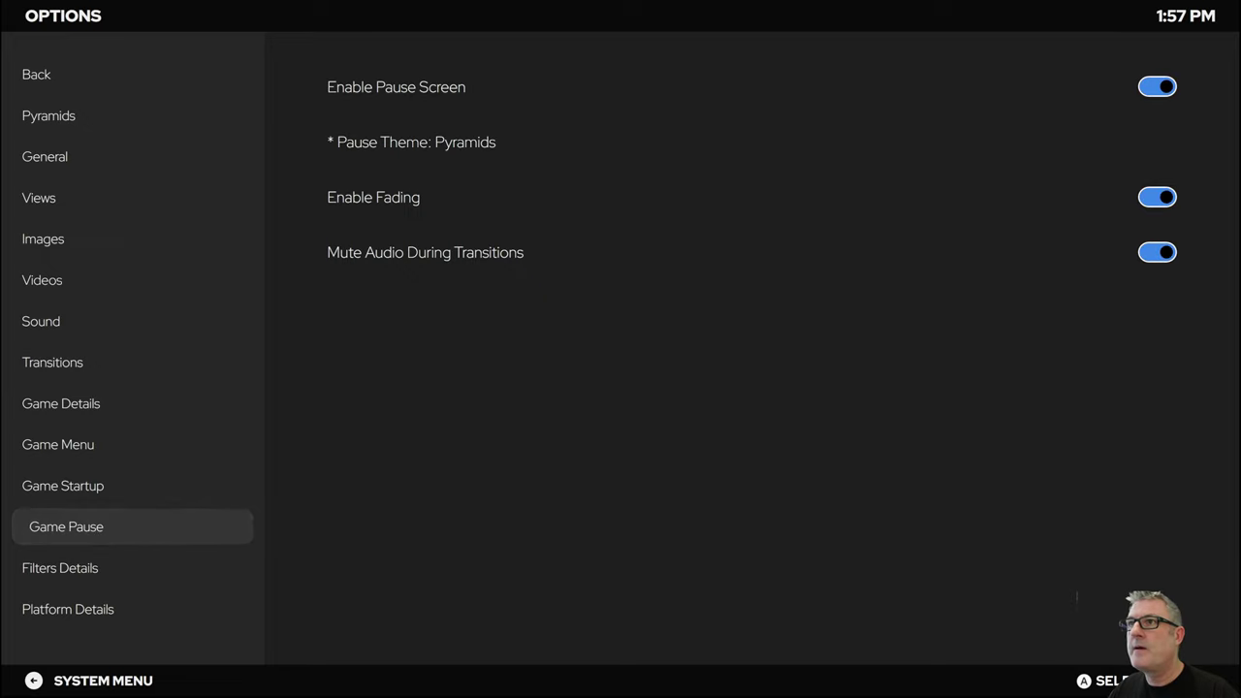
pyautogui.click(63, 486)
pyautogui.click(66, 527)
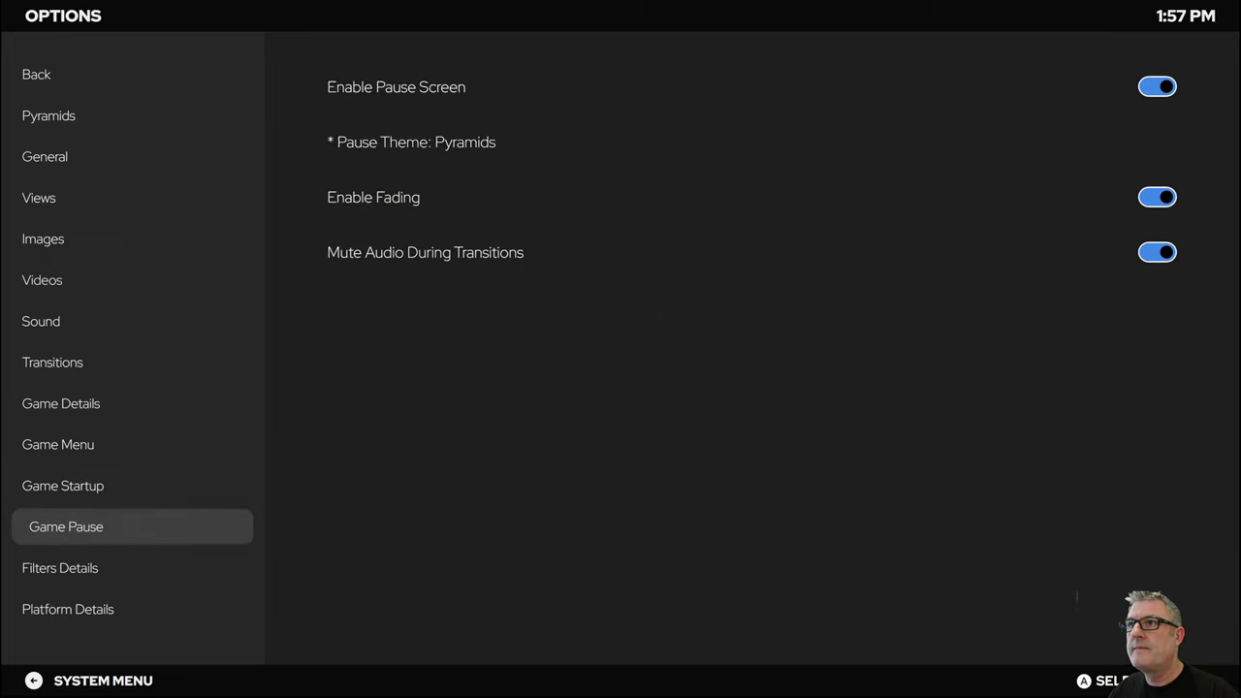
# Back out of System Options and exit BigBox to the desktop.
pyautogui.press('Escape')
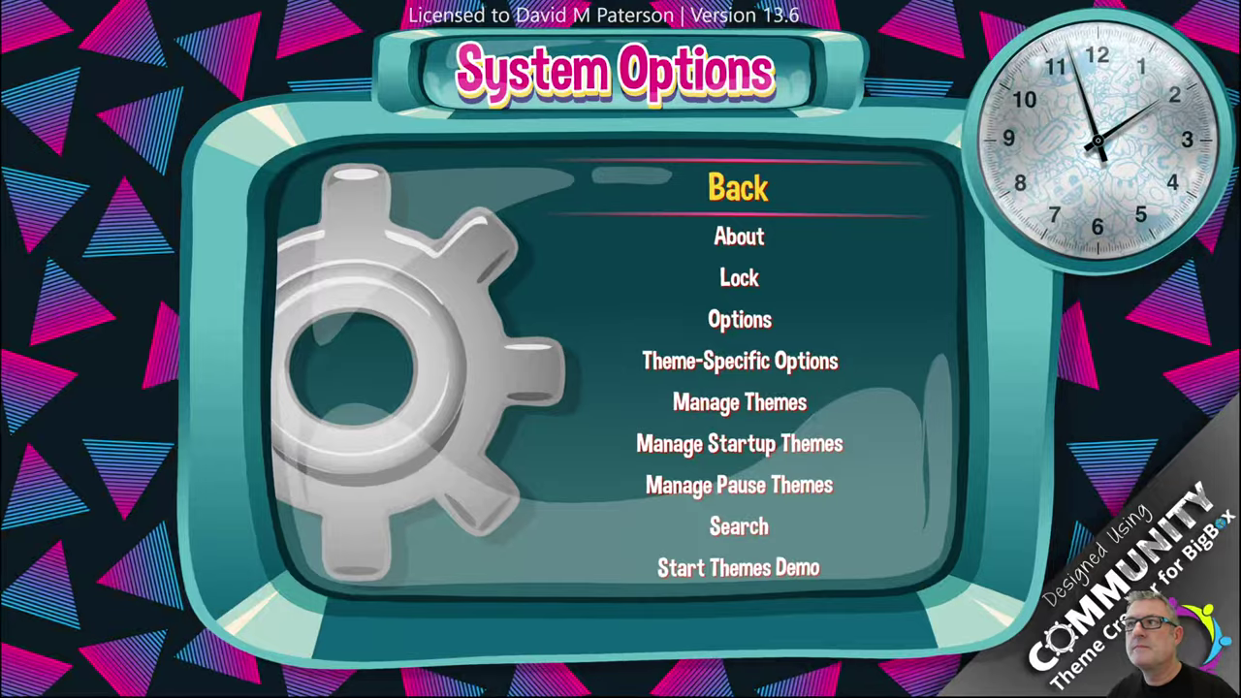
pyautogui.press('Escape')
pyautogui.press('Escape')
pyautogui.press('Up')
pyautogui.press('Return')
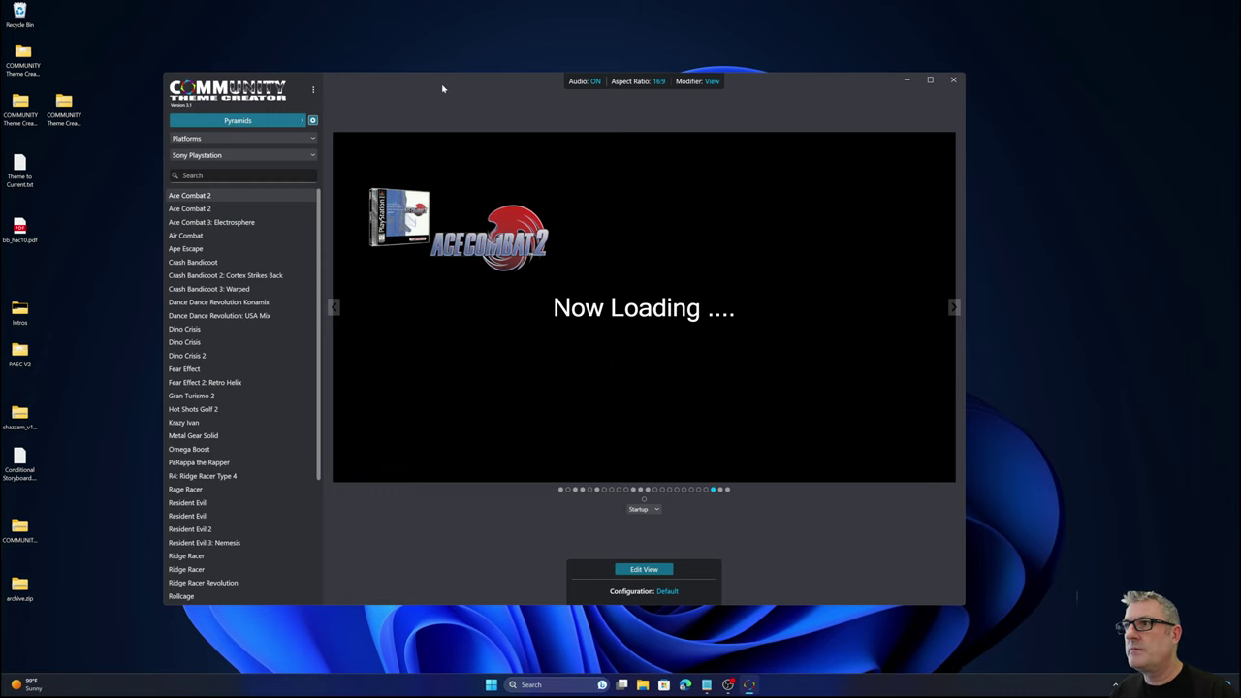
# Preview WallGamesView, then create the theme 'User Source Demo' in the Theme Manager and load it.
pyautogui.moveTo(442, 89); pyautogui.dragTo(438, 88)
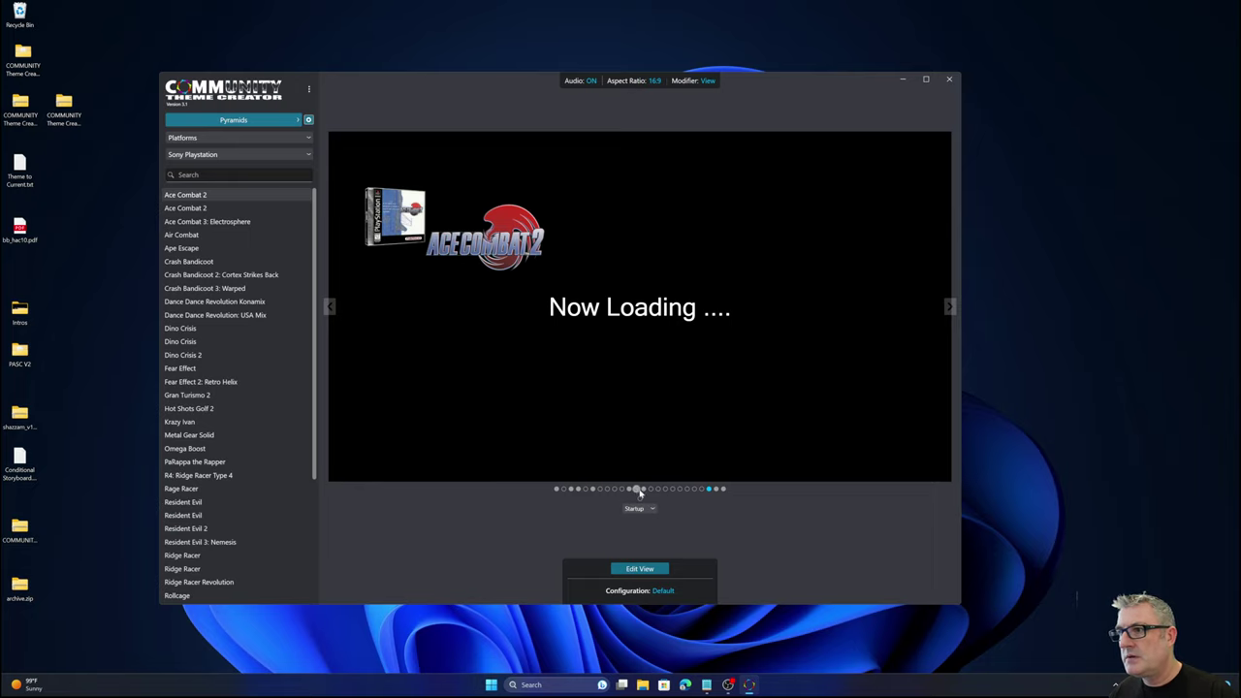
pyautogui.click(644, 489)
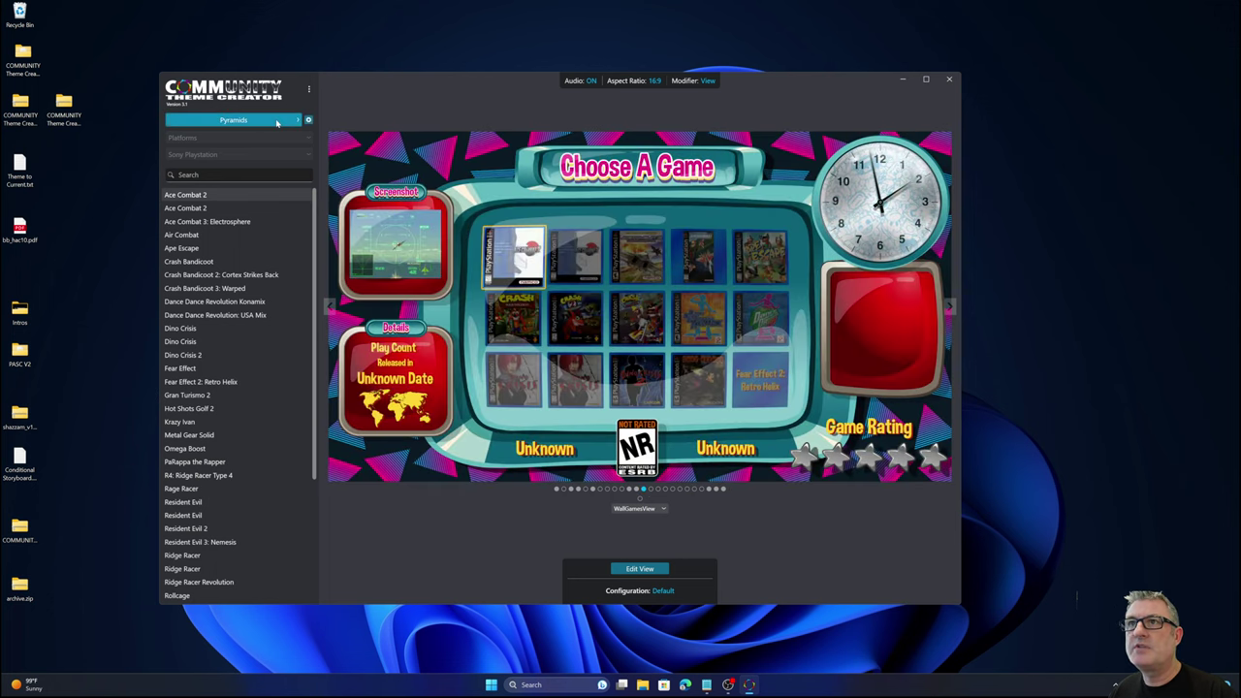
pyautogui.click(277, 121)
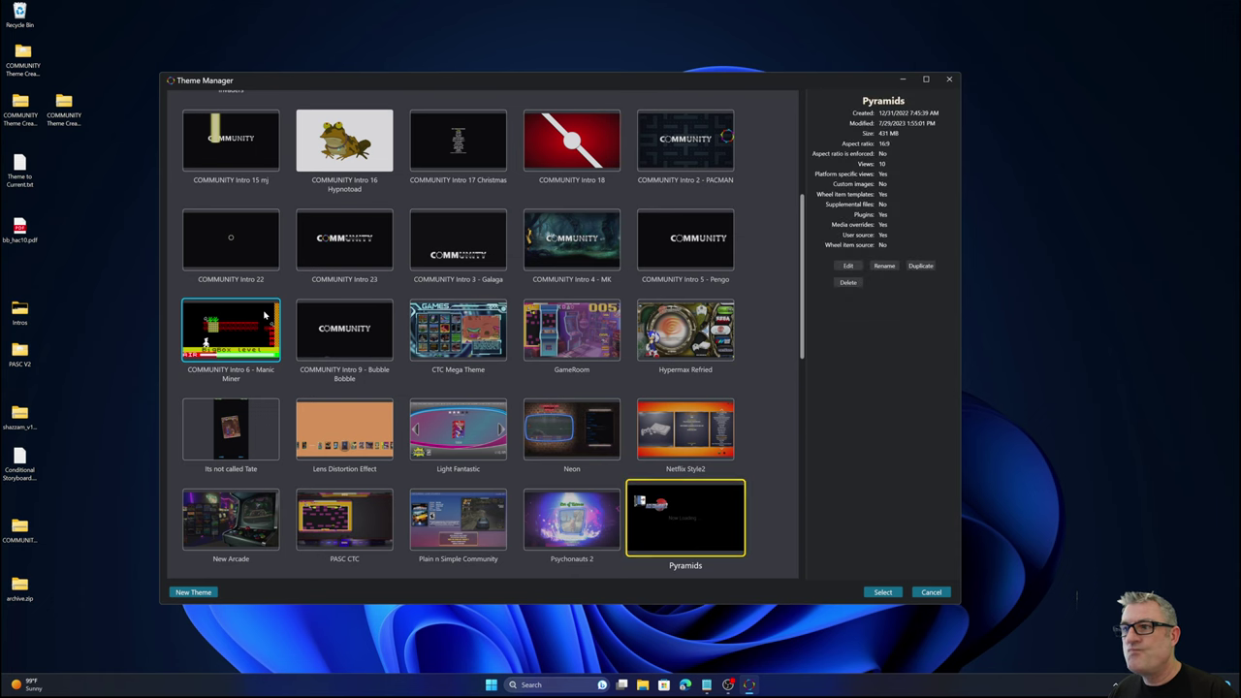
pyautogui.scroll(6, 263, 313)
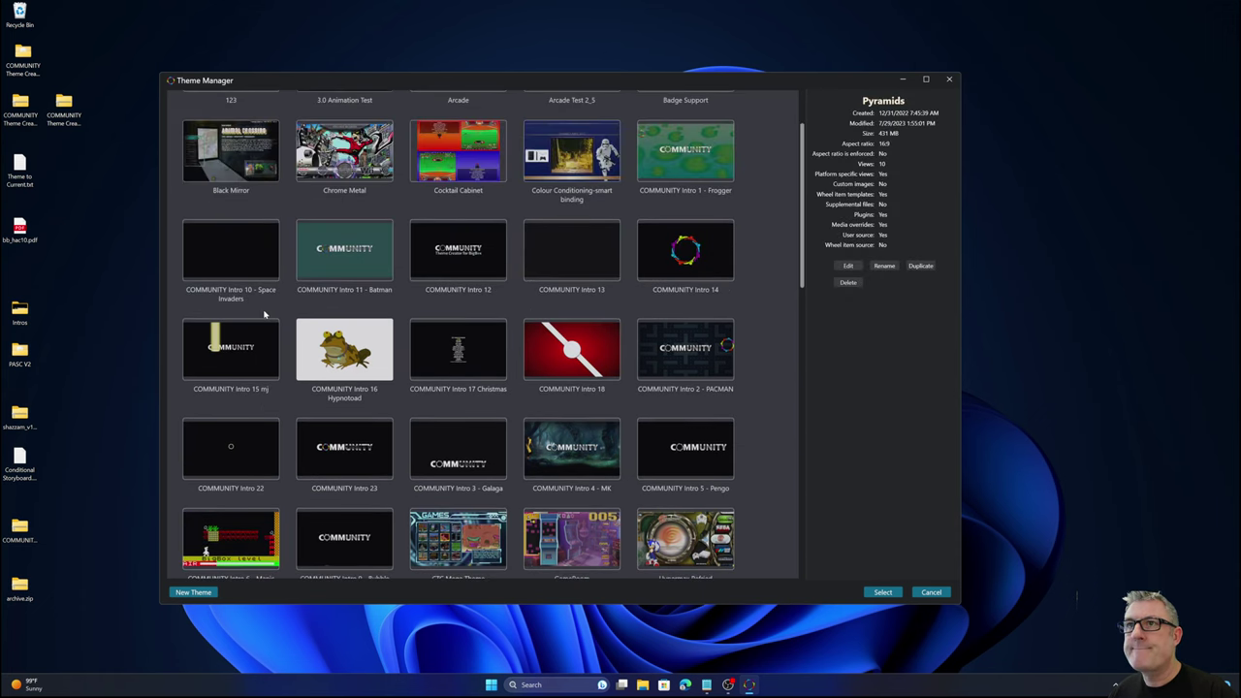
pyautogui.scroll(1, 264, 313)
pyautogui.click(201, 593)
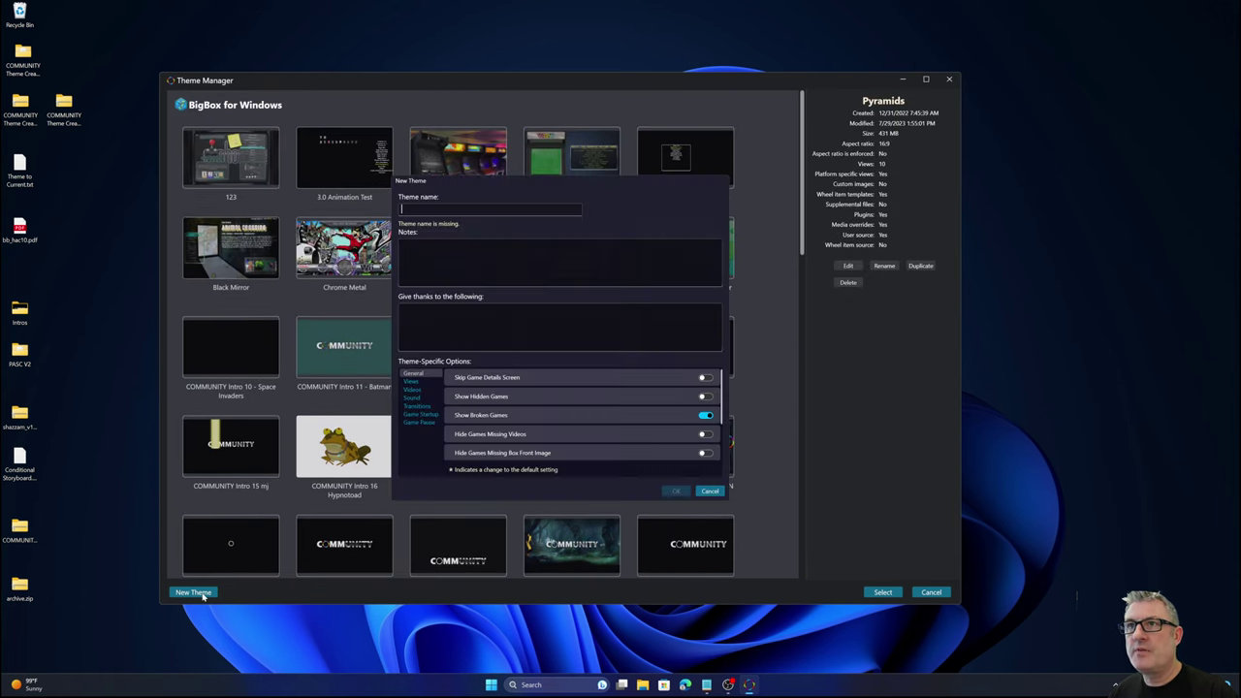
pyautogui.write('User Source')
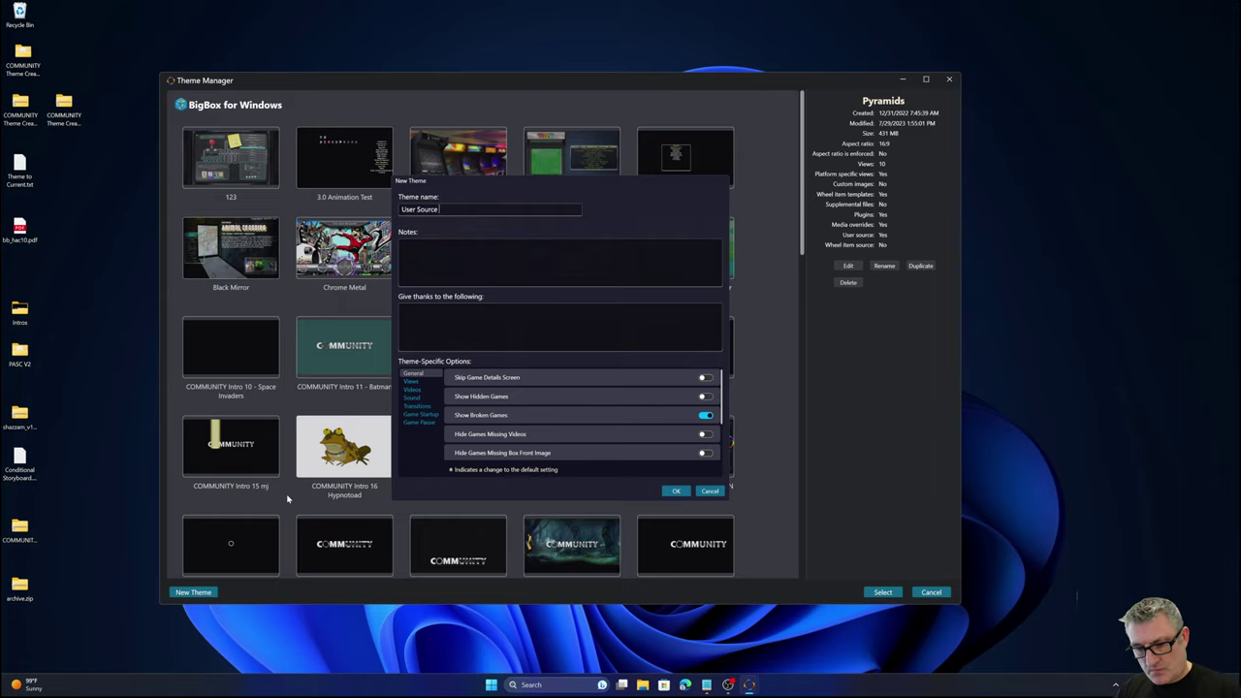
pyautogui.write(' Demo')
pyautogui.press('Return')
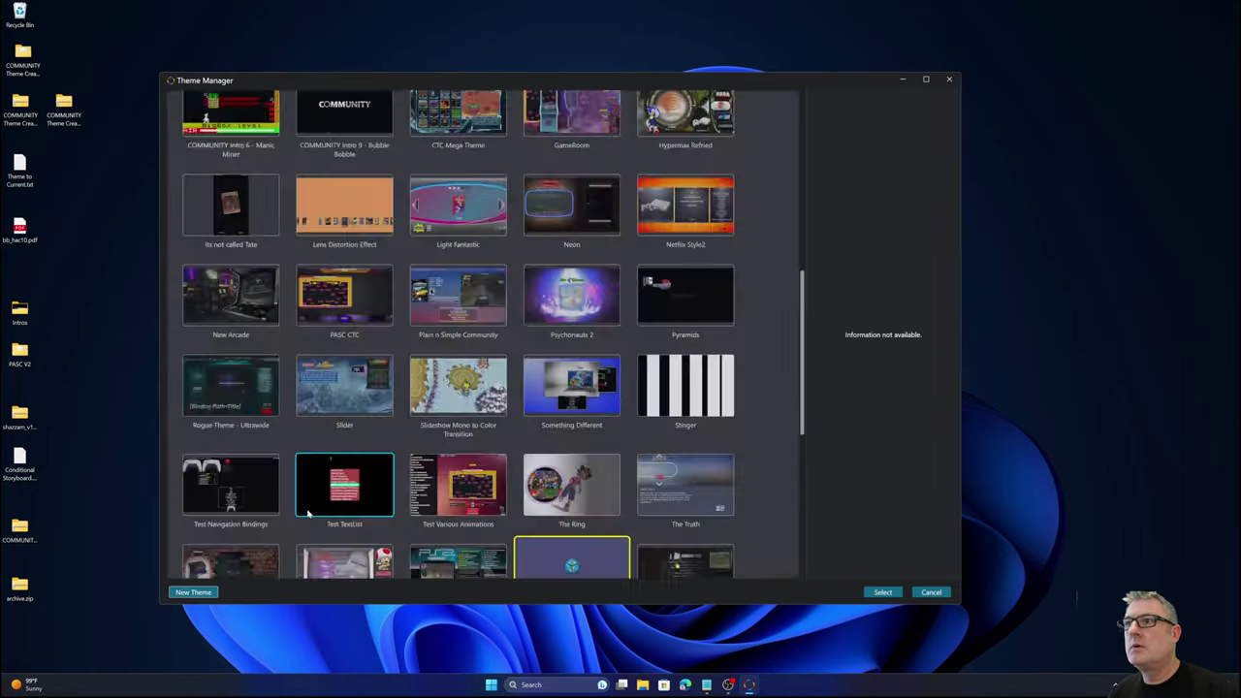
pyautogui.click(882, 591)
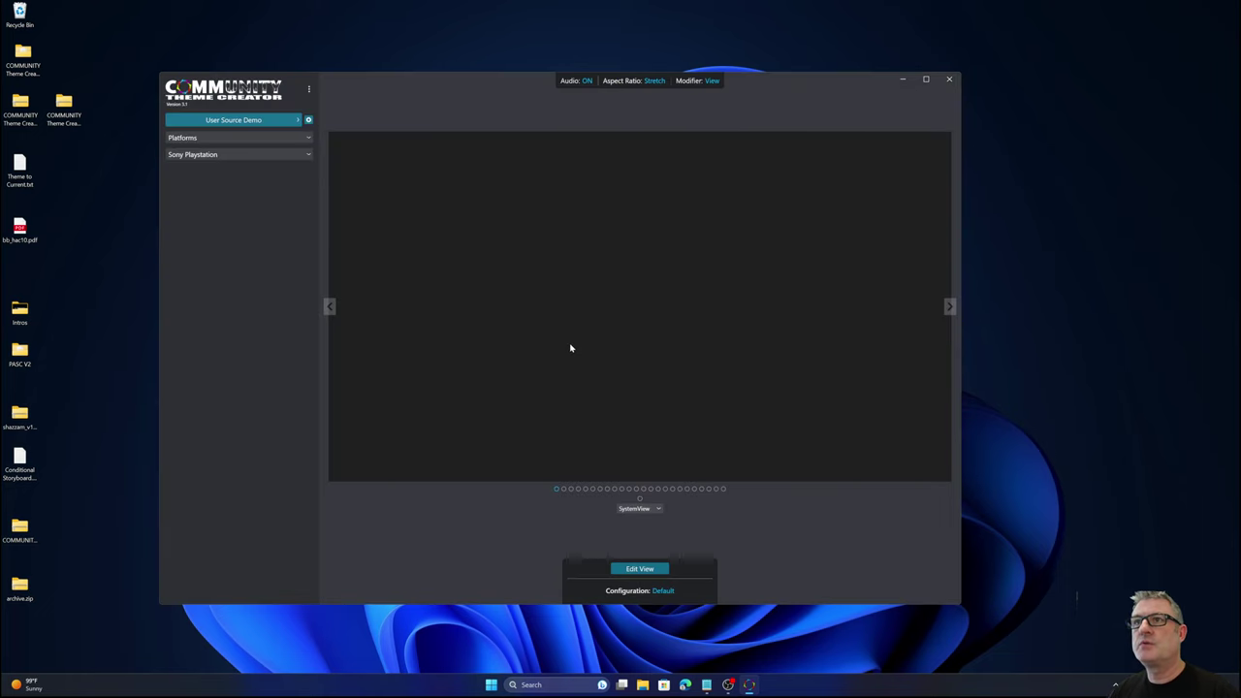
# In HorizontalWheel1GamesView, move Game Wheel Index above the wheel, delete the Wheel element, and save.
pyautogui.click(636, 510)
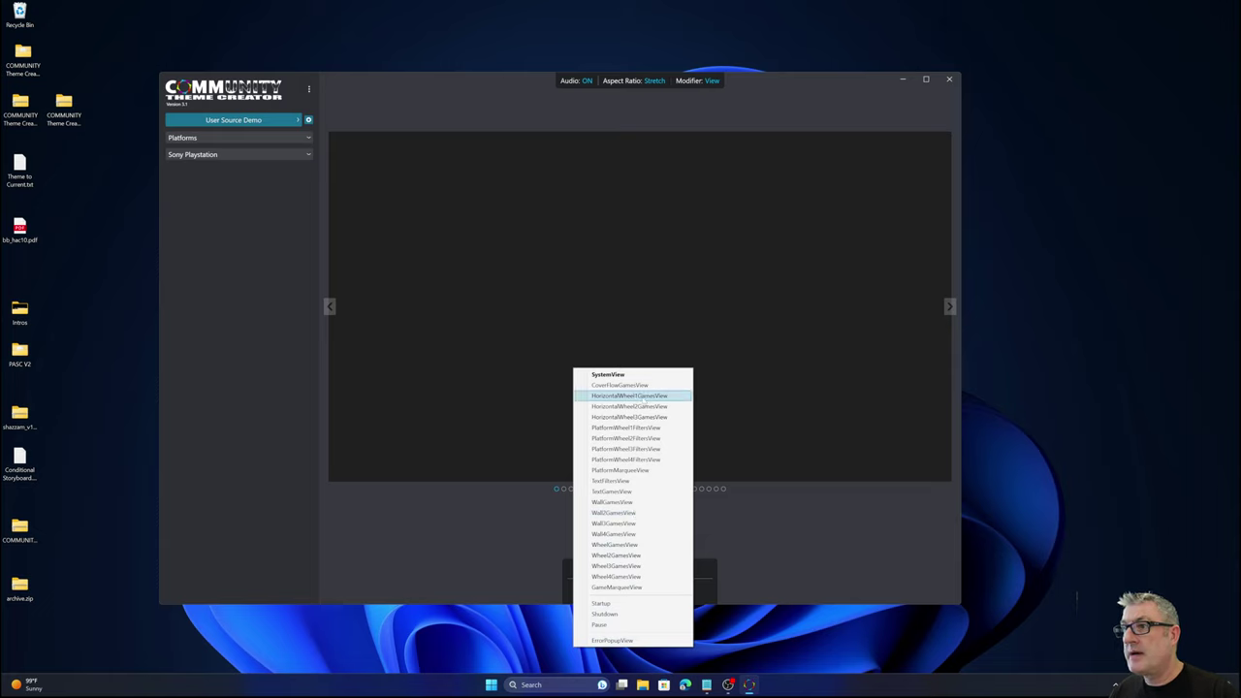
pyautogui.click(635, 396)
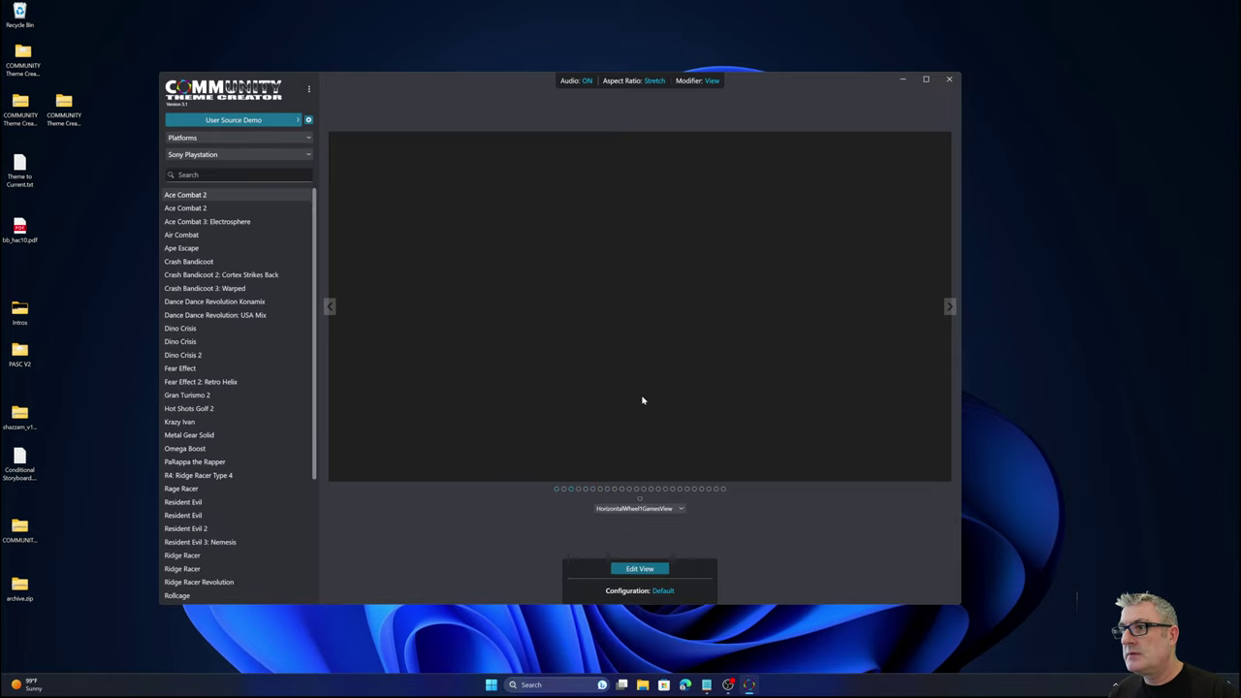
pyautogui.click(646, 571)
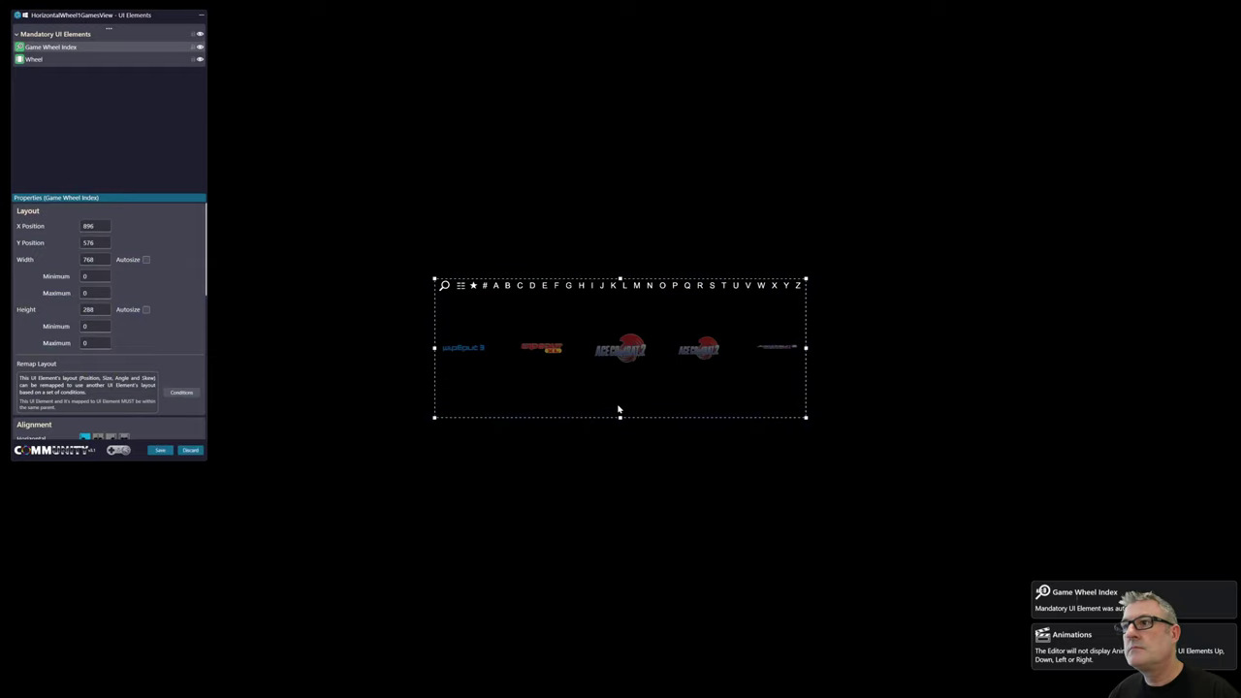
pyautogui.moveTo(448, 287); pyautogui.dragTo(465, 150)
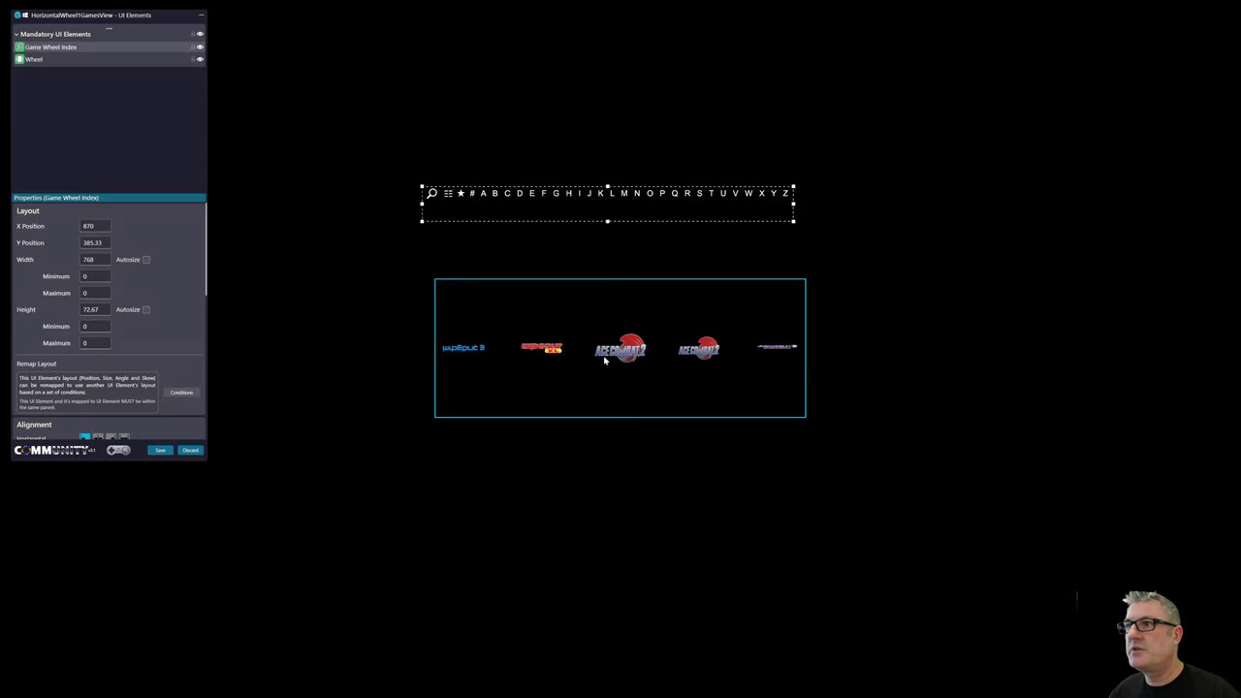
pyautogui.click(604, 357)
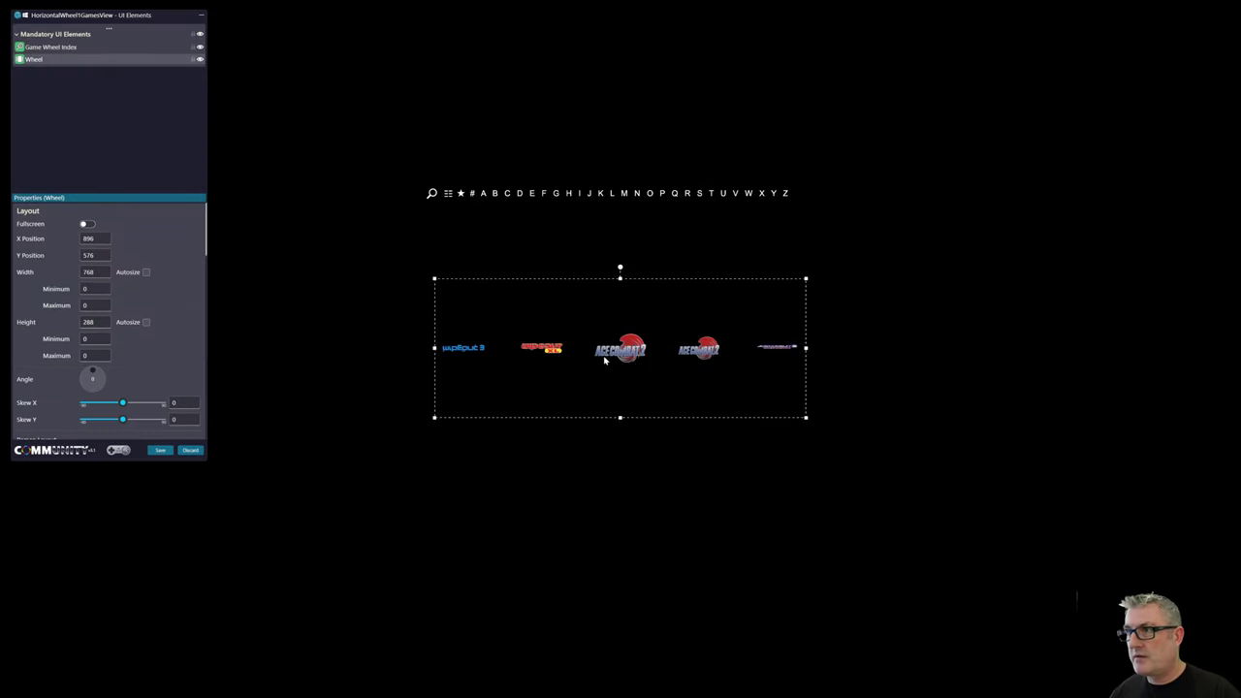
pyautogui.press('Delete')
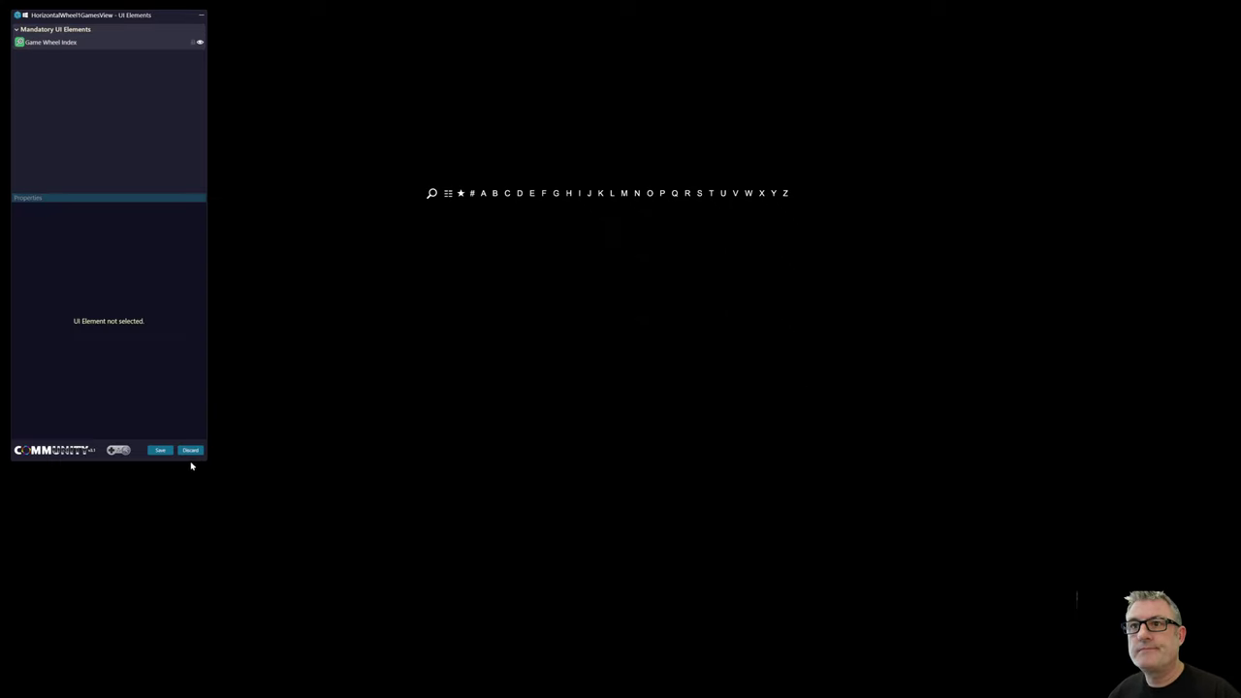
pyautogui.click(161, 451)
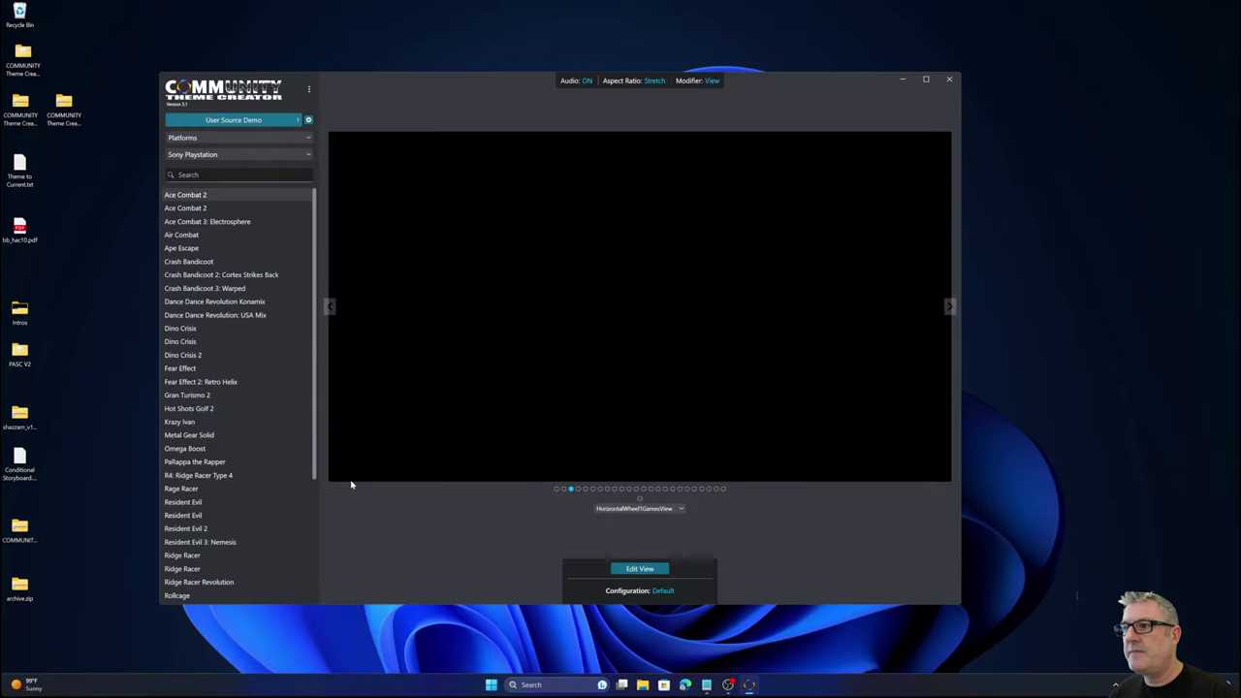
# Reopen HorizontalWheel1GamesView in the elements editor and open the add-element menu.
pyautogui.click(644, 566)
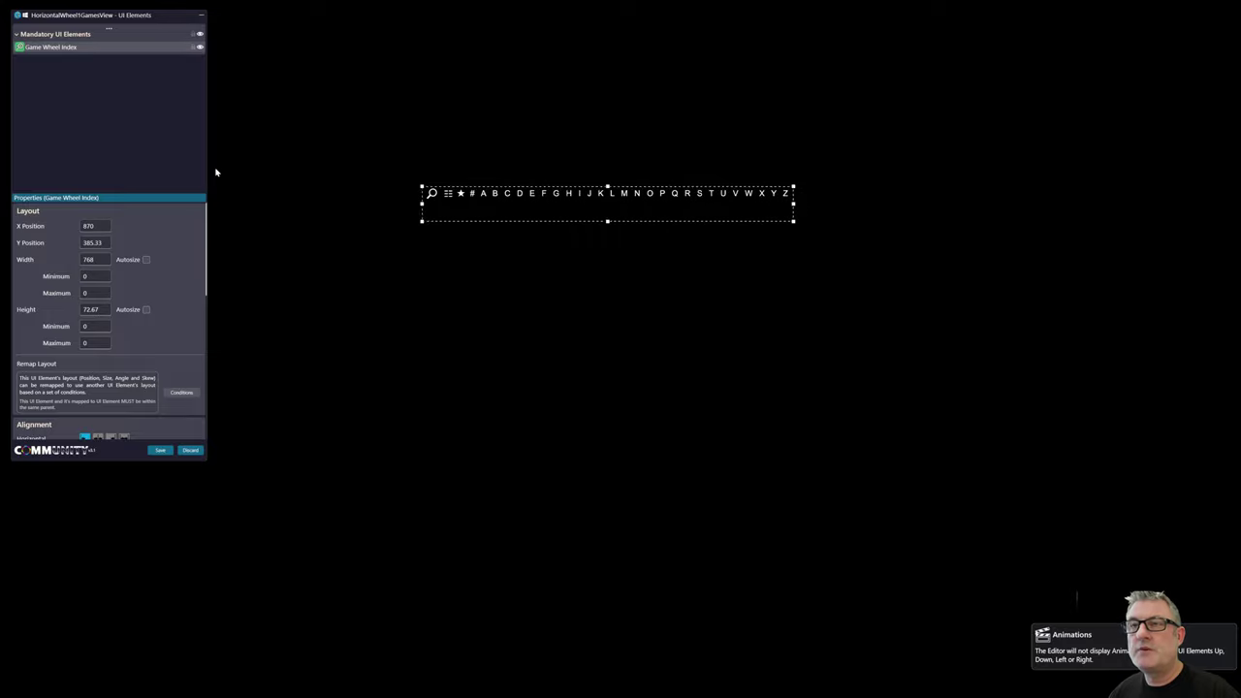
pyautogui.moveTo(155, 22); pyautogui.dragTo(164, 118)
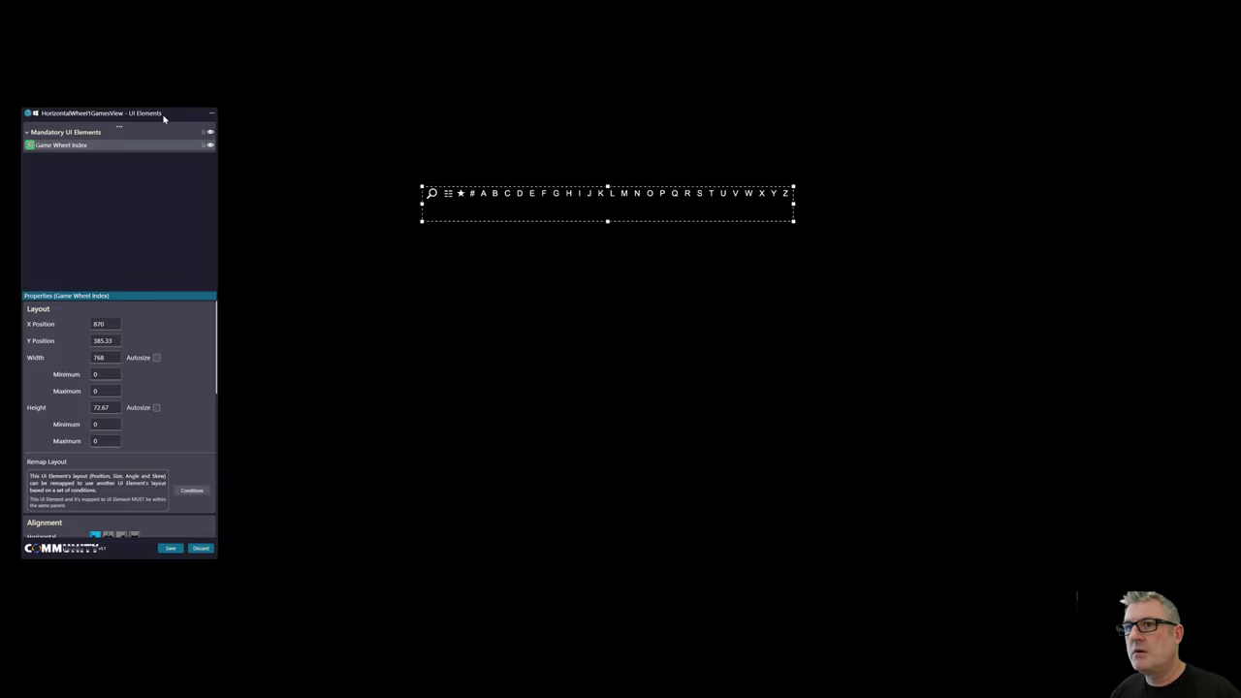
pyautogui.moveTo(164, 118); pyautogui.dragTo(168, 99)
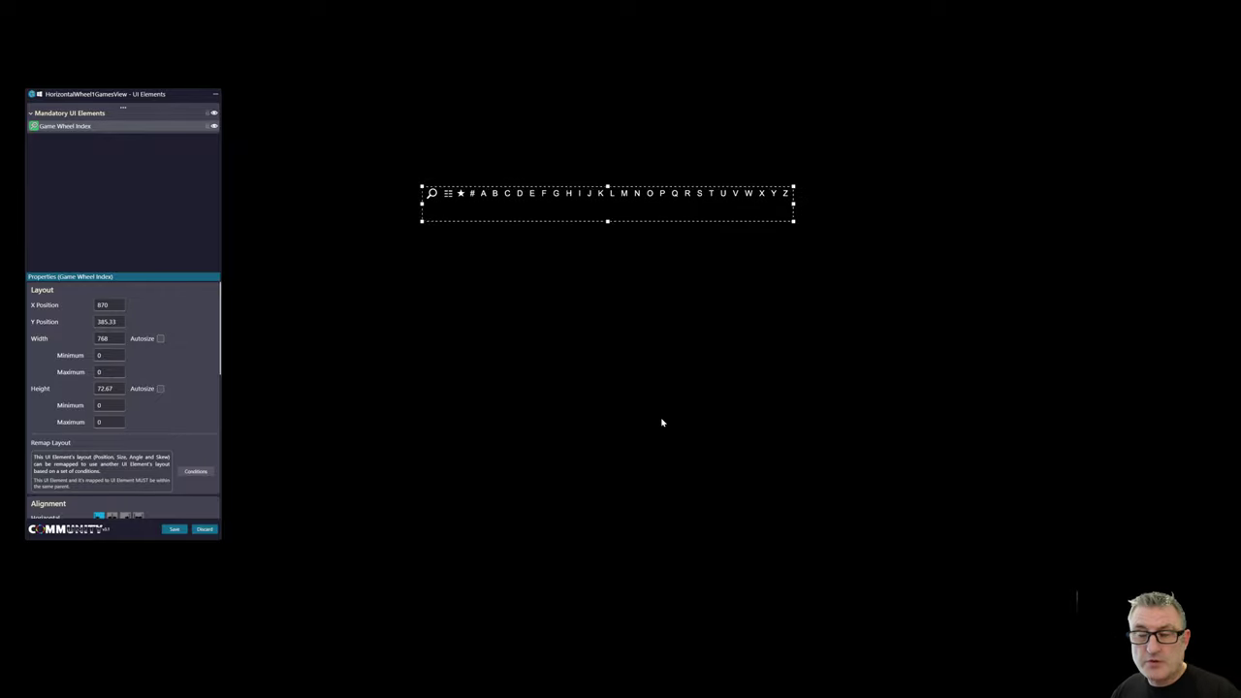
pyautogui.click(122, 108)
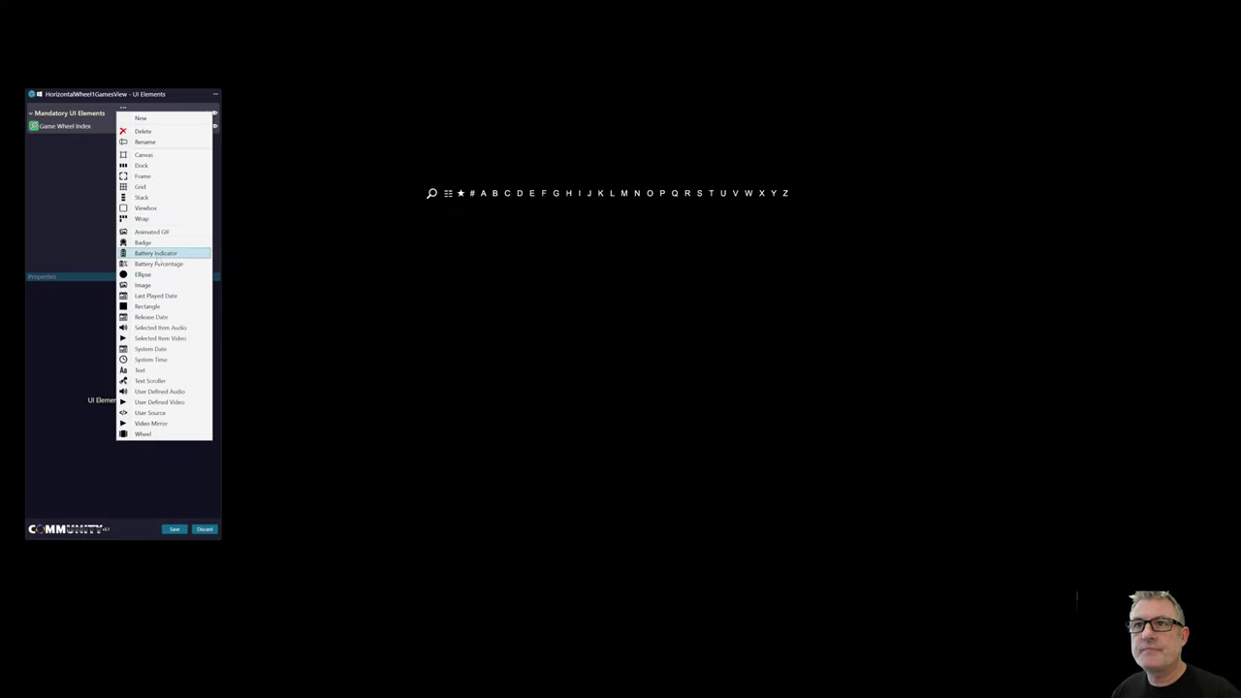
# Add a User Source element sized 1234 wide, centred at X 611.33, Y 580.
pyautogui.click(171, 413)
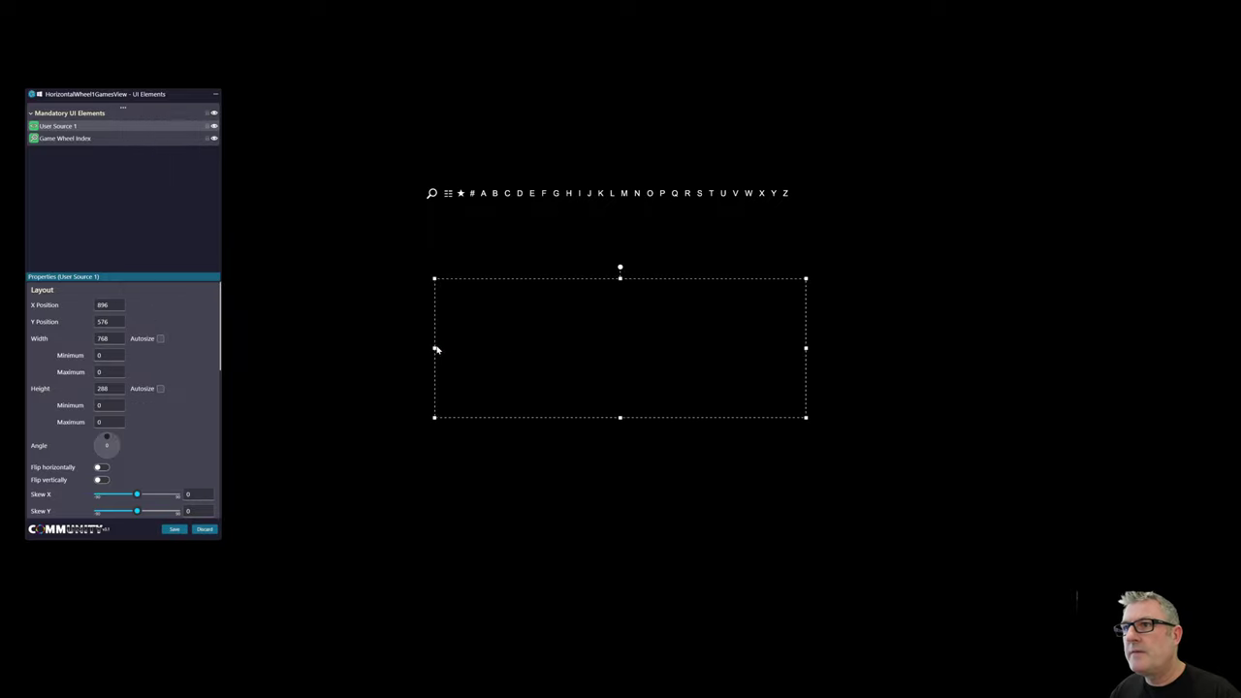
pyautogui.moveTo(434, 347); pyautogui.dragTo(208, 345)
pyautogui.moveTo(369, 340); pyautogui.dragTo(447, 344)
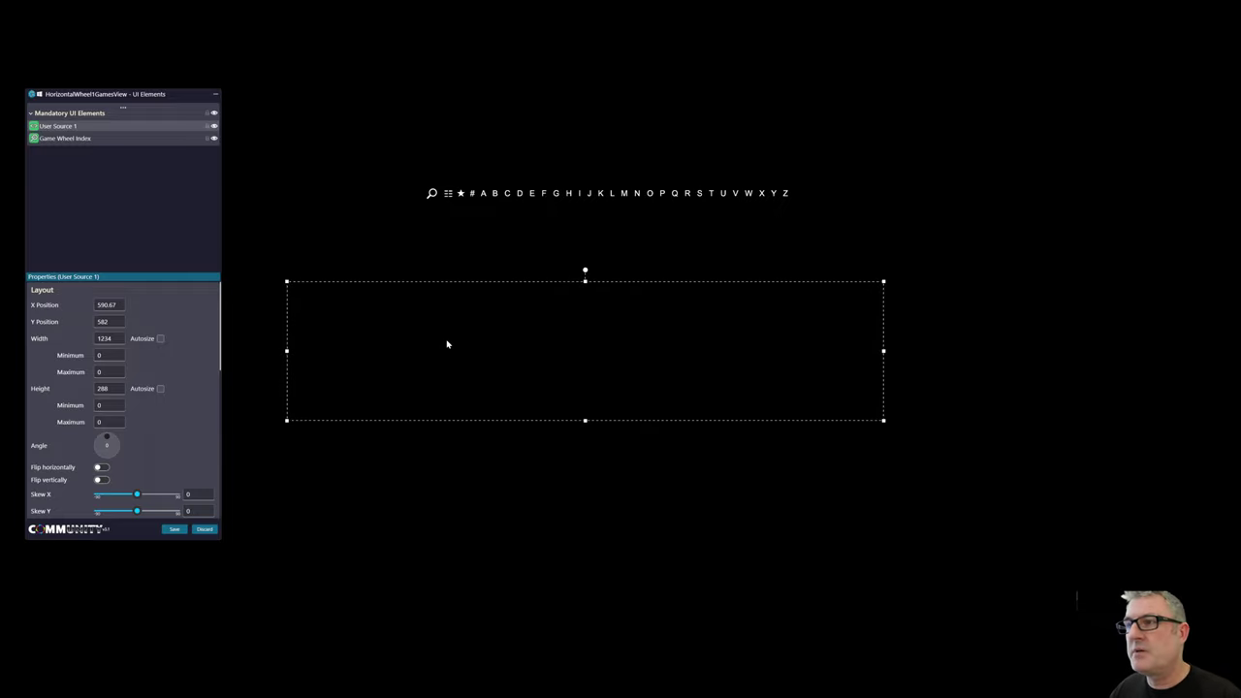
pyautogui.moveTo(447, 344); pyautogui.dragTo(462, 341)
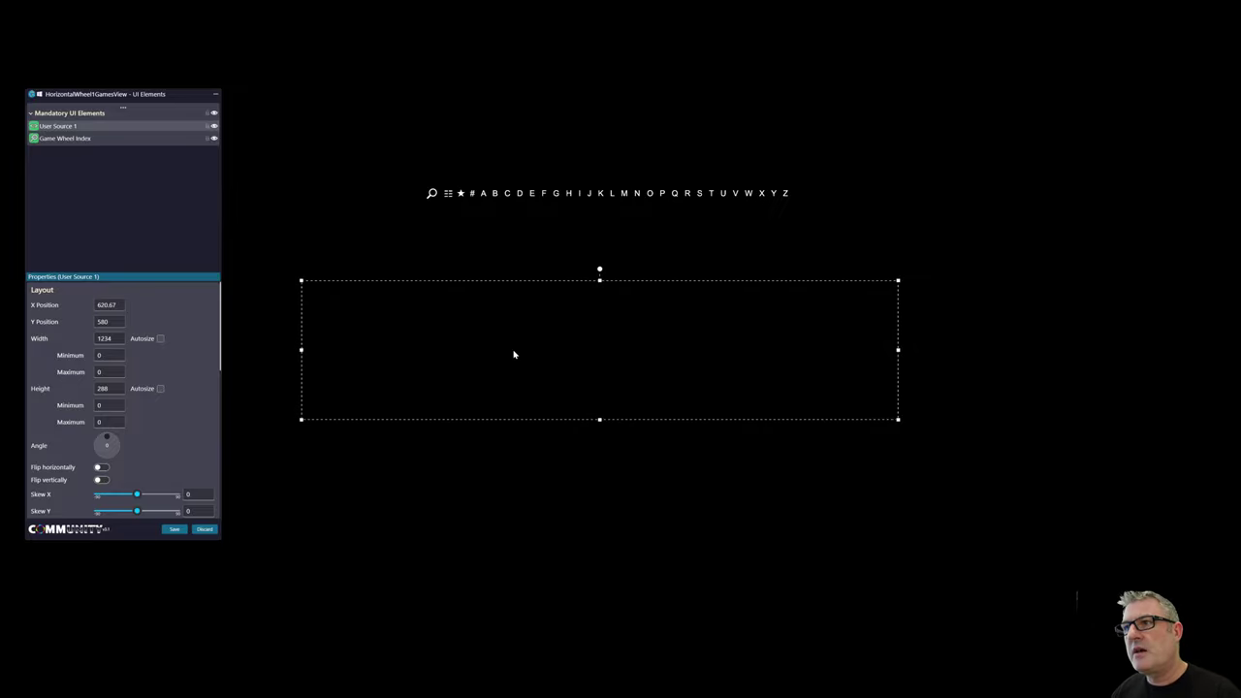
pyautogui.moveTo(518, 355); pyautogui.dragTo(509, 349)
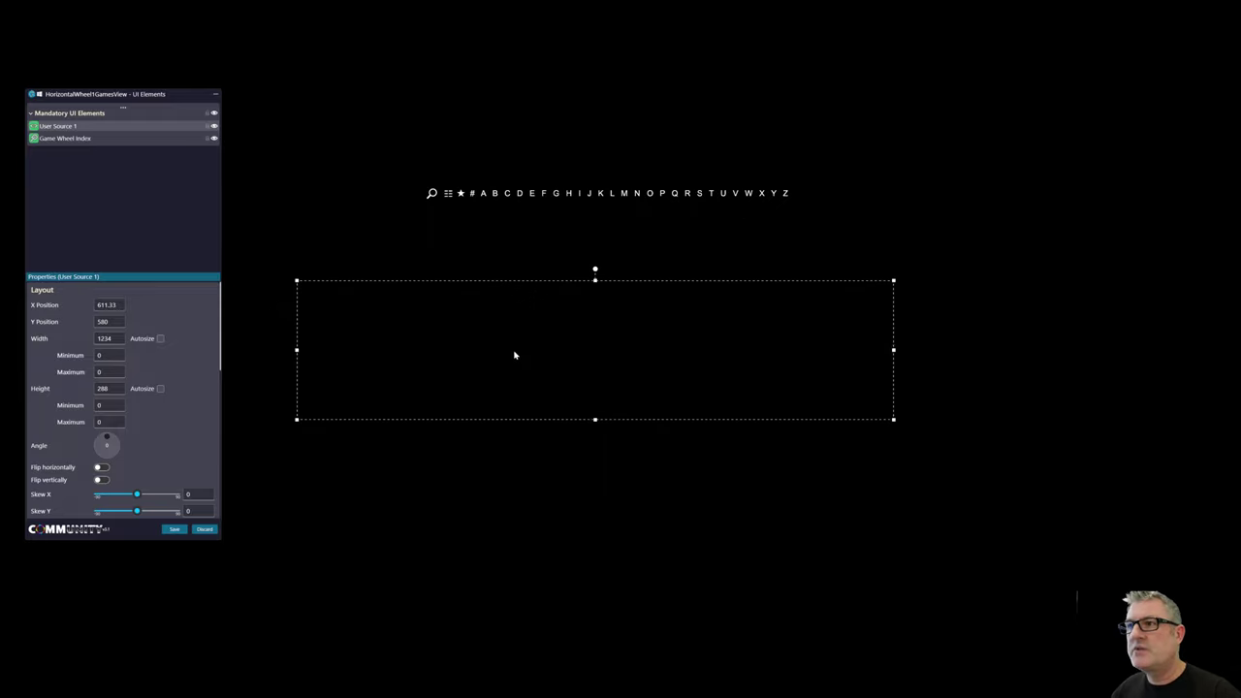
pyautogui.scroll(-10, 188, 405)
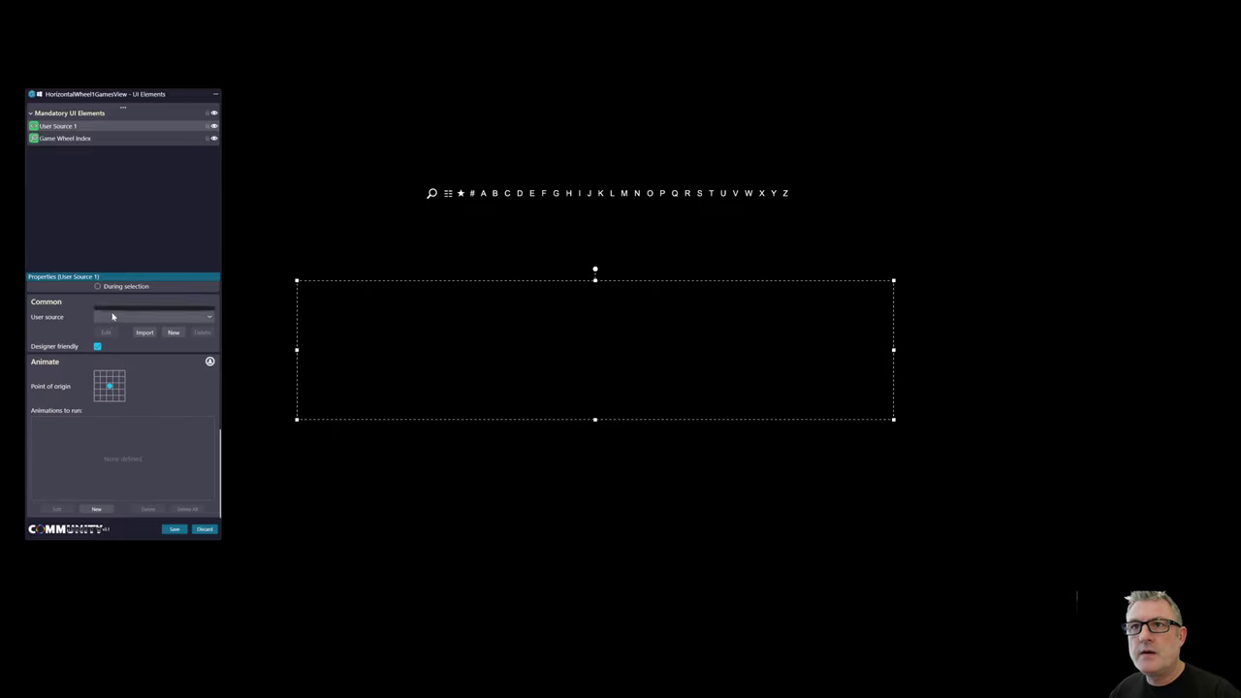
# Create a new user source named Demo and insert Designer tags.
pyautogui.click(173, 334)
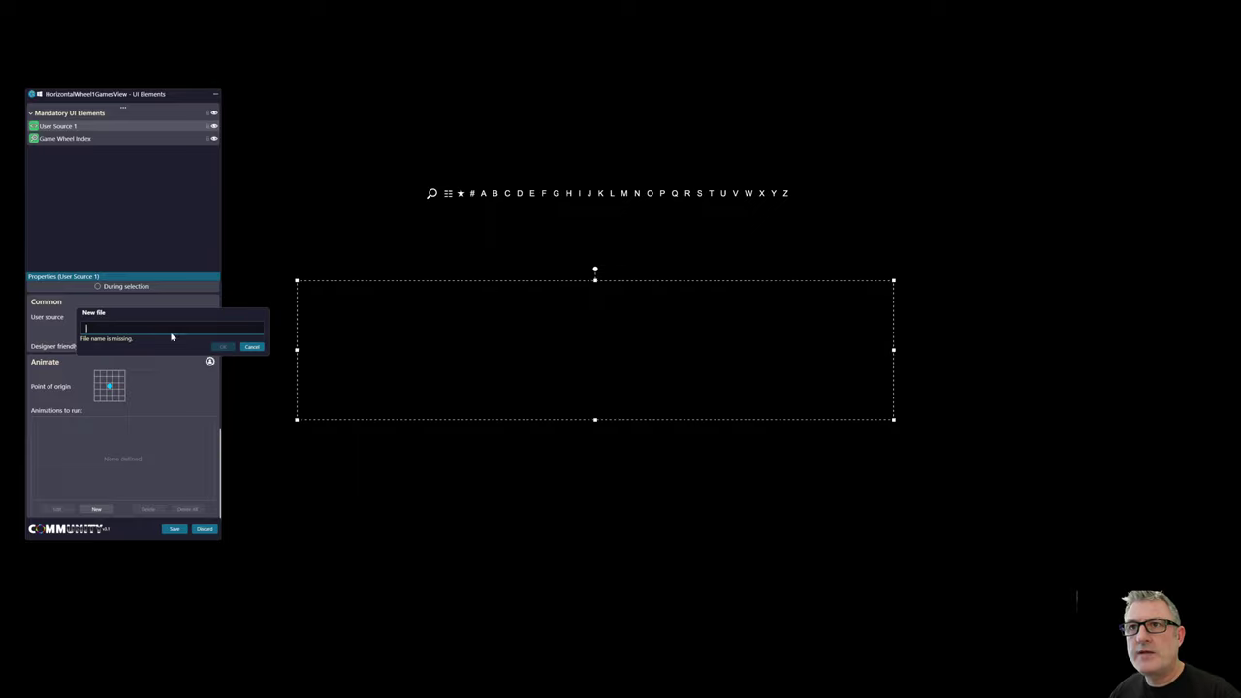
pyautogui.write('Demo')
pyautogui.press('Return')
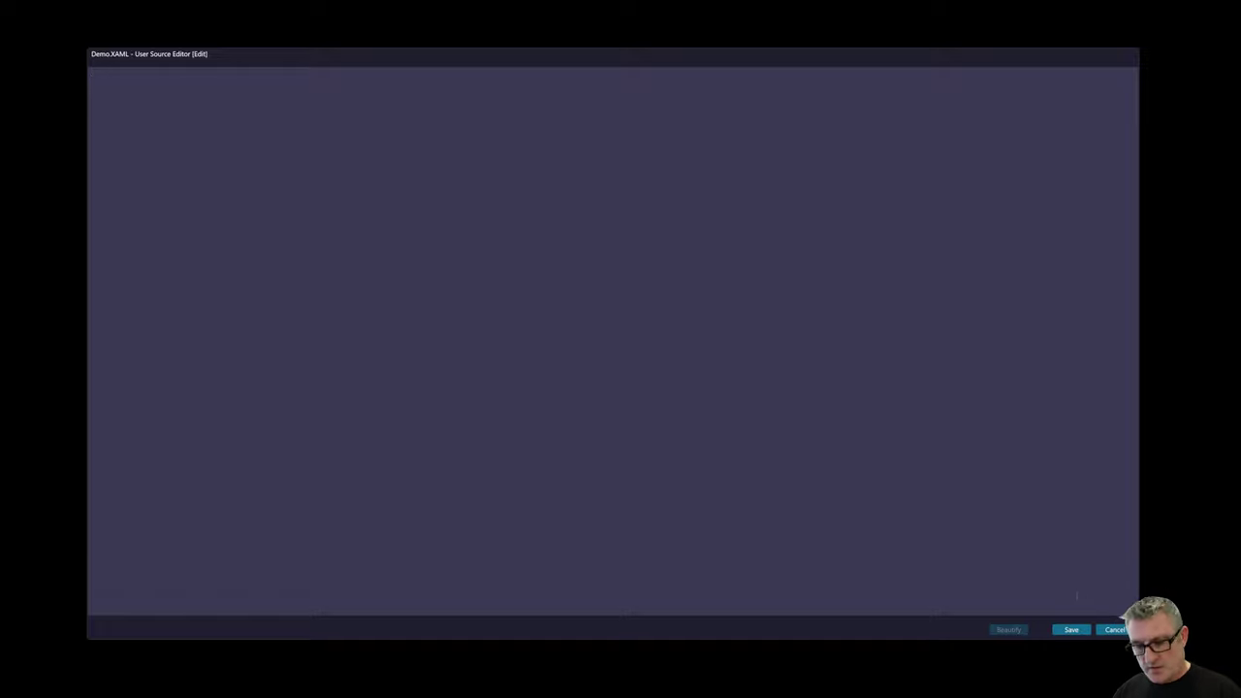
pyautogui.write('<Designer>')
pyautogui.write('<Designer>')
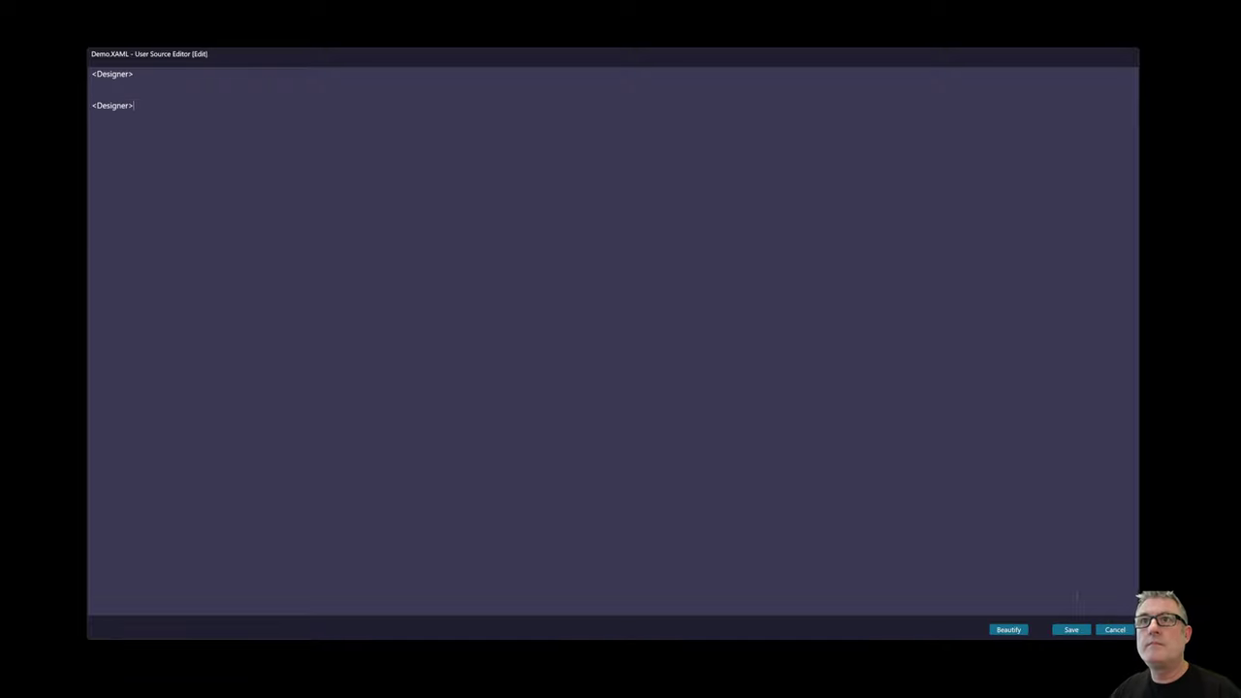
pyautogui.write('/')
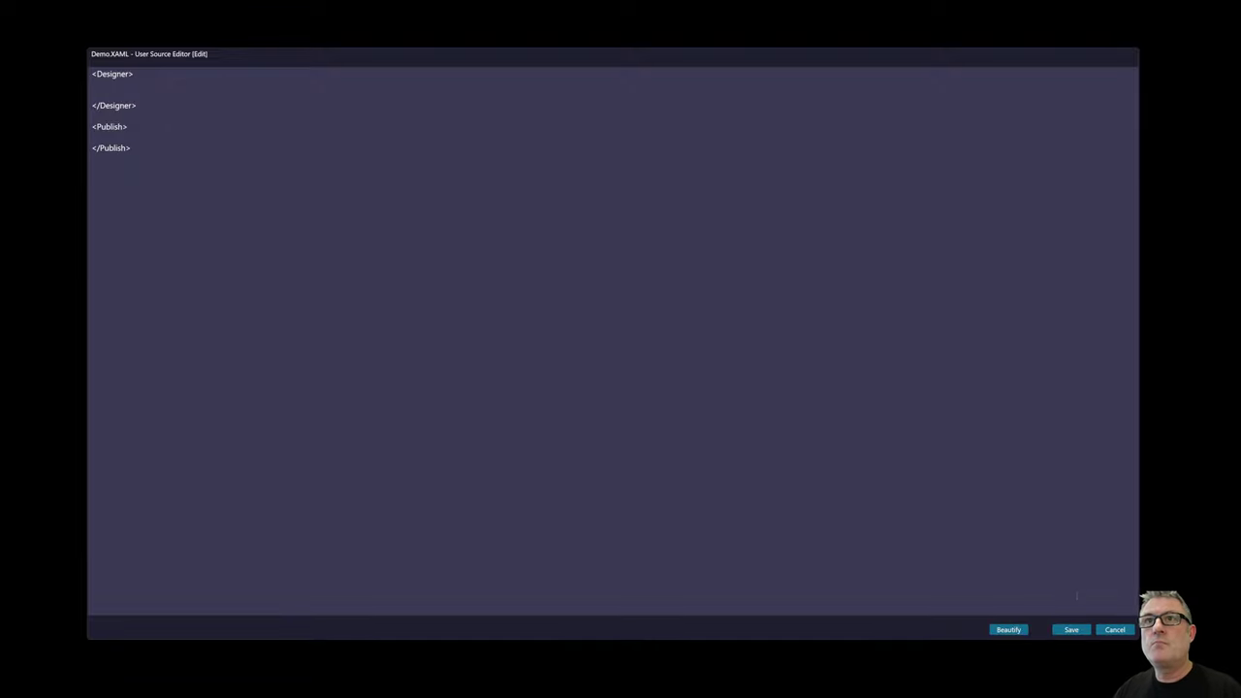
# Wrap the Designer and Publish sections in a StackPanel tag.
pyautogui.press('Home')
pyautogui.press('Return')
pyautogui.press('Up')
pyautogui.write('<StackPane')
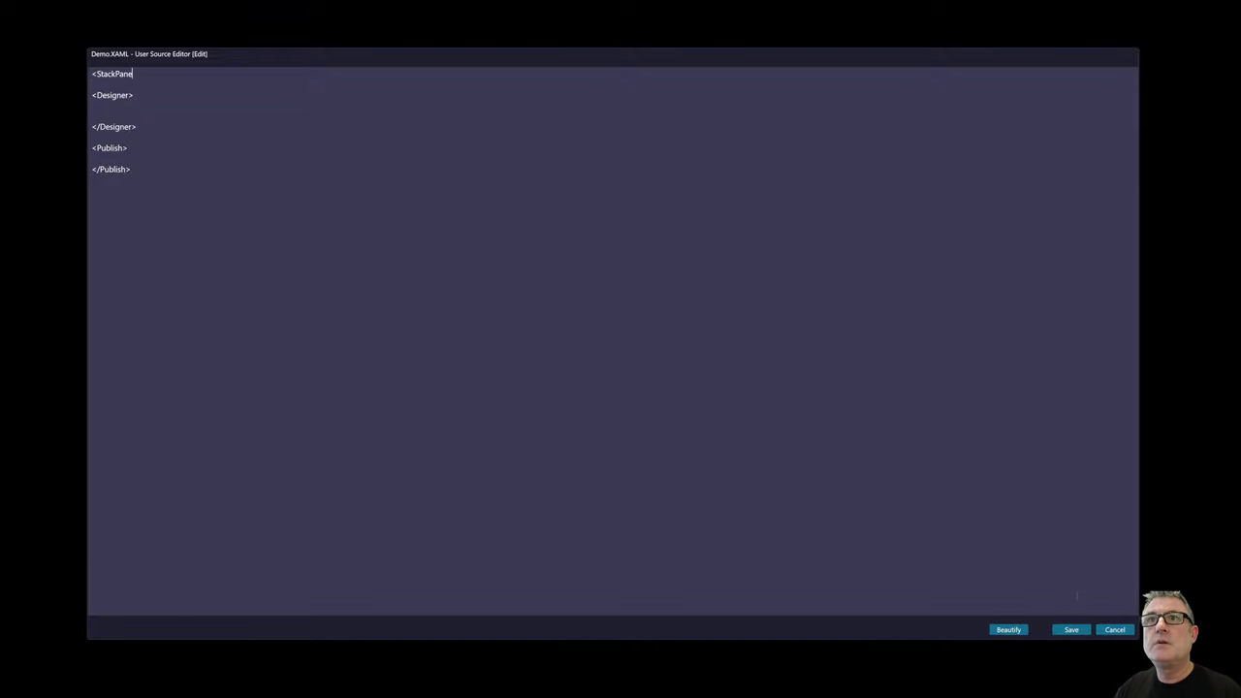
pyautogui.write('l>')
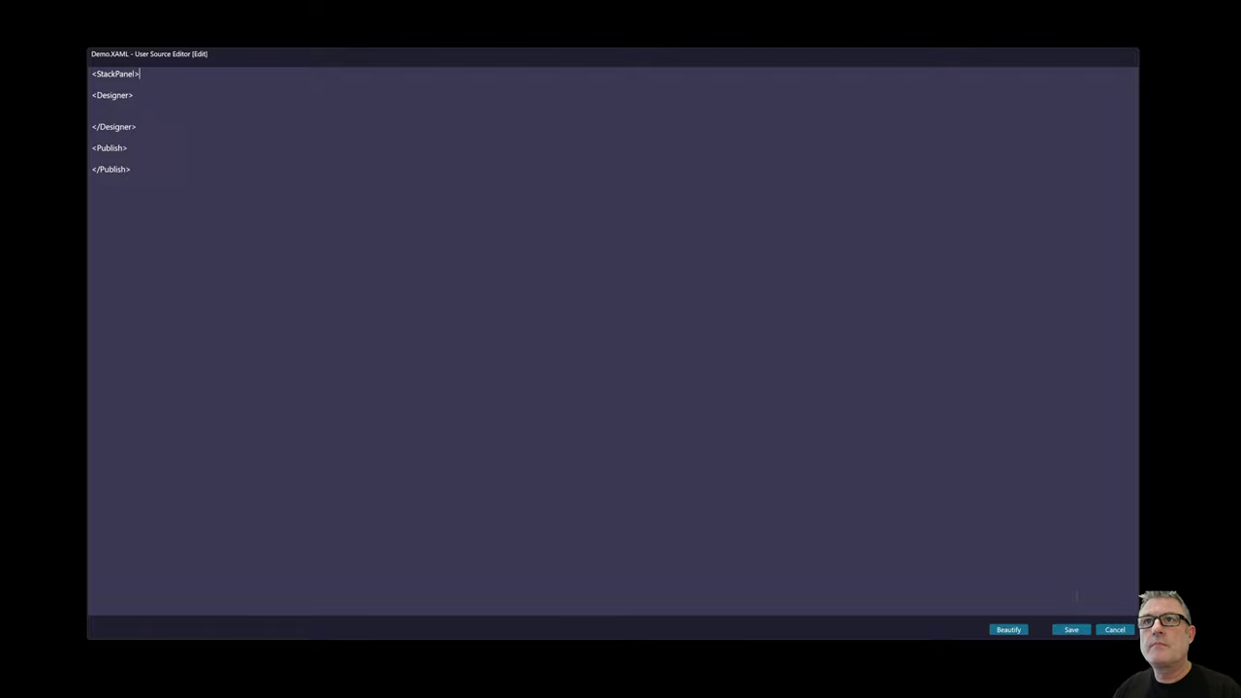
pyautogui.hotkey('shift', 'Home')
pyautogui.hotkey('ctrl', 'c')
pyautogui.press('Left')
pyautogui.hotkey('ctrl', 'v')
pyautogui.write('/')
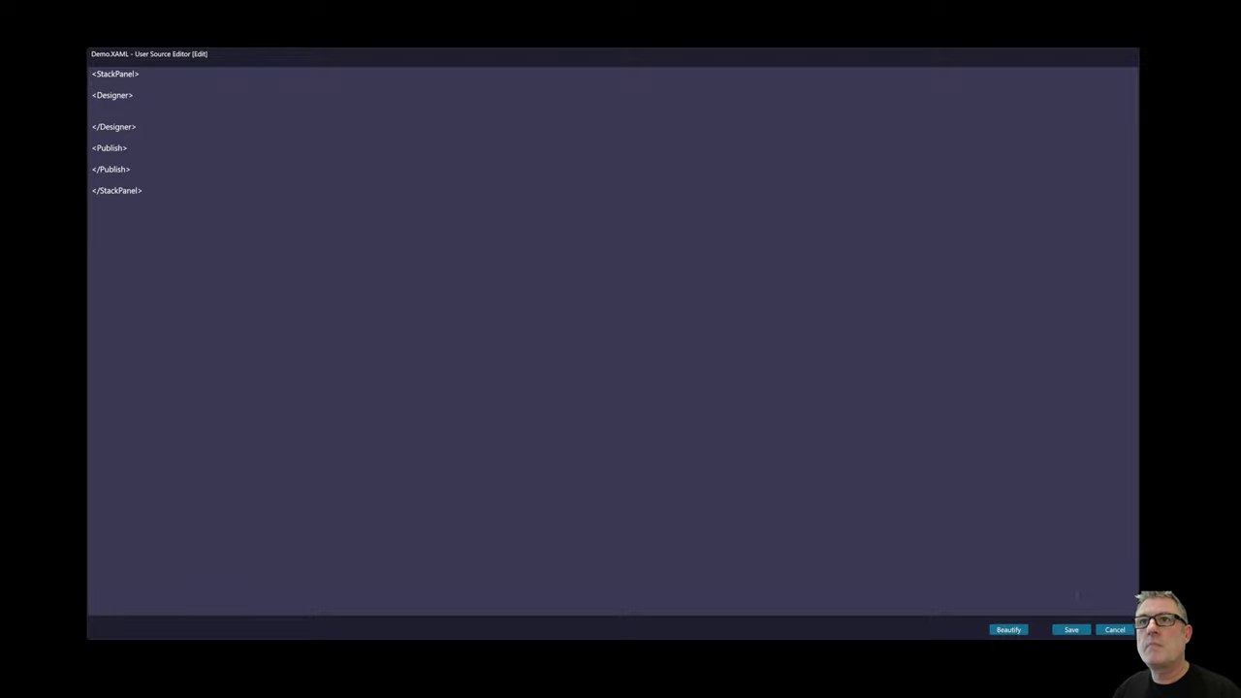
pyautogui.scroll(4, 620, 330)
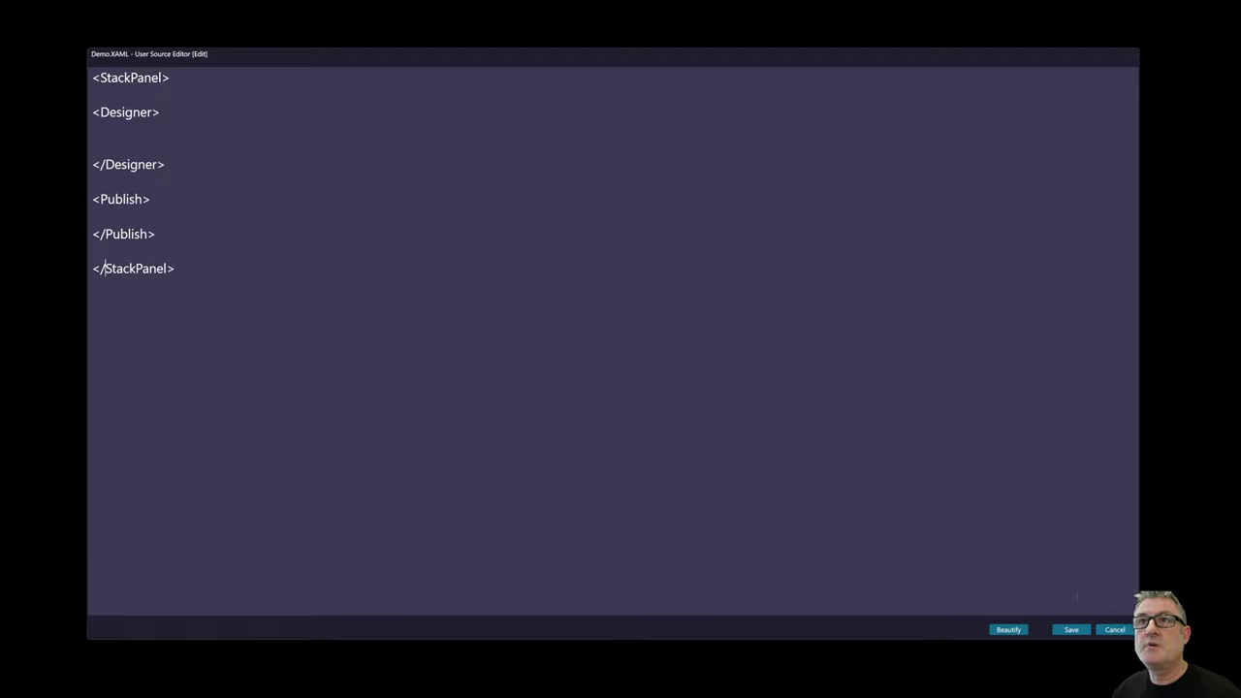
# Beautify the XAML and begin an indented <Text line inside Designer.
pyautogui.click(1005, 629)
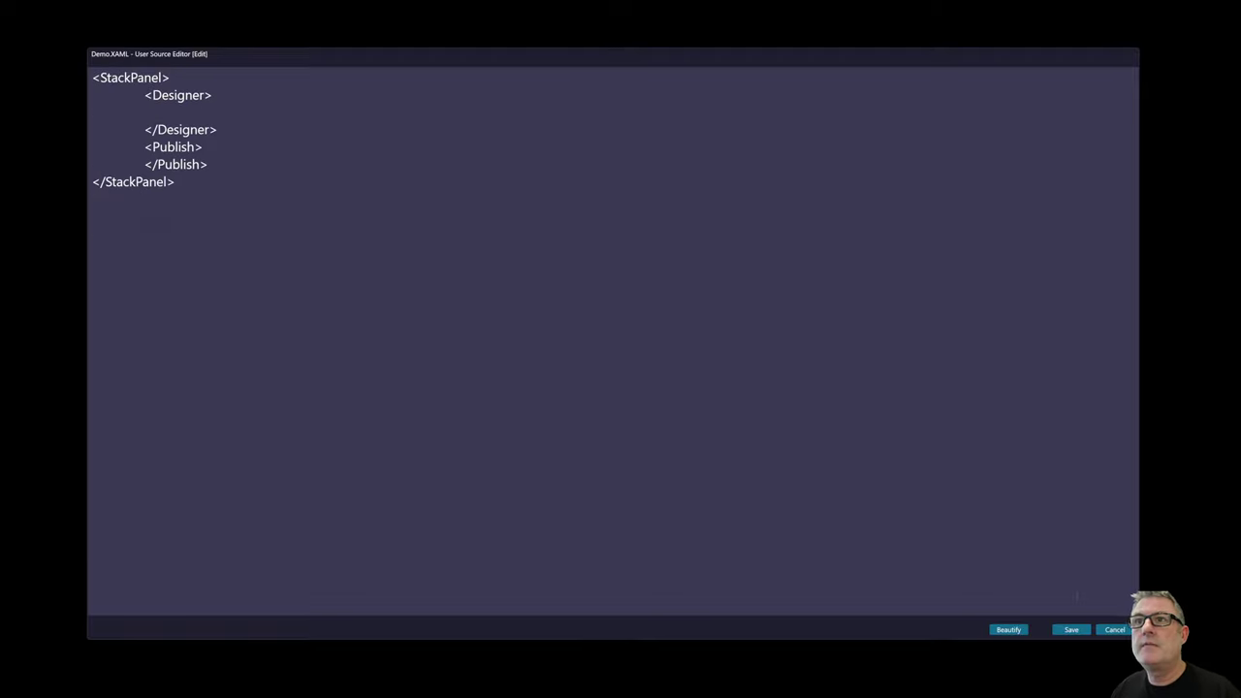
pyautogui.press('Return')
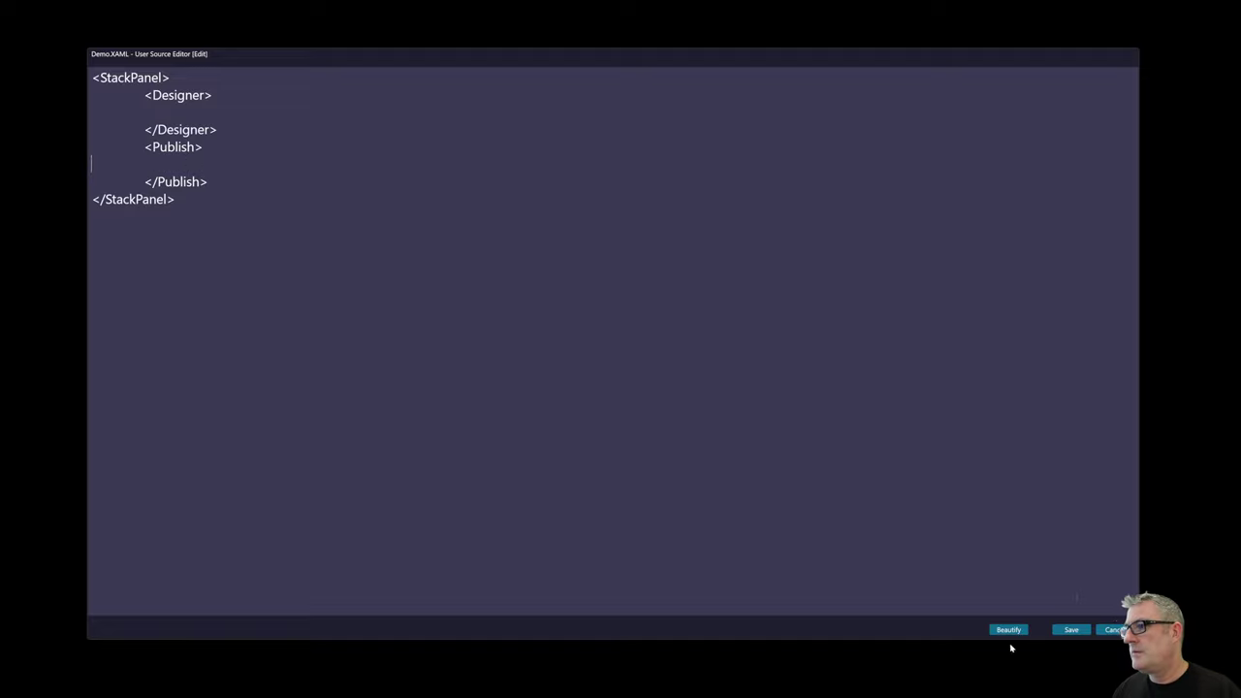
pyautogui.click(1012, 630)
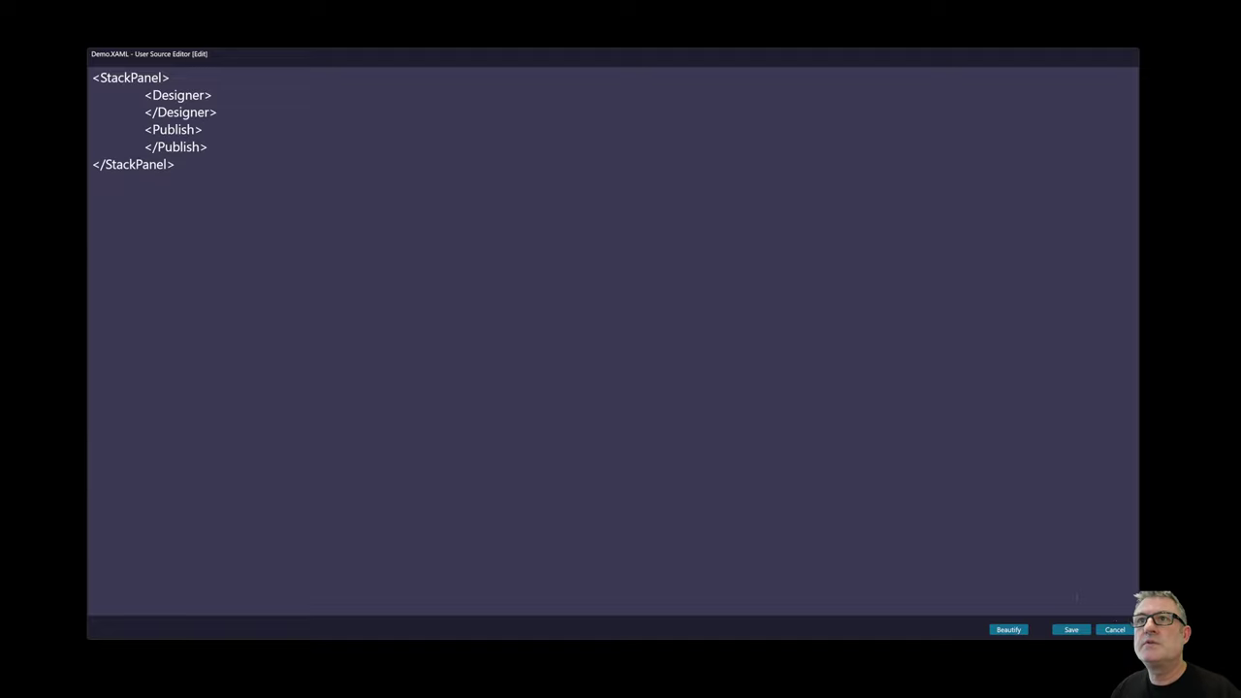
pyautogui.press('Return')
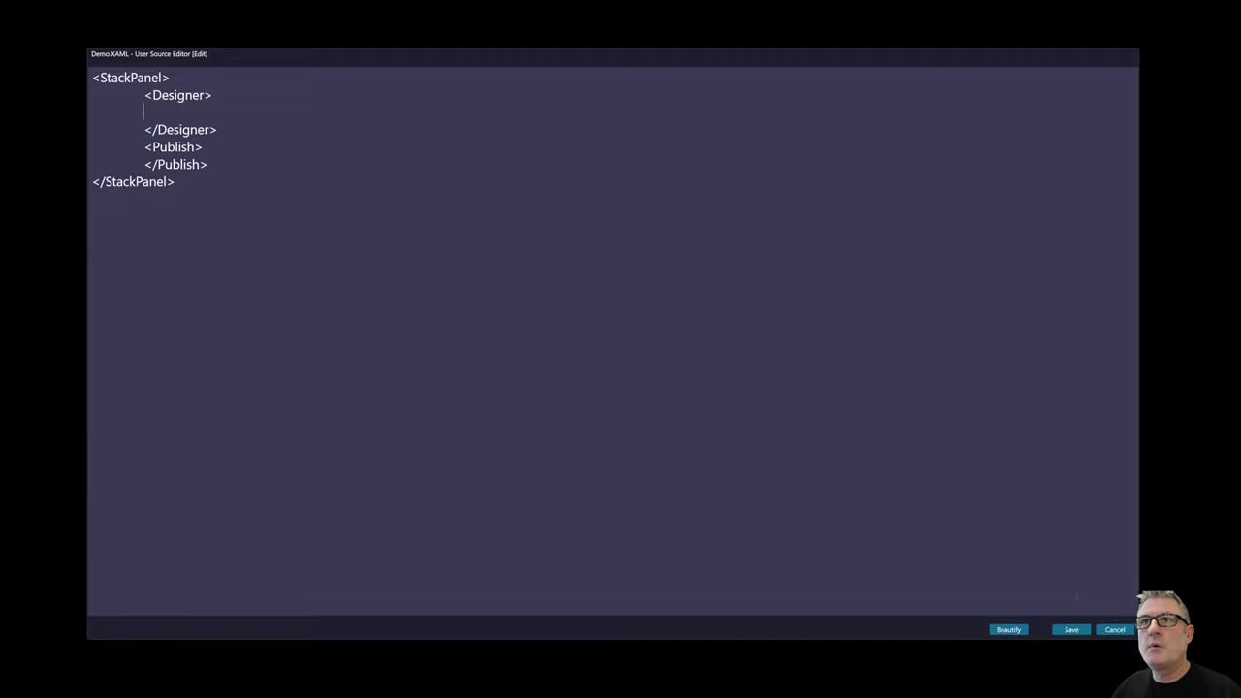
pyautogui.press('Tab')
pyautogui.write('<Text')
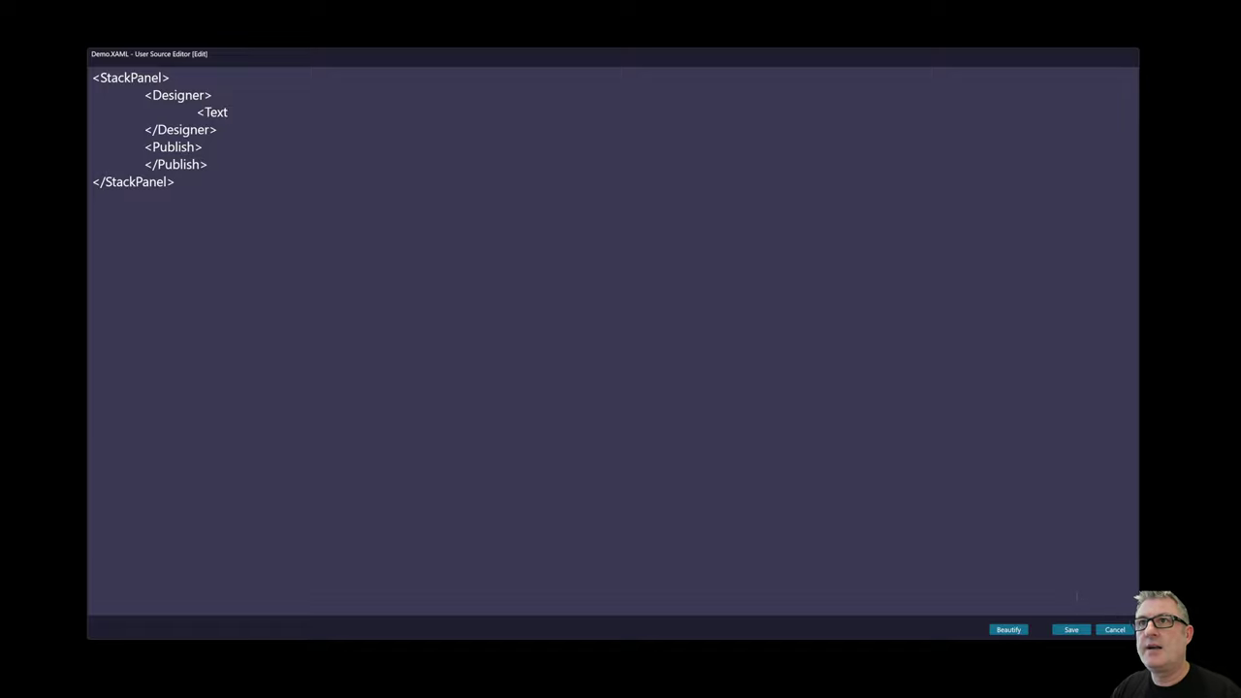
# Write a white size-20 TextBlock reading "I am running in CTC".
pyautogui.press('BackSpace')
pyautogui.write('Block Tes')
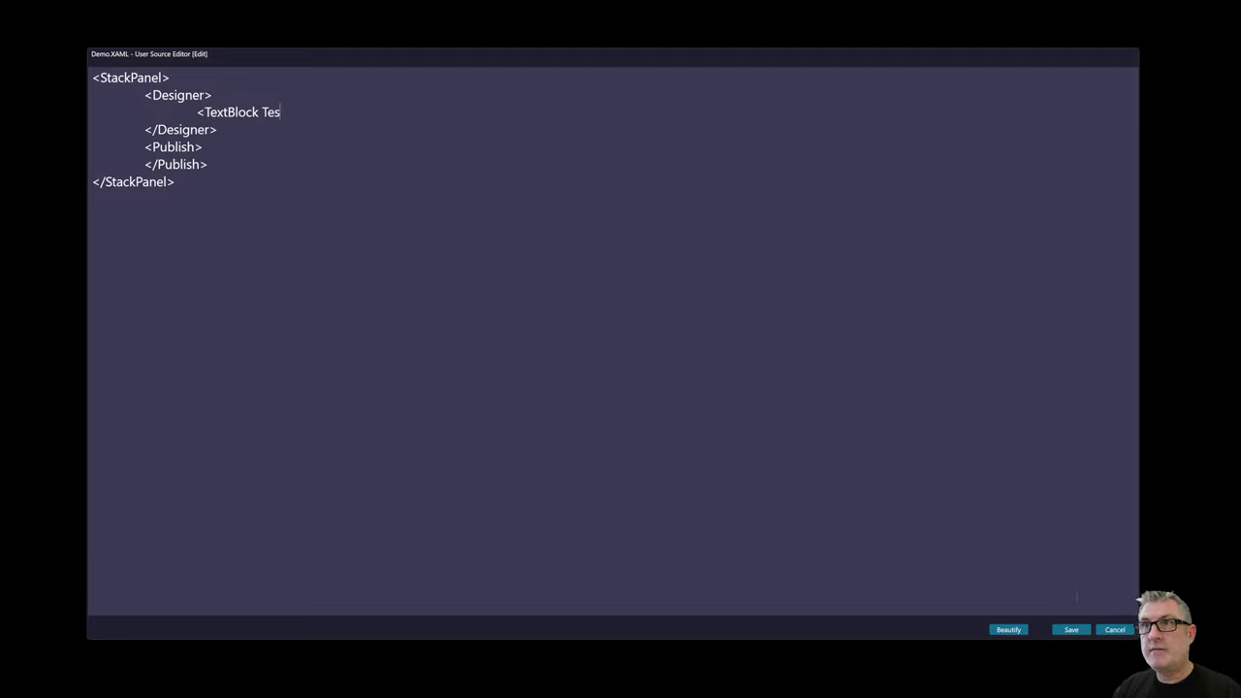
pyautogui.press('BackSpace')
pyautogui.write('xt="')
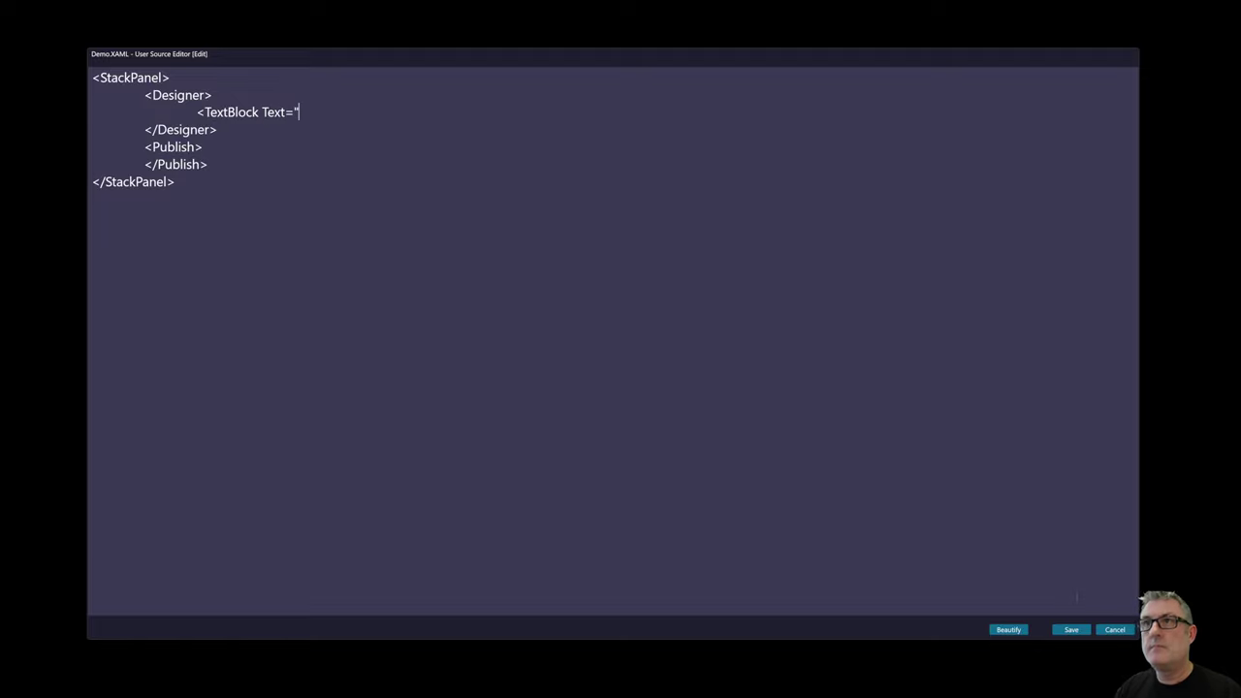
pyautogui.write('I am ')
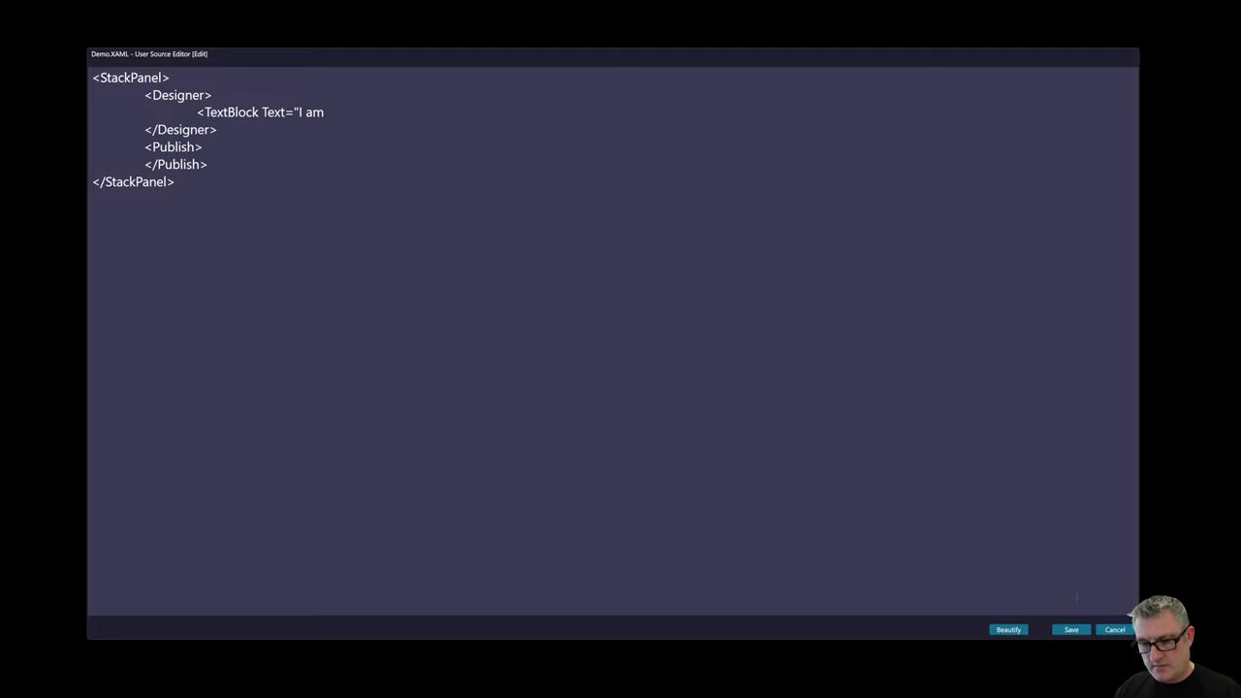
pyautogui.write('running i')
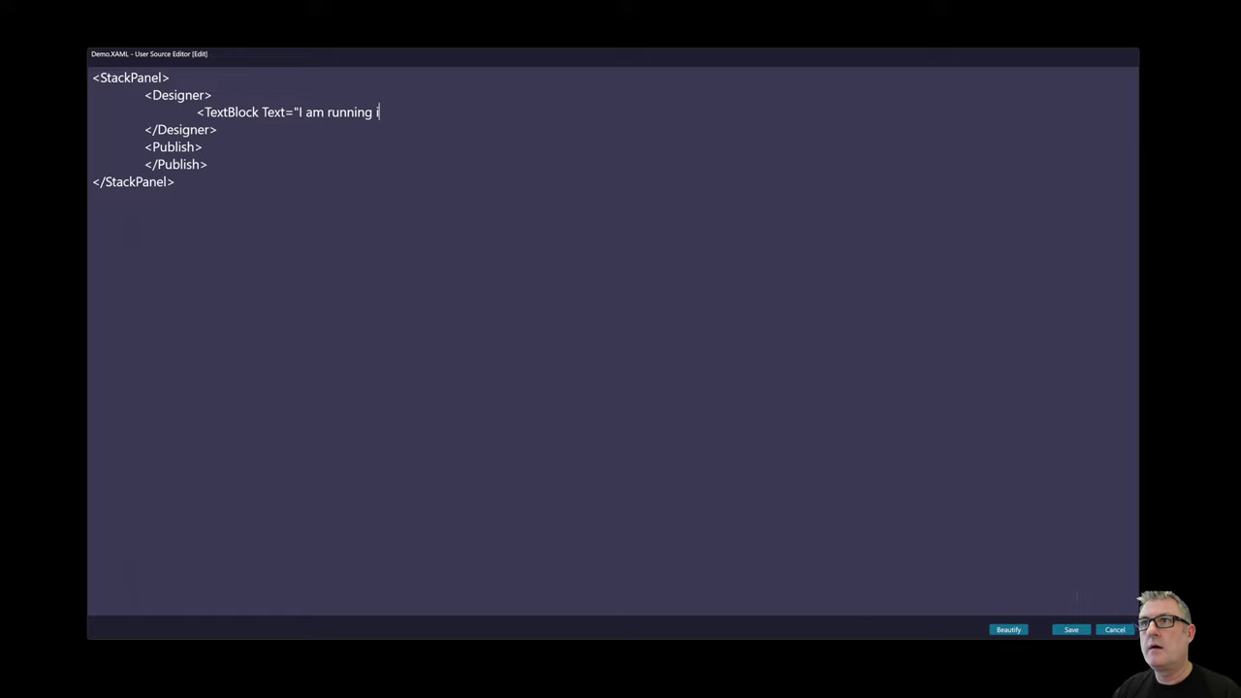
pyautogui.write('n CTC')
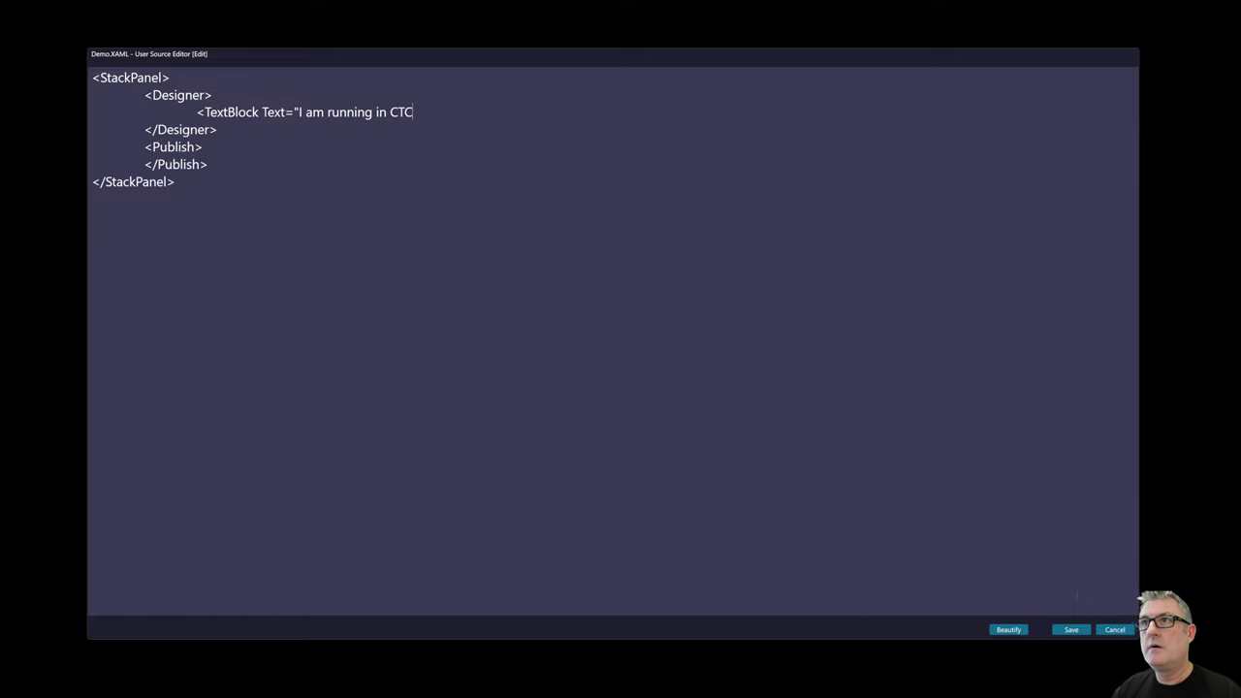
pyautogui.write('" FontSize')
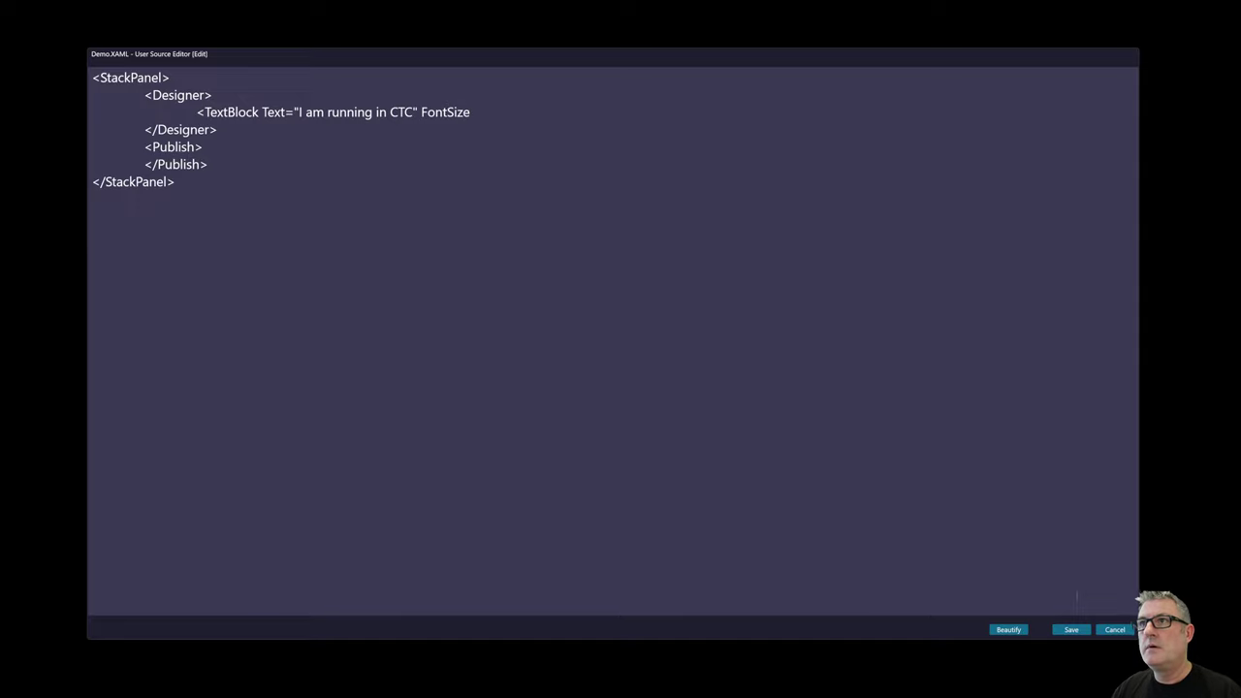
pyautogui.write('="20" Foregroundbd')
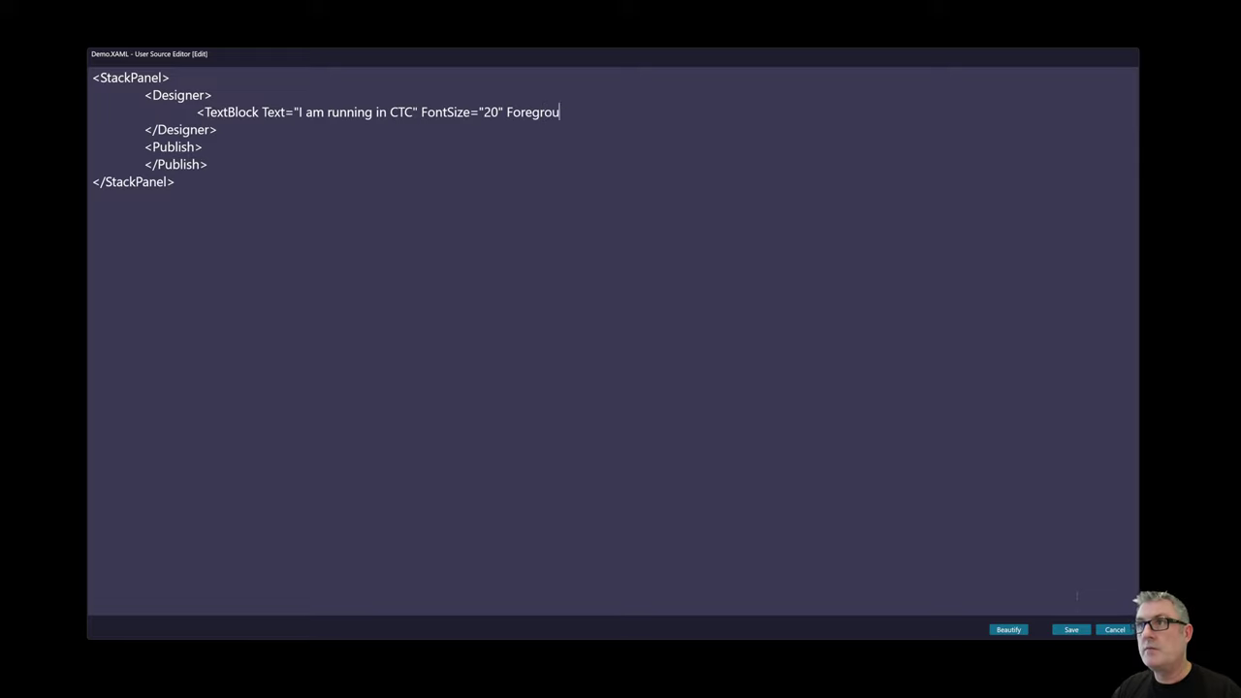
pyautogui.press('BackSpace')
pyautogui.press('BackSpace')
pyautogui.press('BackSpace')
pyautogui.press('BackSpace')
pyautogui.press('BackSpace')
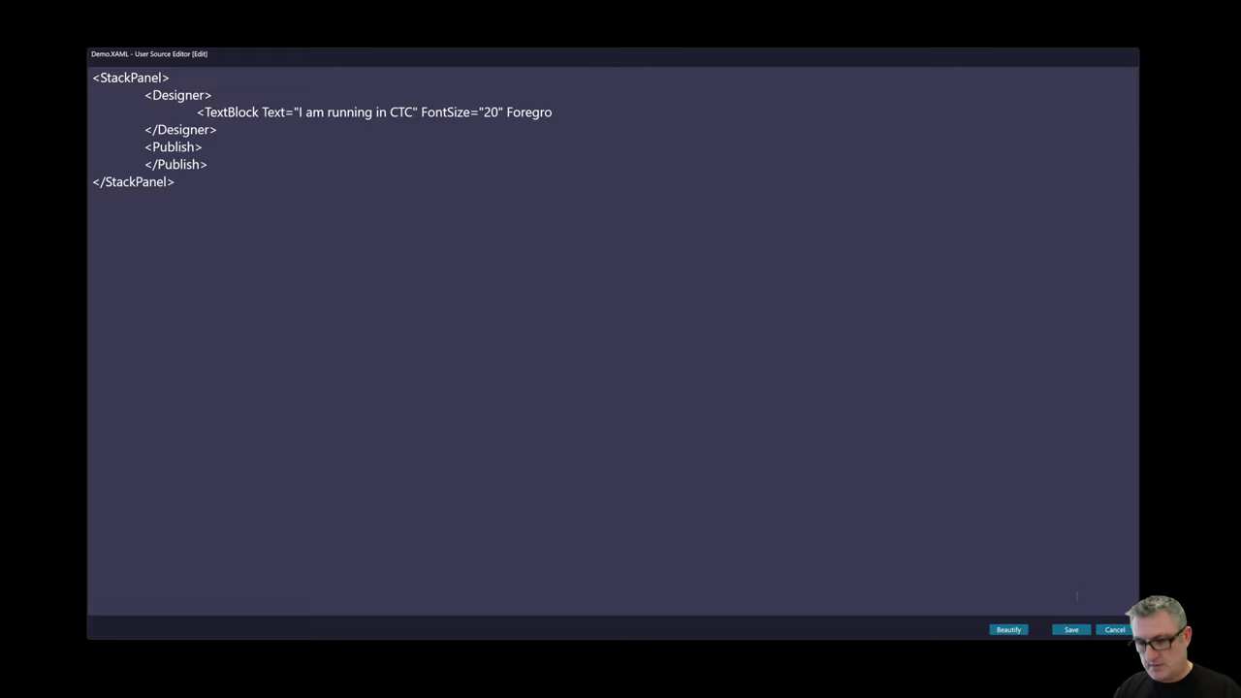
pyautogui.write('und="White')
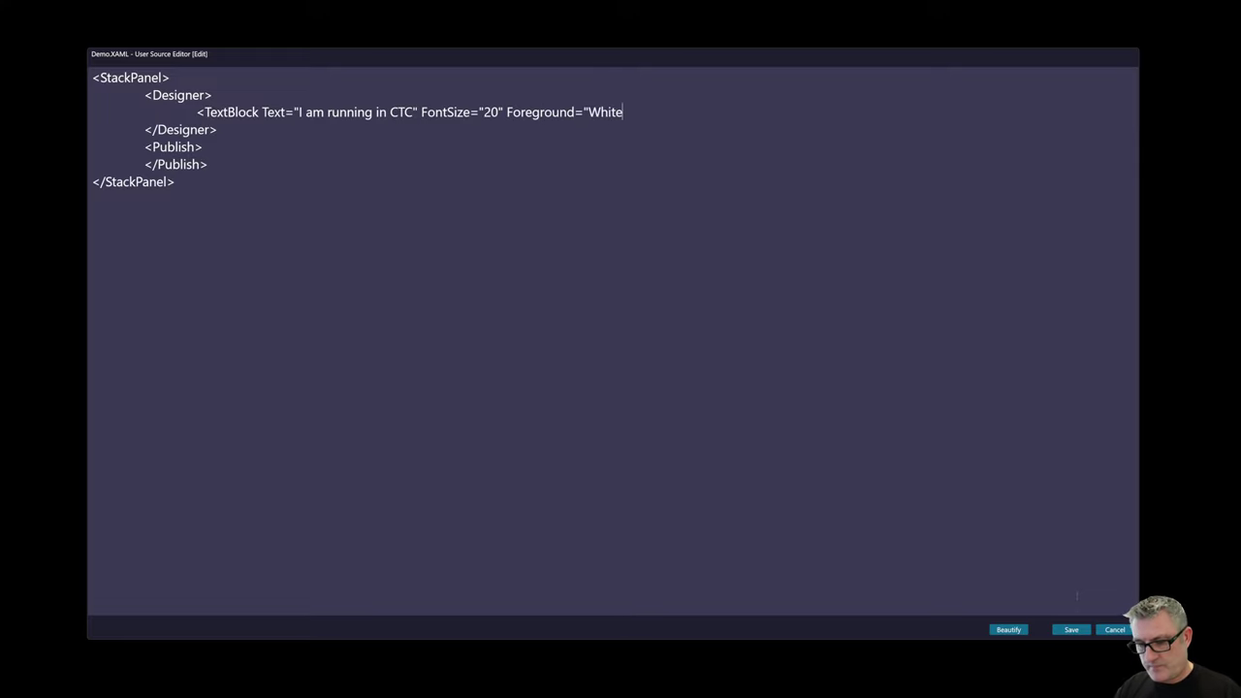
pyautogui.write('"/>')
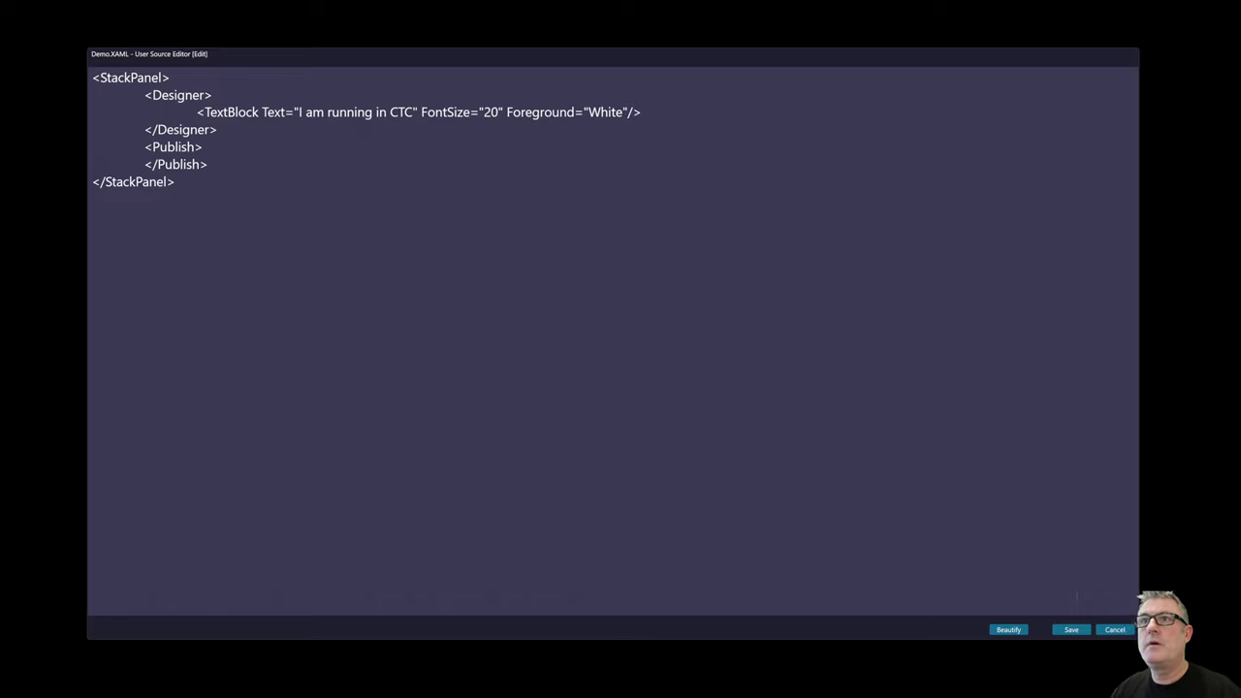
# Duplicate the TextBlock, change its text to "And so am I", and select both lines.
pyautogui.hotkey('shift', 'Home')
pyautogui.hotkey('ctrl', 'c')
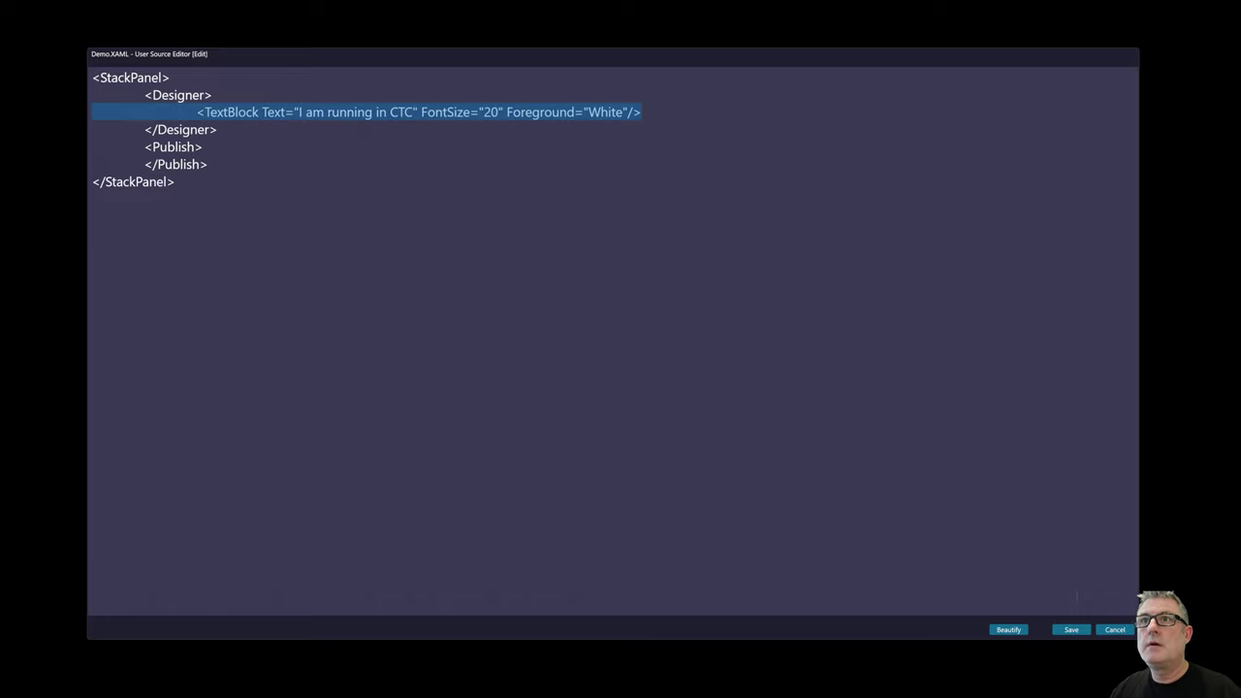
pyautogui.press('End')
pyautogui.press('Return')
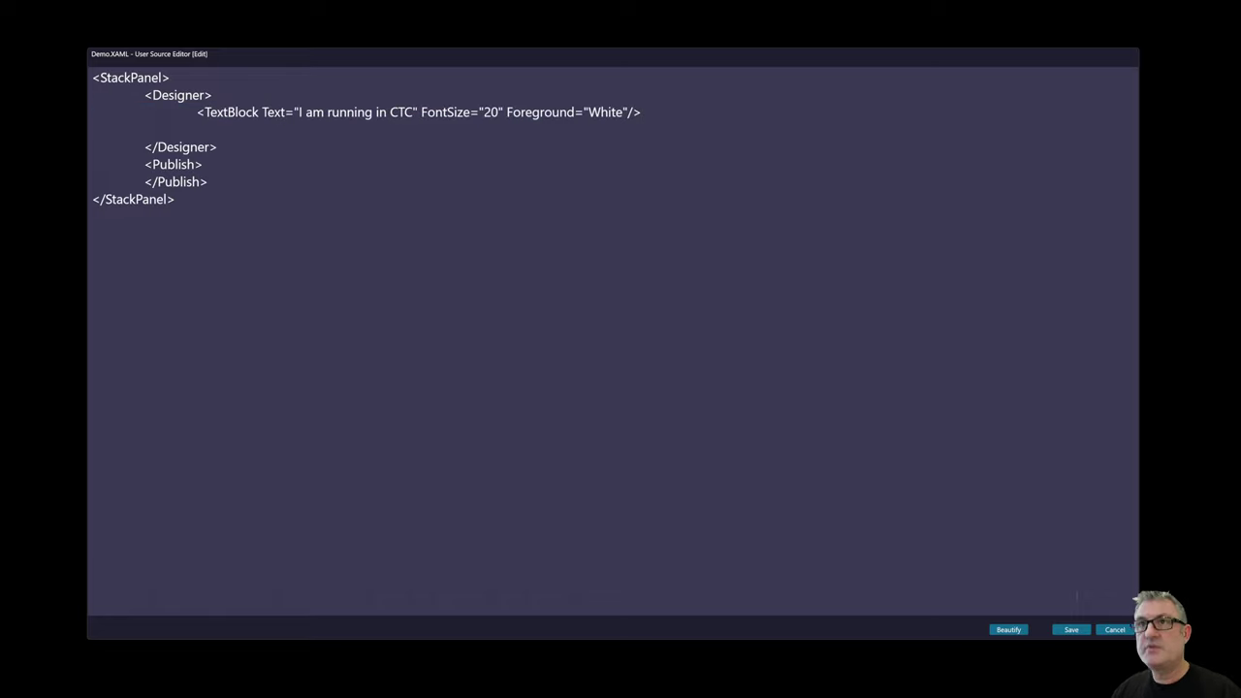
pyautogui.hotkey('ctrl', 'v')
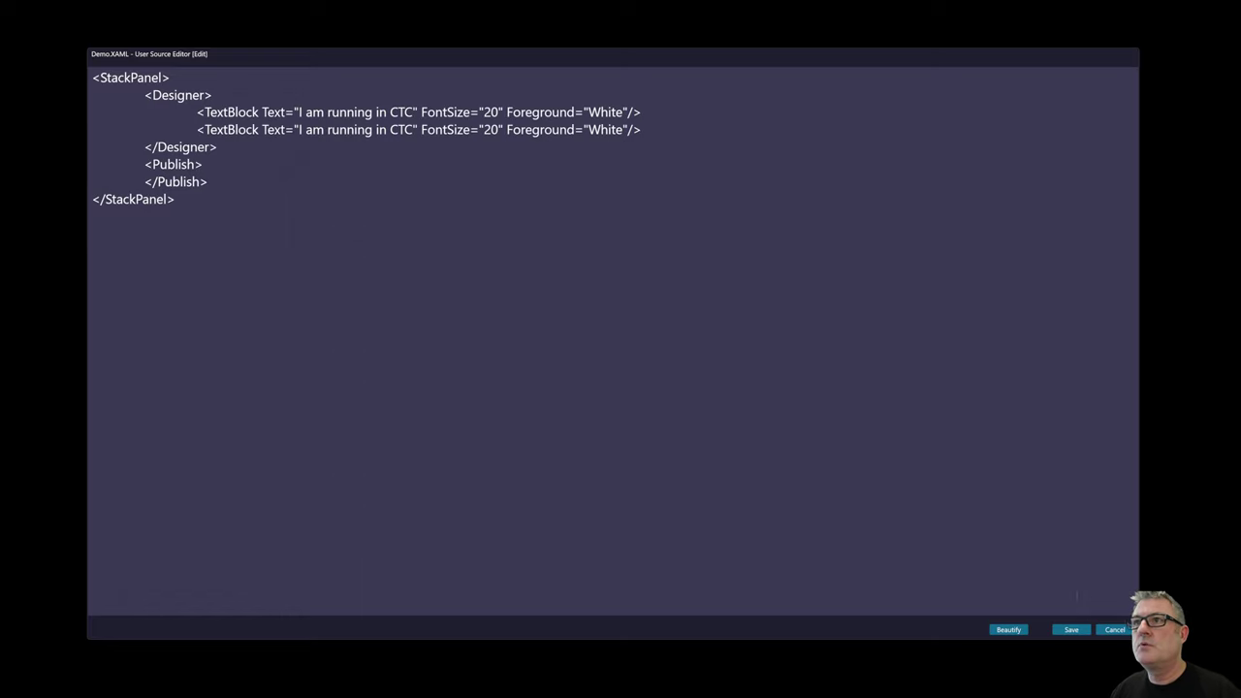
pyautogui.doubleClick(401, 129)
pyautogui.moveTo(401, 129); pyautogui.dragTo(304, 128)
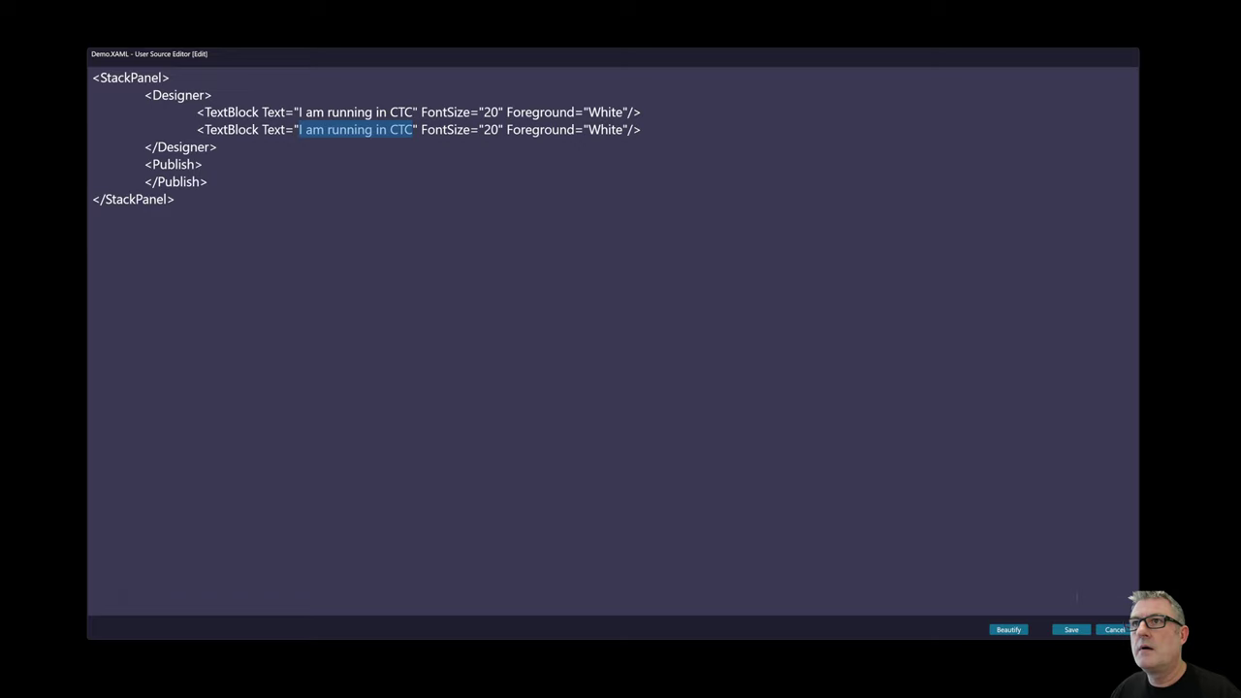
pyautogui.write('And so a')
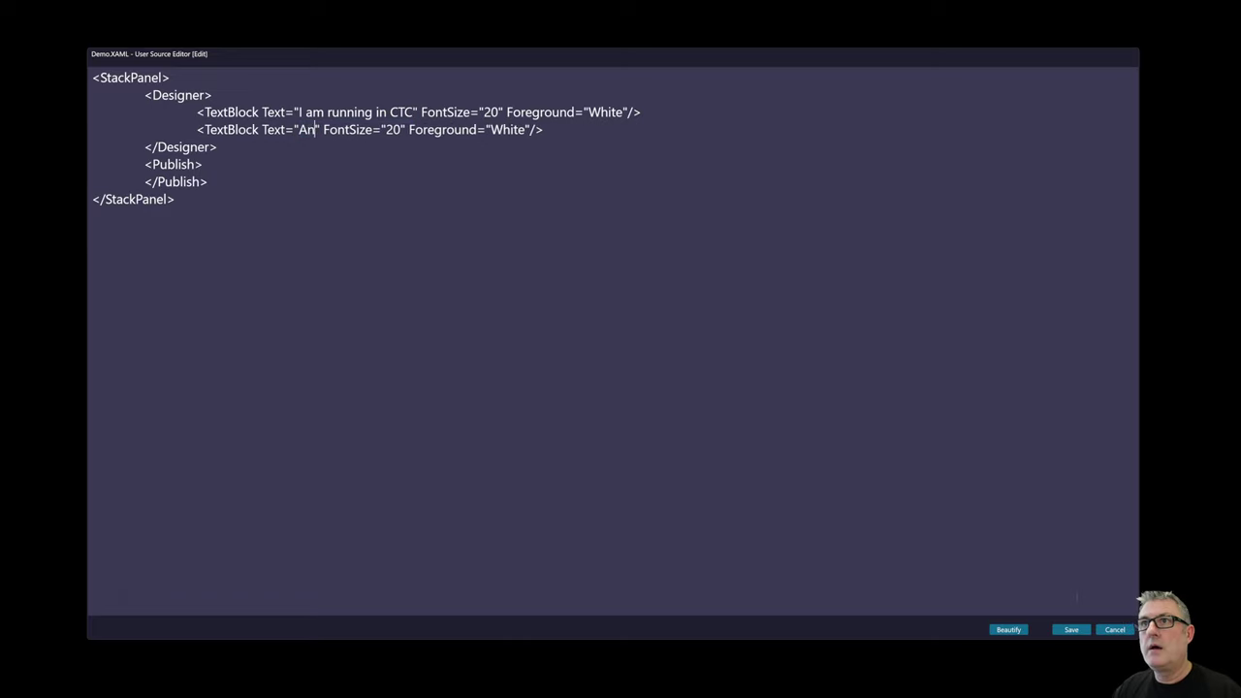
pyautogui.write('m I')
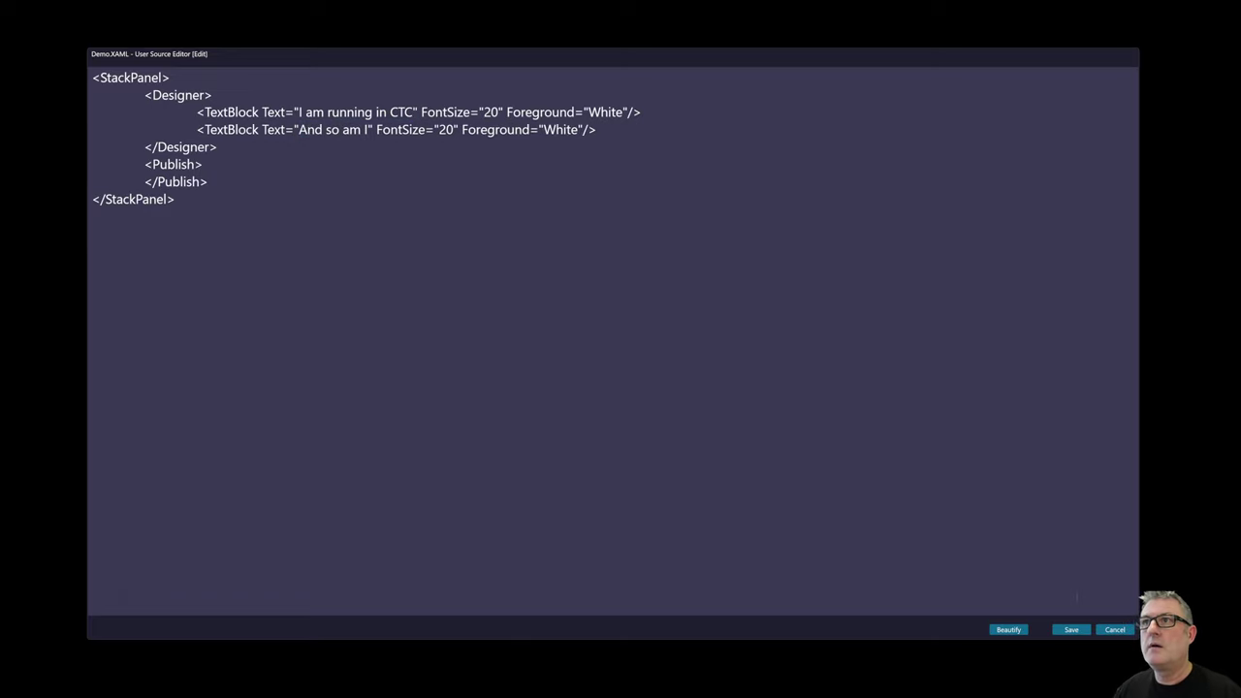
pyautogui.moveTo(595, 129); pyautogui.dragTo(56, 114)
pyautogui.hotkey('ctrl', 'c')
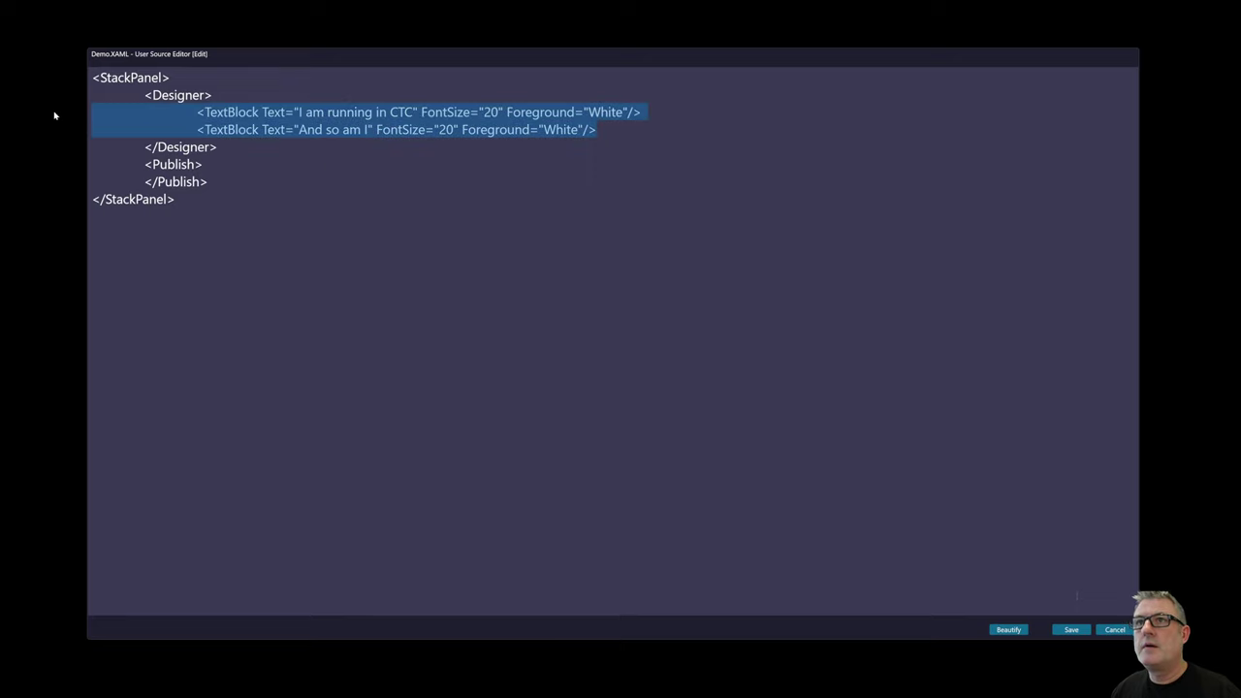
# Paste both TextBlocks under Publish, retexting them "I am running in BigBox" and "Me Too!!".
pyautogui.click(203, 164)
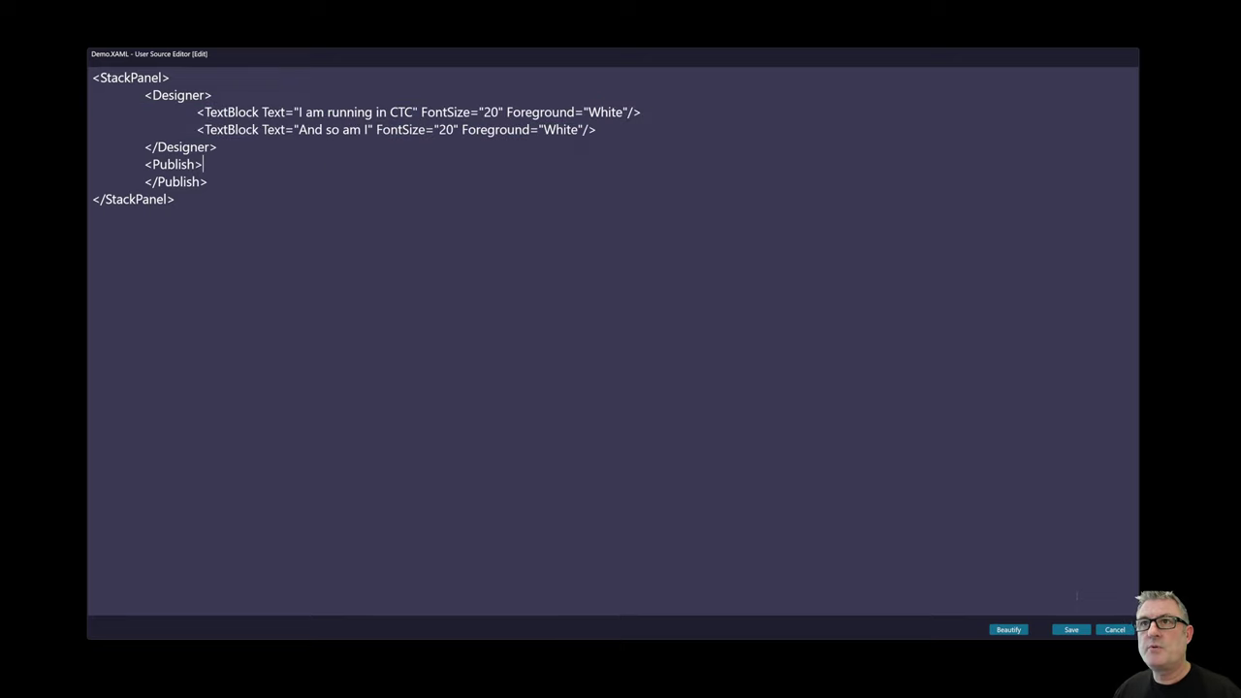
pyautogui.press('Return')
pyautogui.hotkey('ctrl', 'v')
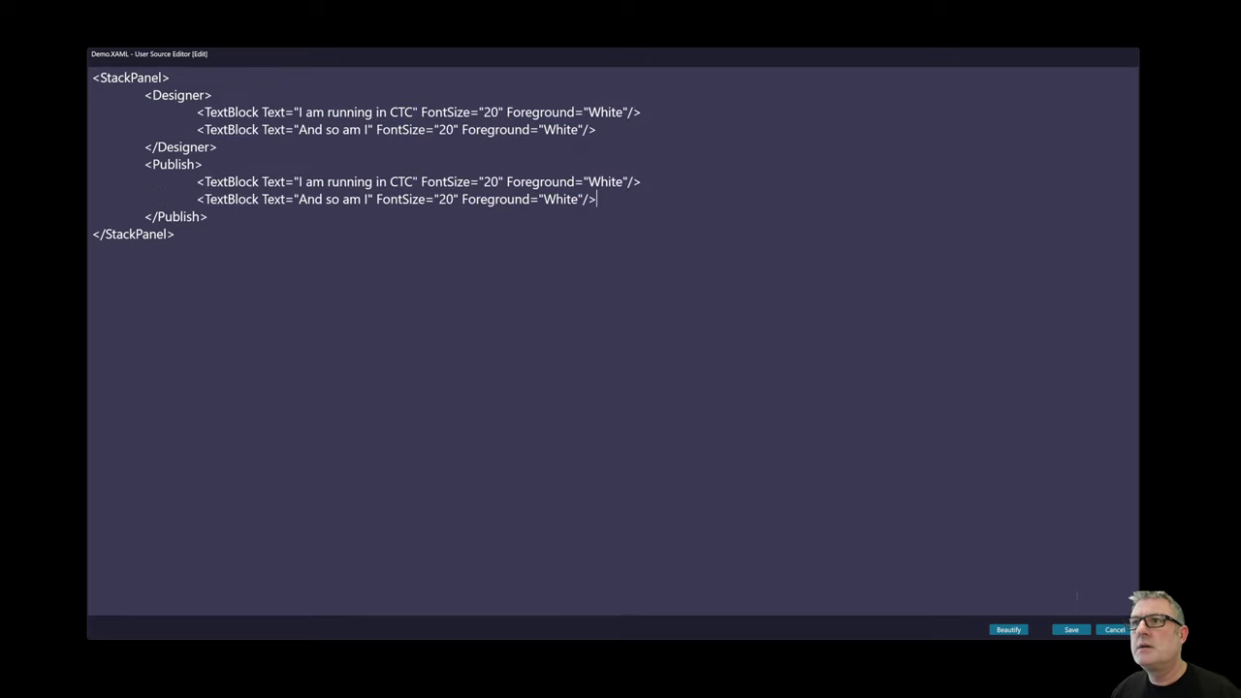
pyautogui.moveTo(413, 182); pyautogui.dragTo(393, 190)
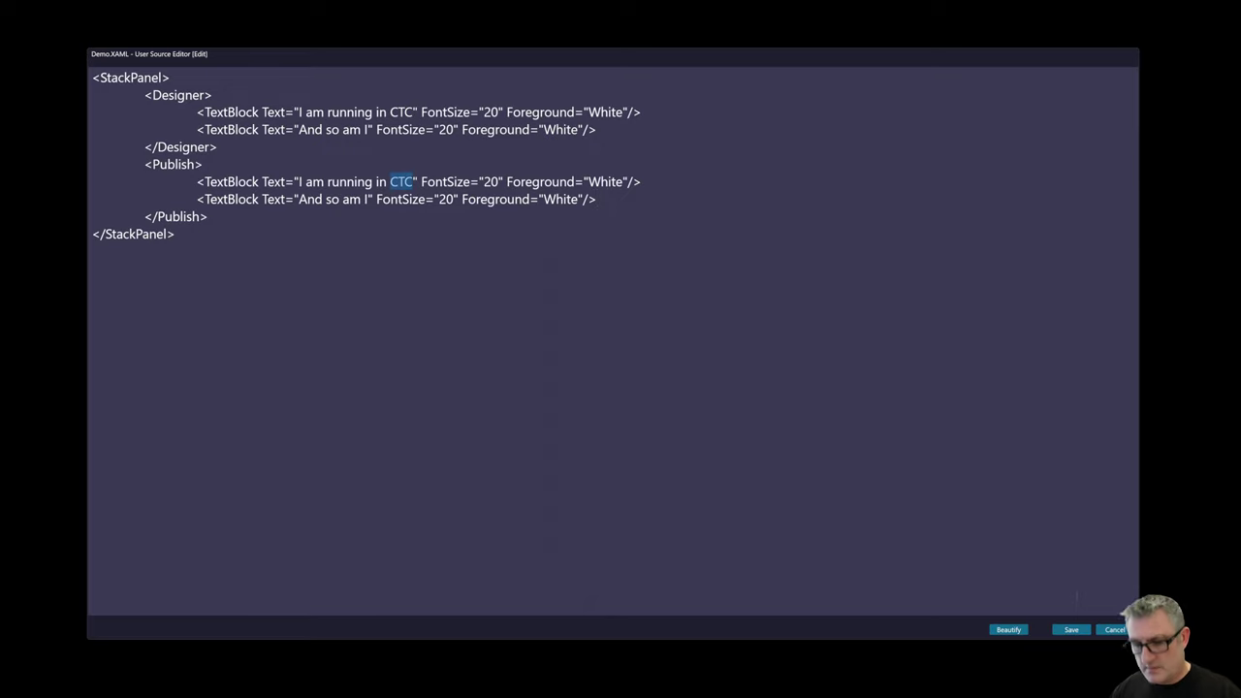
pyautogui.write('BigBox')
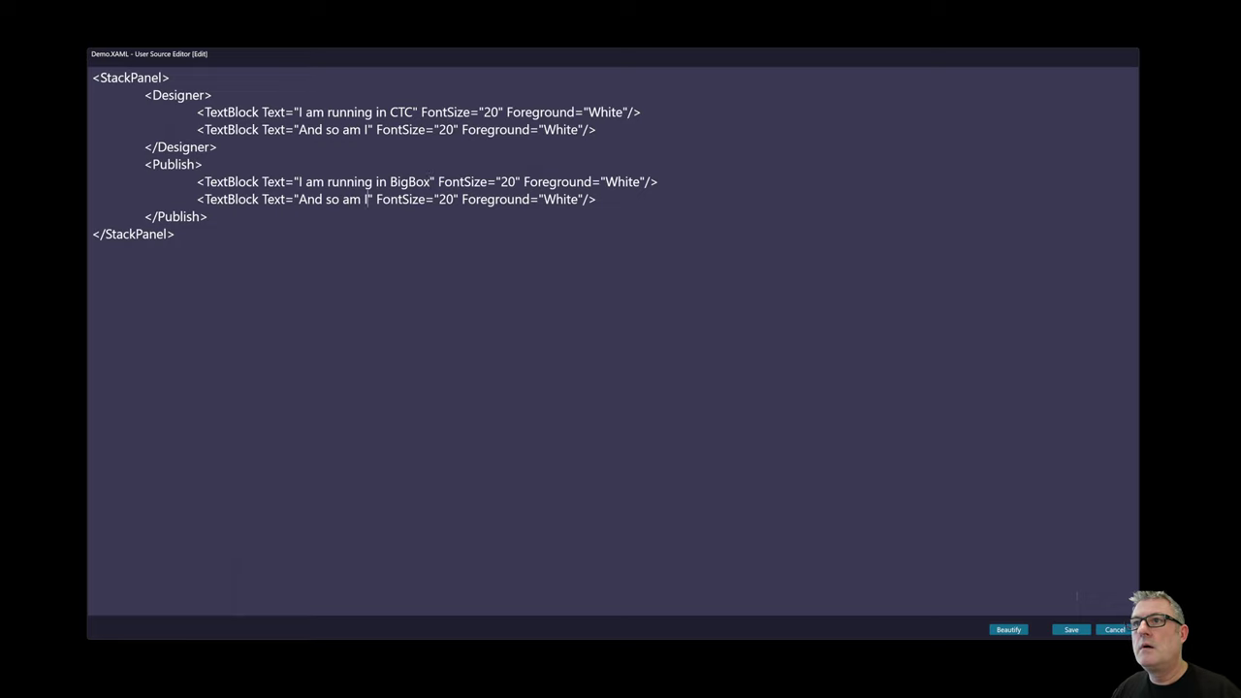
pyautogui.moveTo(366, 199); pyautogui.dragTo(298, 200)
pyautogui.write('Me Too')
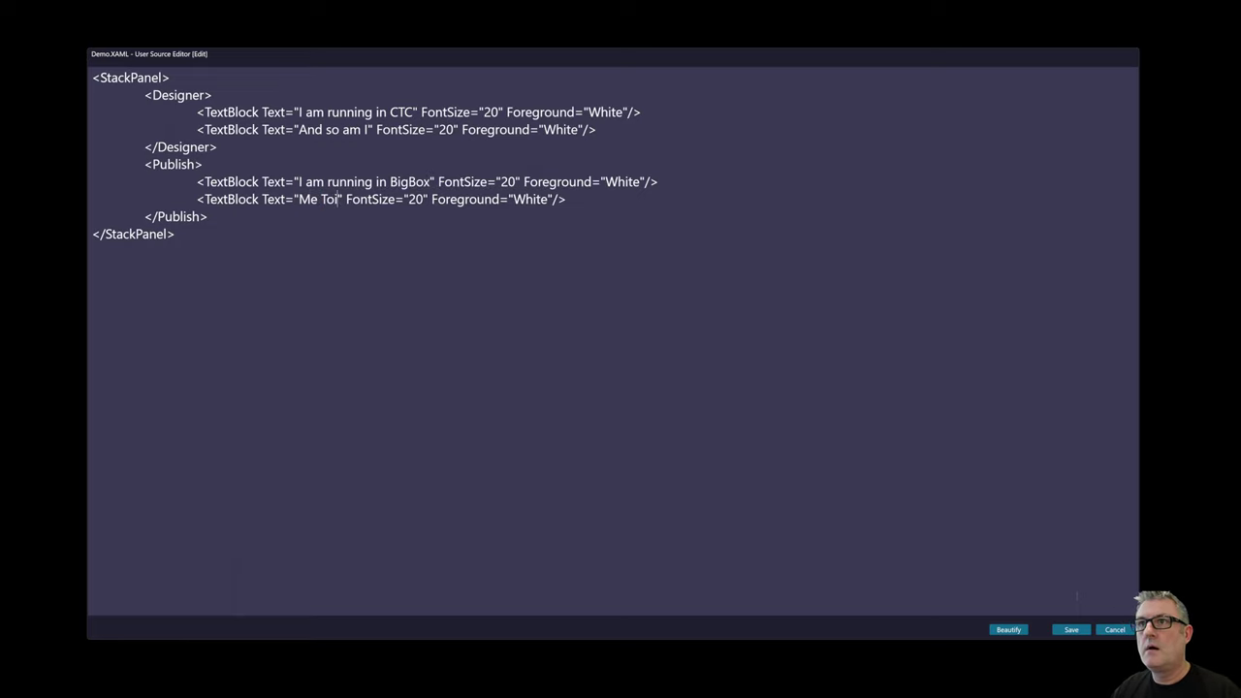
pyautogui.write('!!')
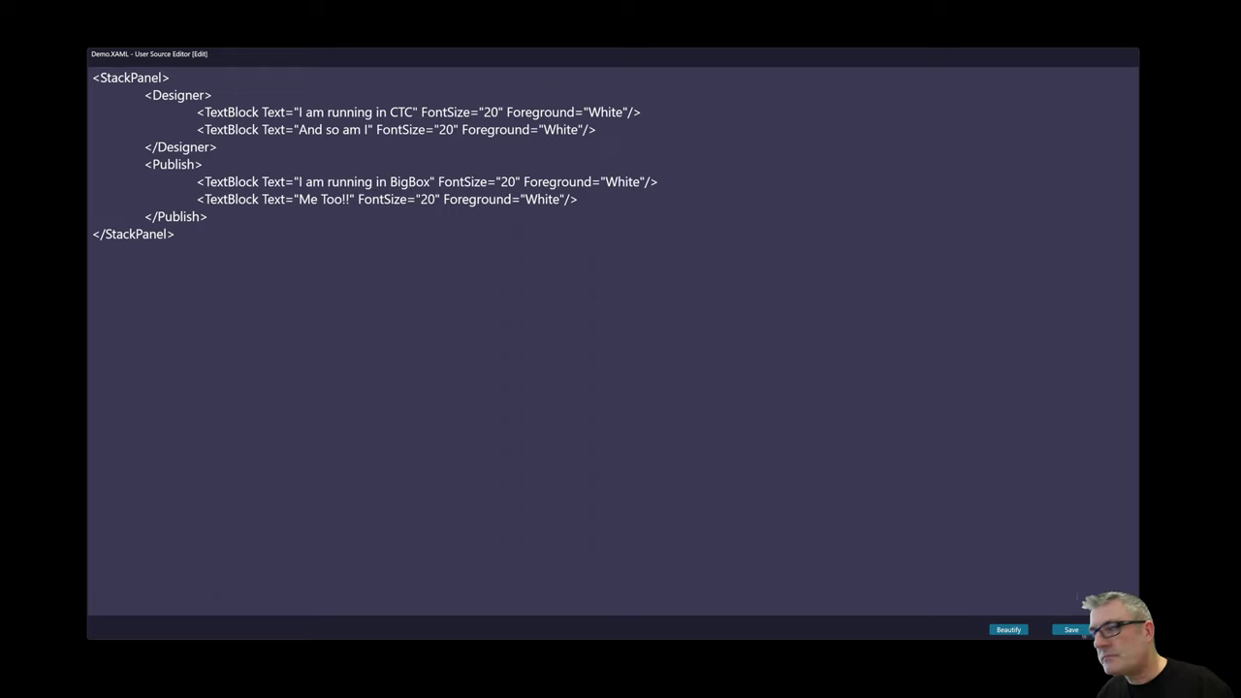
pyautogui.hotkey('ctrl', '+')
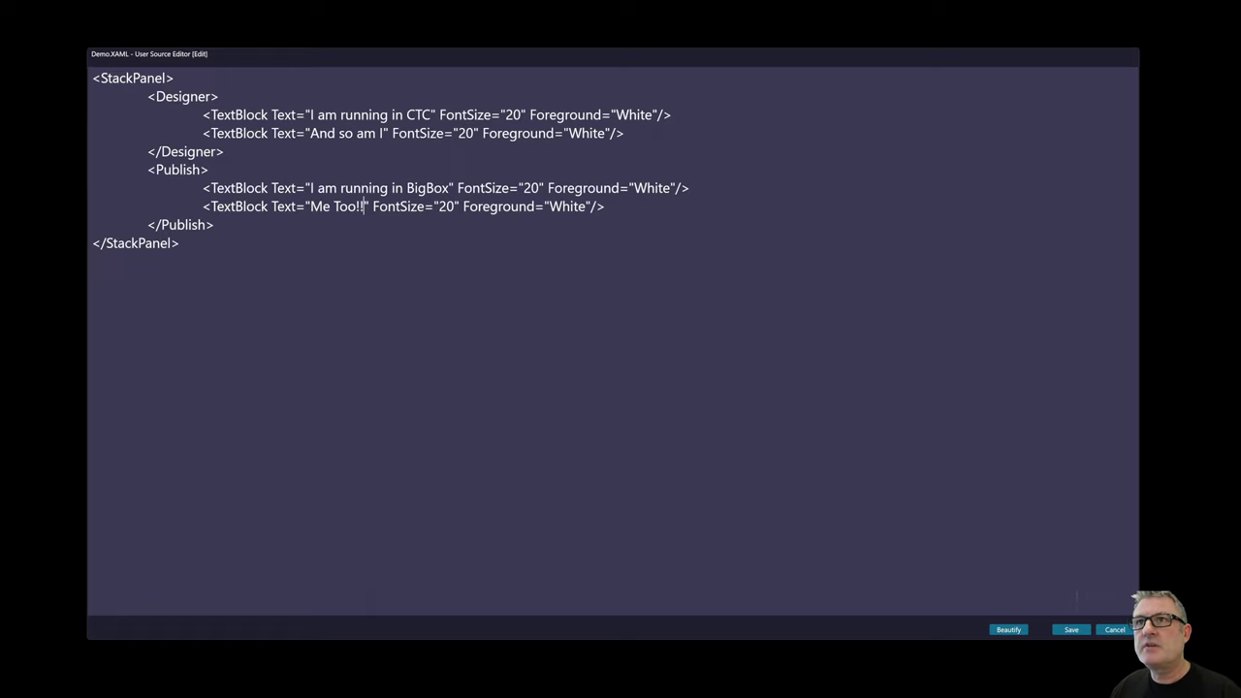
pyautogui.moveTo(202, 114); pyautogui.dragTo(624, 133)
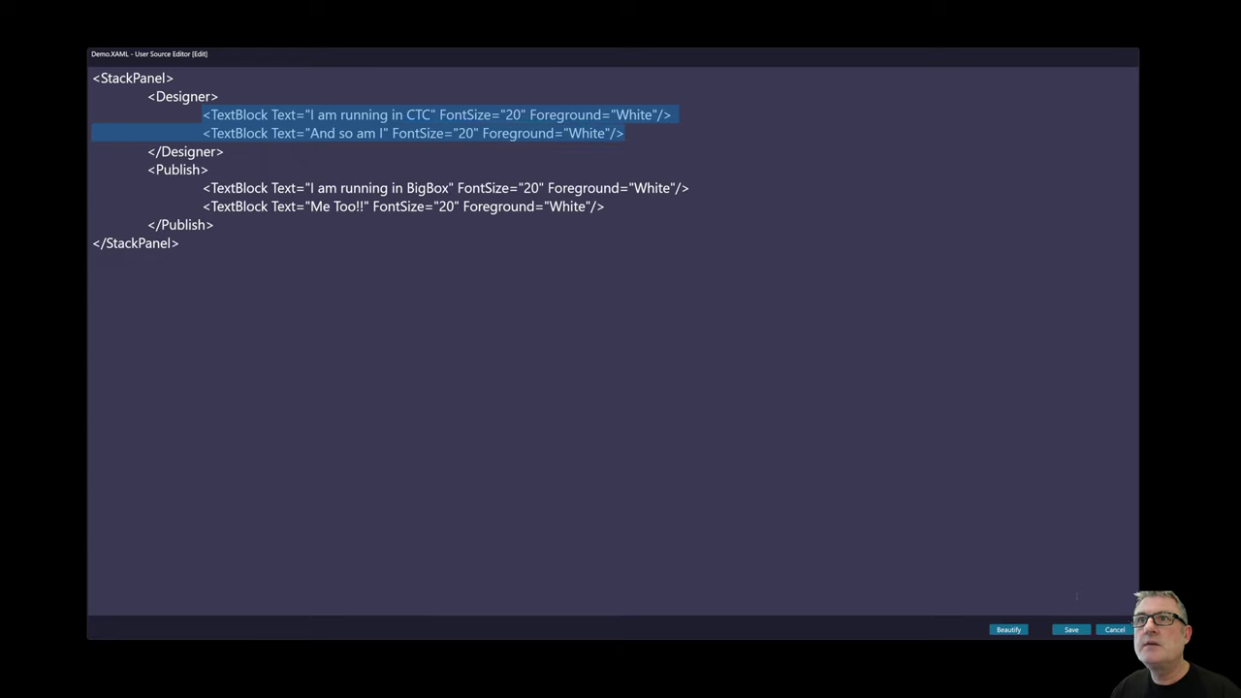
pyautogui.moveTo(180, 170); pyautogui.dragTo(214, 225)
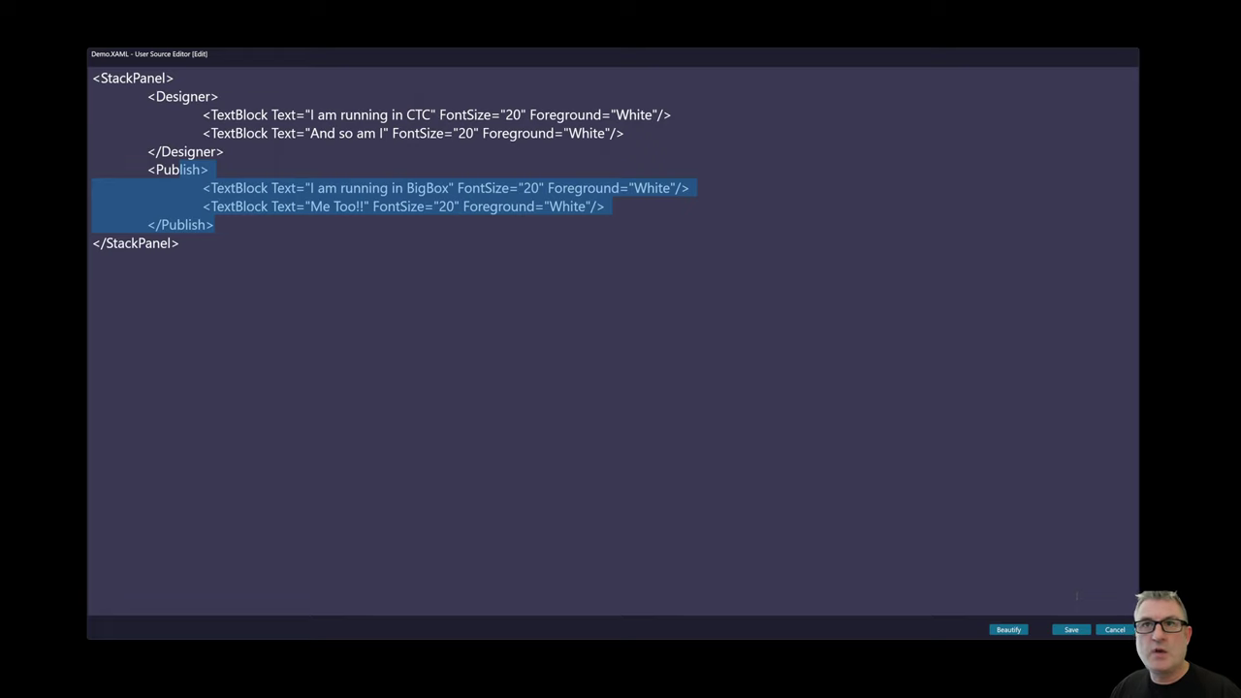
pyautogui.click(180, 242)
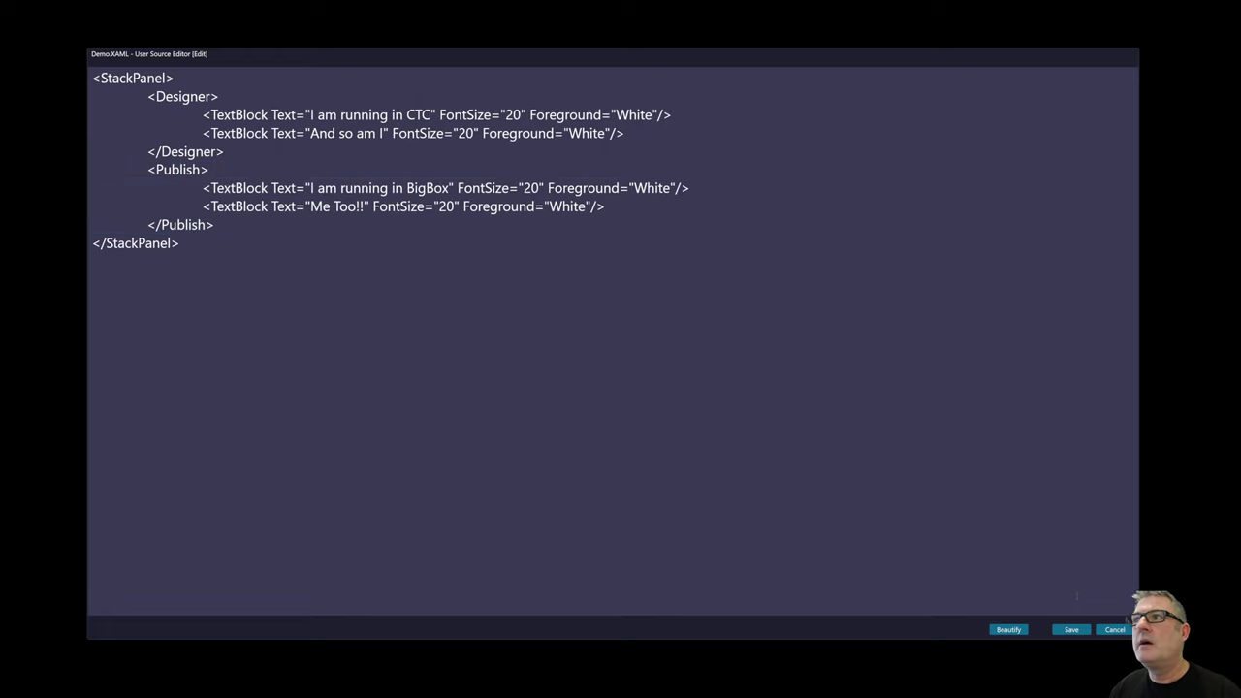
pyautogui.moveTo(672, 115); pyautogui.dragTo(202, 114)
pyautogui.hotkey('ctrl', 'c')
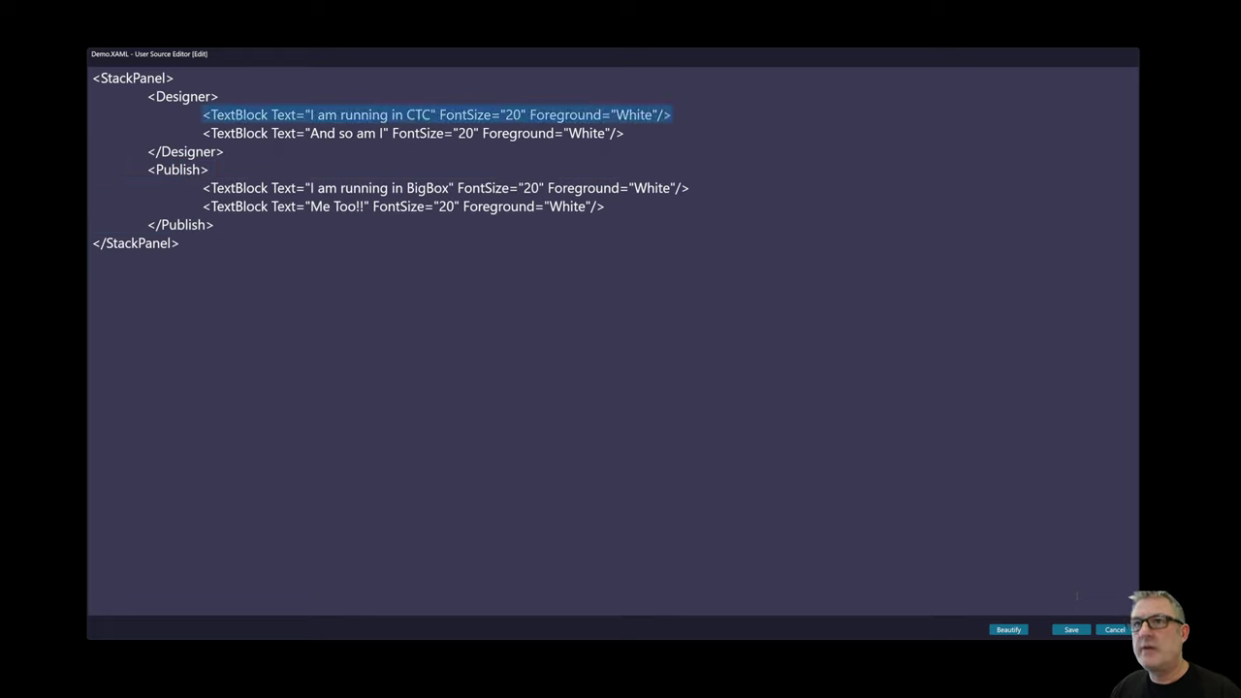
# Add an indented TextBlock under StackPanel reading "I can run in CTC and BigBox".
pyautogui.click(175, 77)
pyautogui.press('Return')
pyautogui.hotkey('ctrl', 'v')
pyautogui.press('Tab')
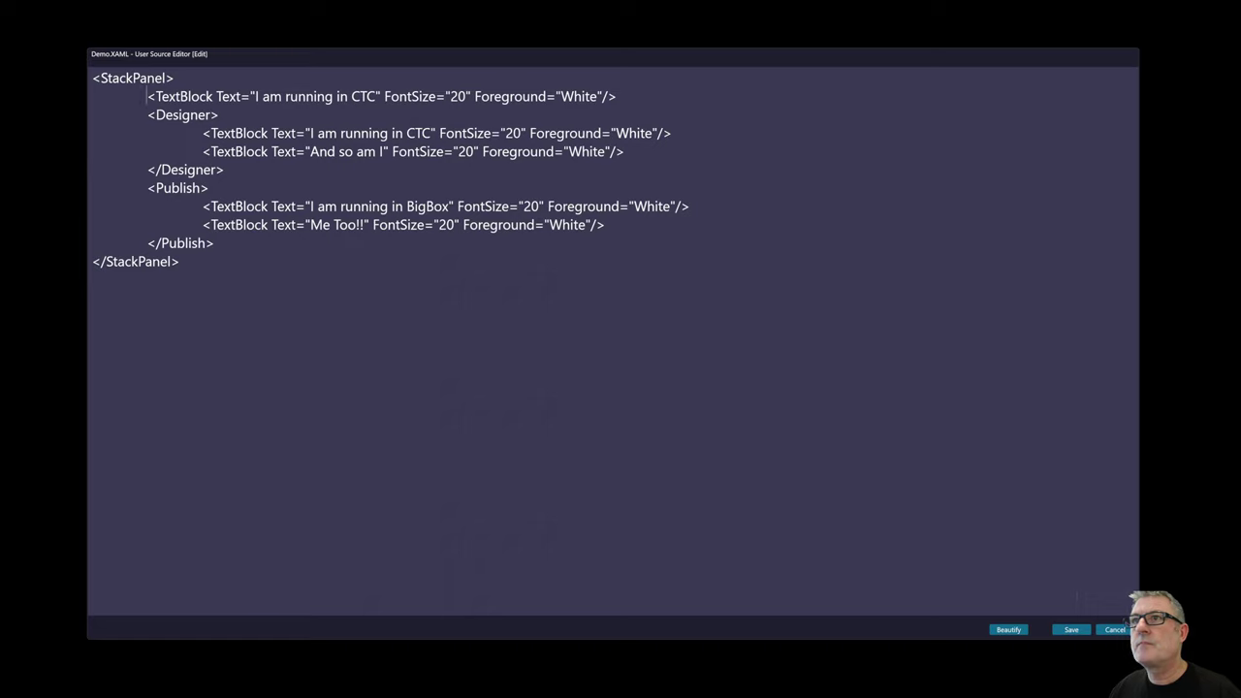
pyautogui.moveTo(376, 96); pyautogui.dragTo(351, 96)
pyautogui.write('both ')
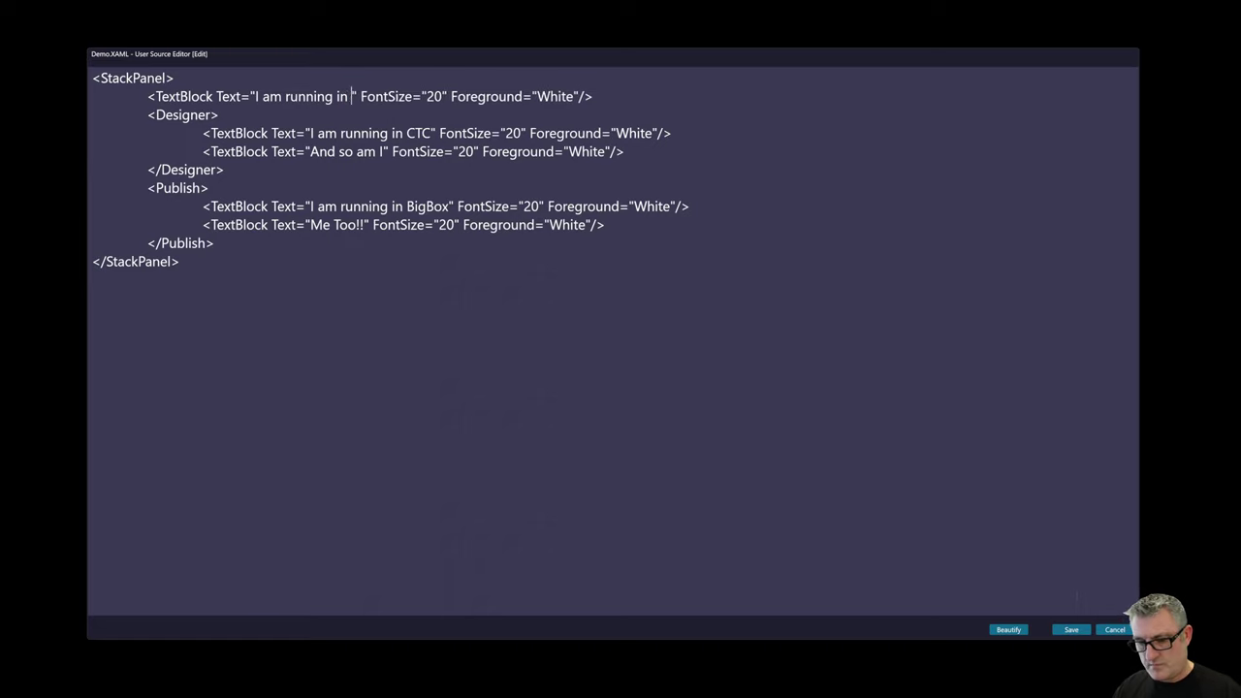
pyautogui.write('CTC and')
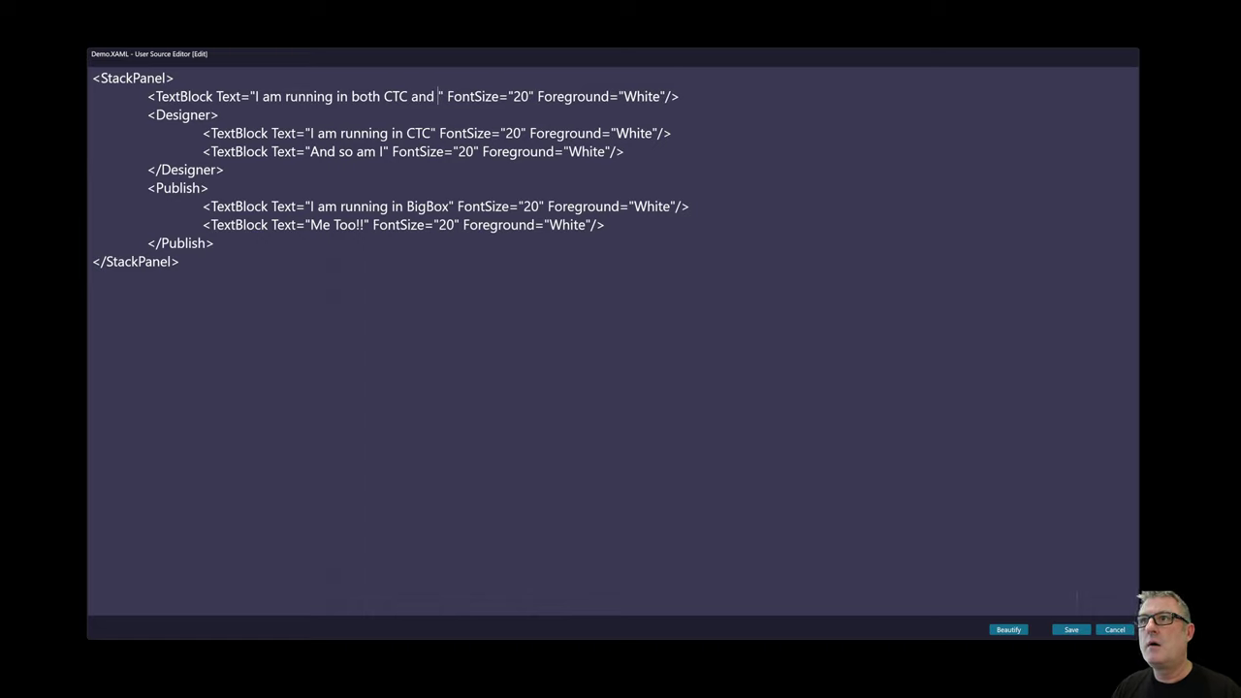
pyautogui.press('BackSpace')
pyautogui.press('BackSpace')
pyautogui.press('BackSpace')
pyautogui.press('BackSpace')
pyautogui.press('BackSpace')
pyautogui.press('BackSpace')
pyautogui.press('BackSpace')
pyautogui.press('BackSpace')
pyautogui.press('BackSpace')
pyautogui.press('BackSpace')
pyautogui.press('BackSpace')
pyautogui.press('BackSpace')
pyautogui.press('BackSpace')
pyautogui.press('BackSpace')
pyautogui.press('BackSpace')
pyautogui.press('BackSpace')
pyautogui.press('BackSpace')
pyautogui.press('BackSpace')
pyautogui.press('BackSpace')
pyautogui.press('BackSpace')
pyautogui.press('BackSpace')
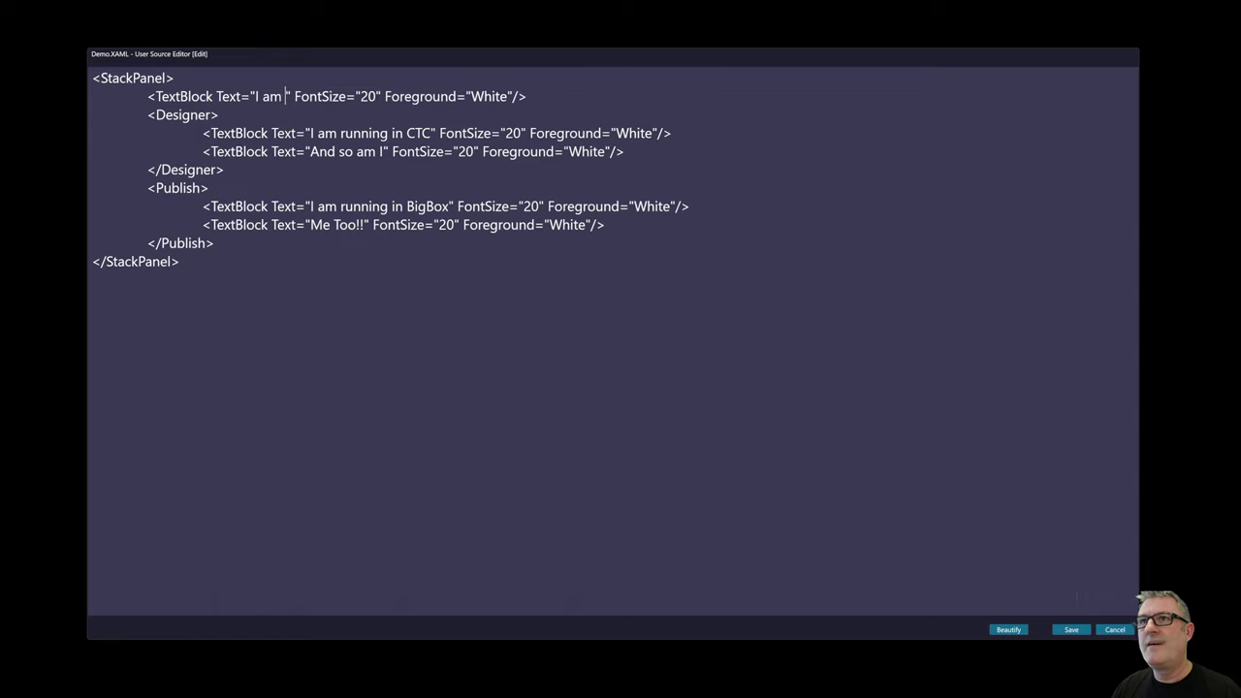
pyautogui.write('can run in C')
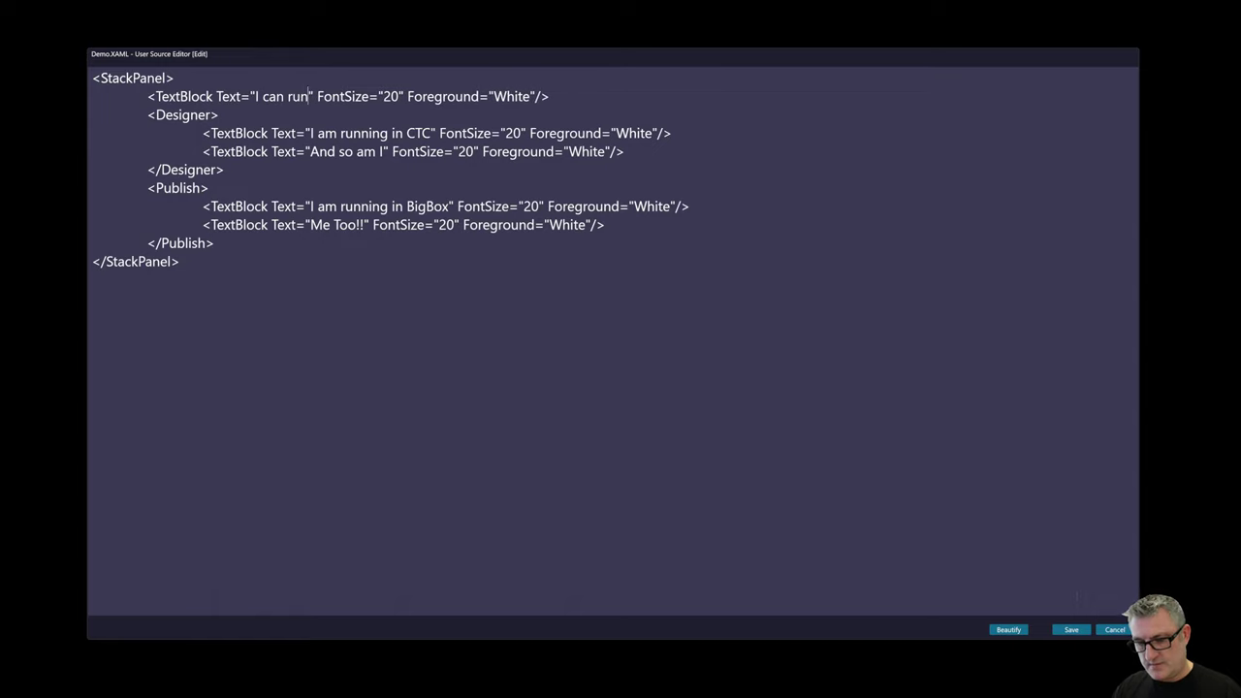
pyautogui.write('TC and Big')
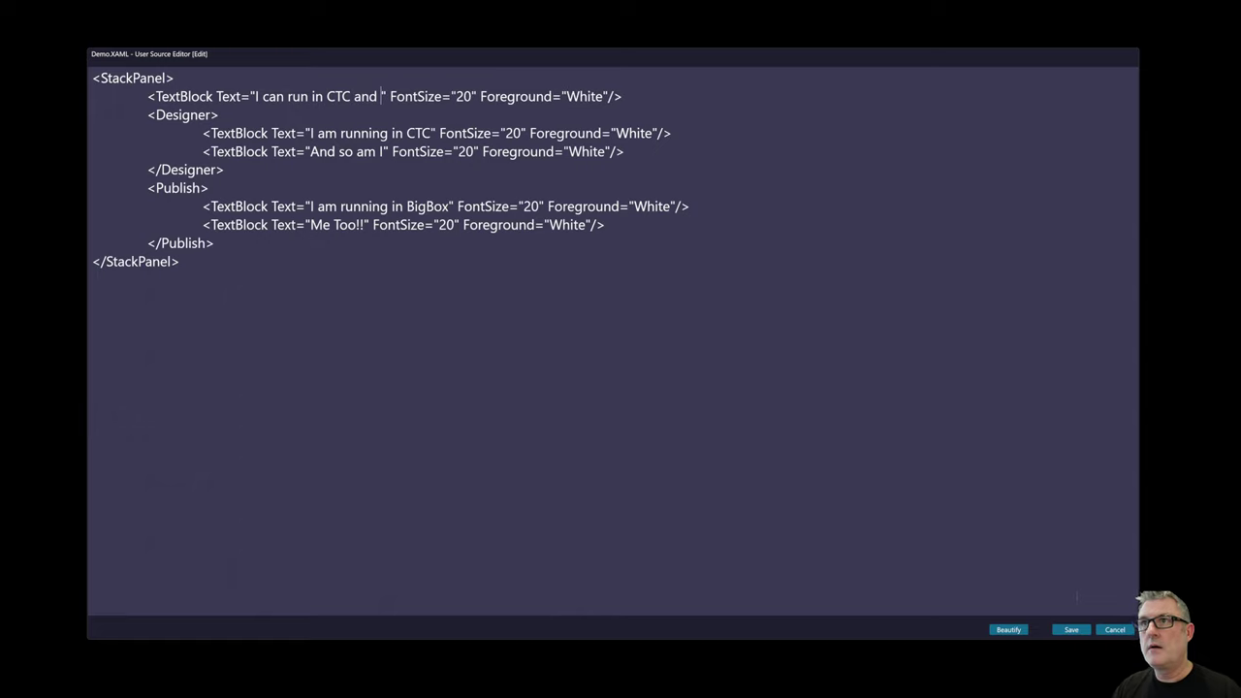
pyautogui.write('Boxx')
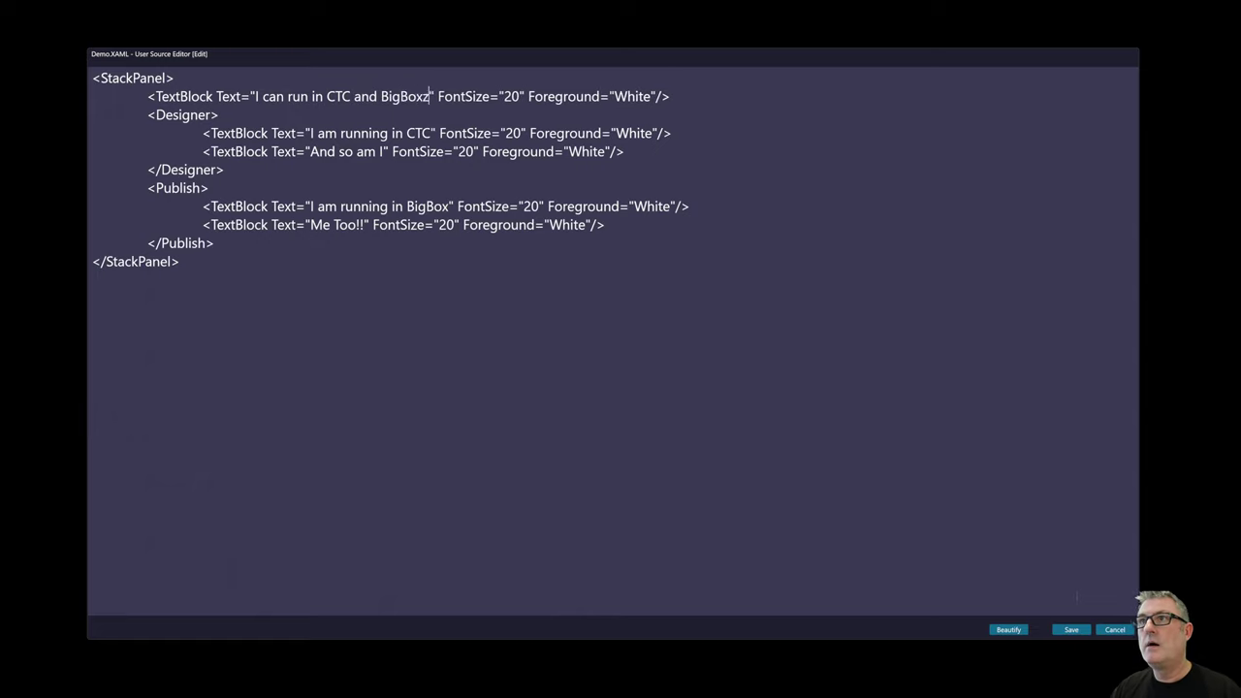
pyautogui.press('BackSpace')
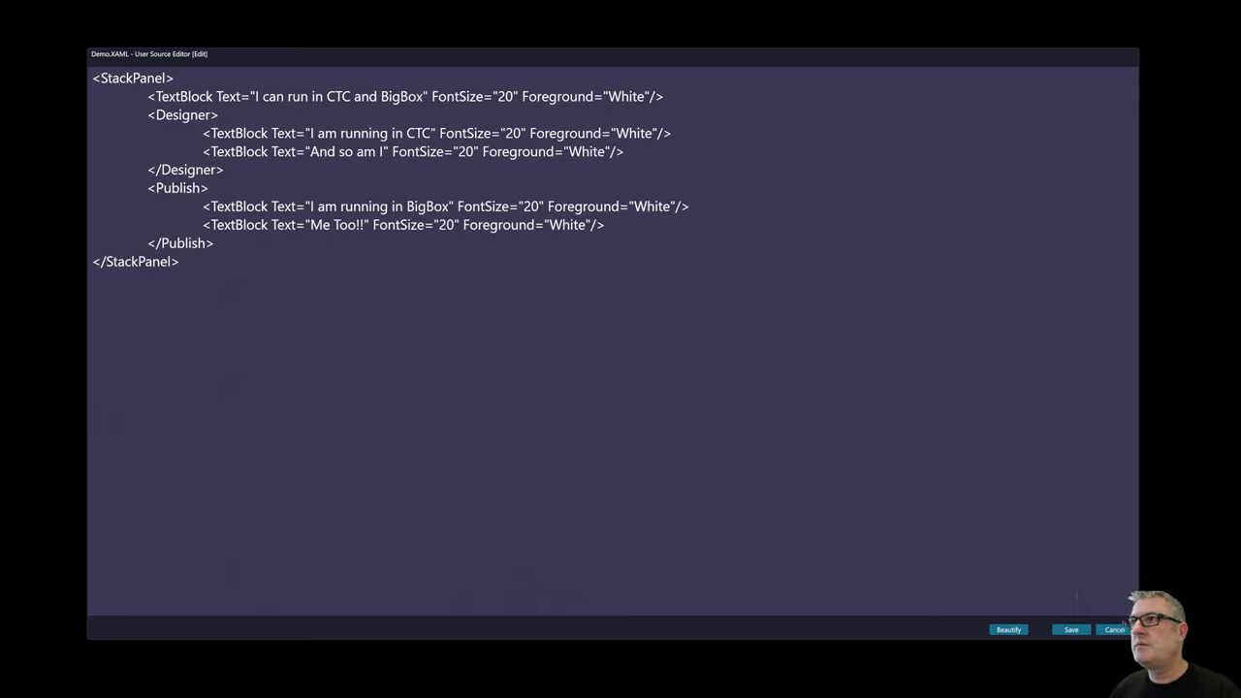
# Highlight the shared, Designer and Publish TextBlocks in turn, then save the source.
pyautogui.moveTo(663, 96); pyautogui.dragTo(147, 96)
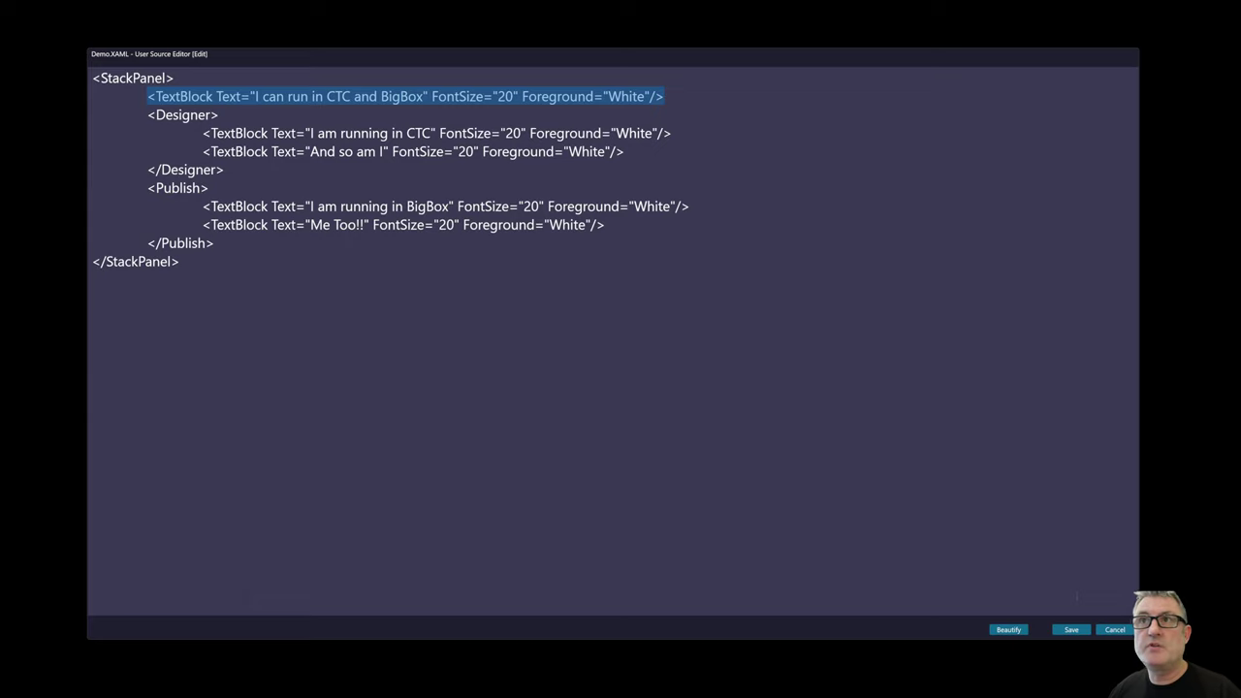
pyautogui.moveTo(174, 78); pyautogui.dragTo(81, 79)
pyautogui.moveTo(663, 96); pyautogui.dragTo(61, 88)
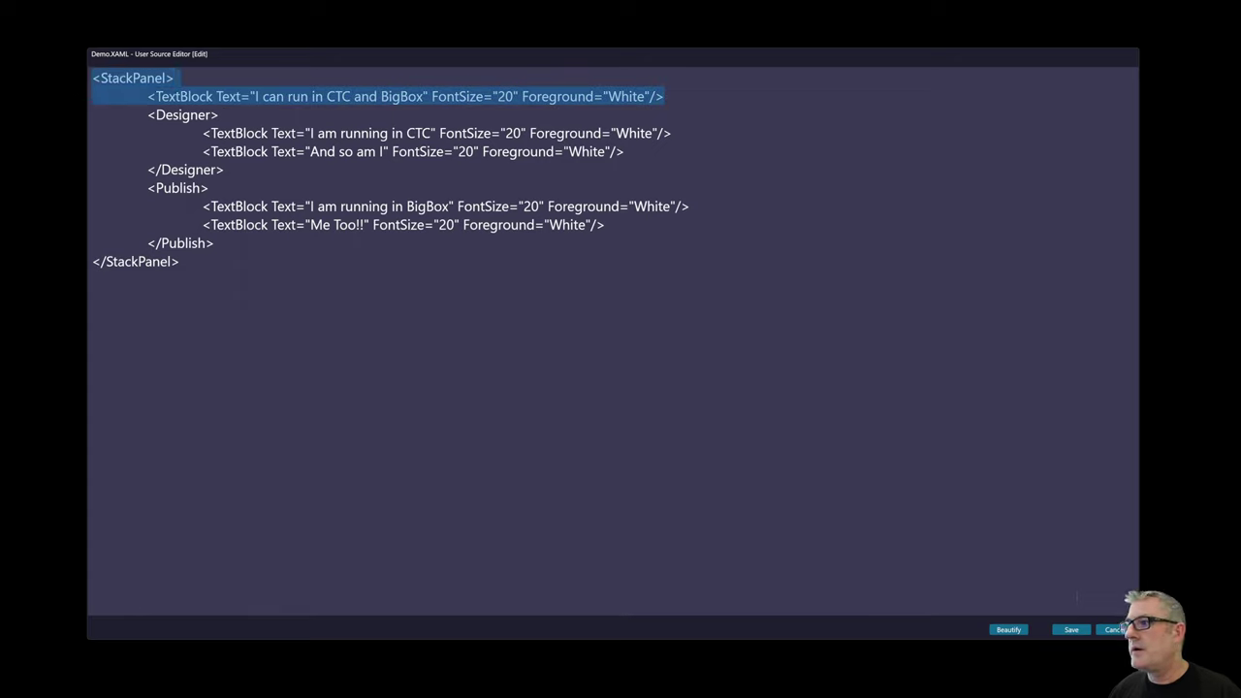
pyautogui.click(267, 133)
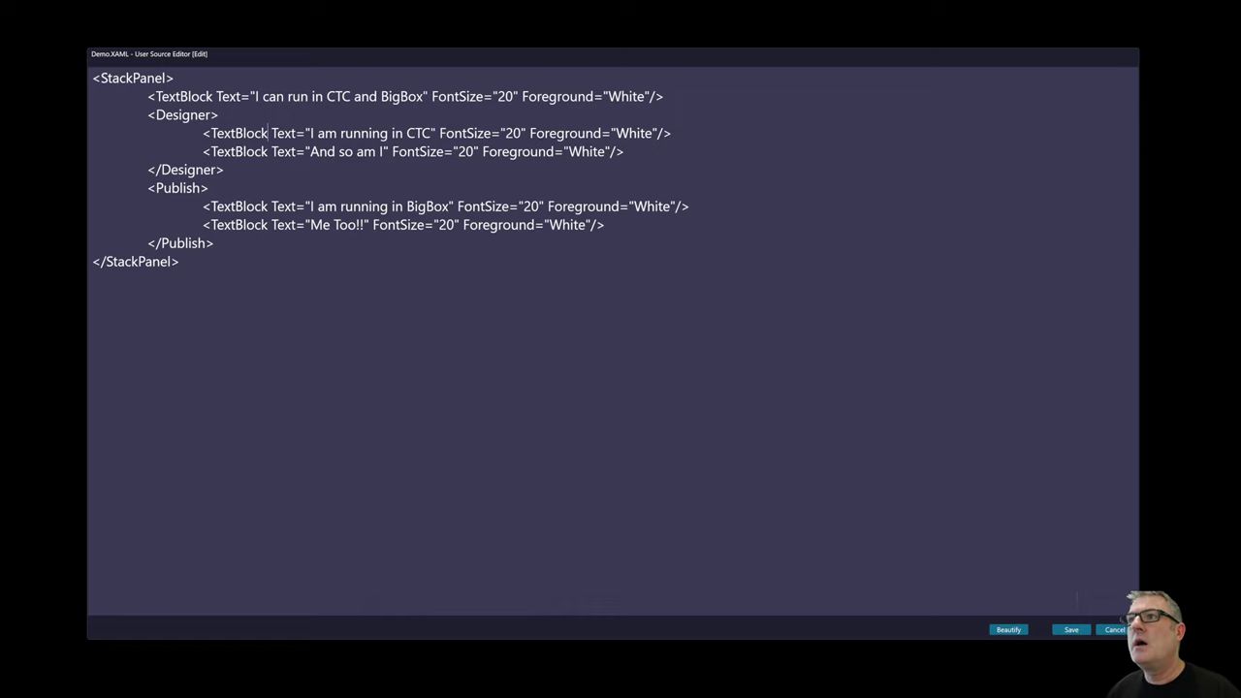
pyautogui.moveTo(626, 151); pyautogui.dragTo(71, 133)
pyautogui.moveTo(201, 188); pyautogui.dragTo(214, 243)
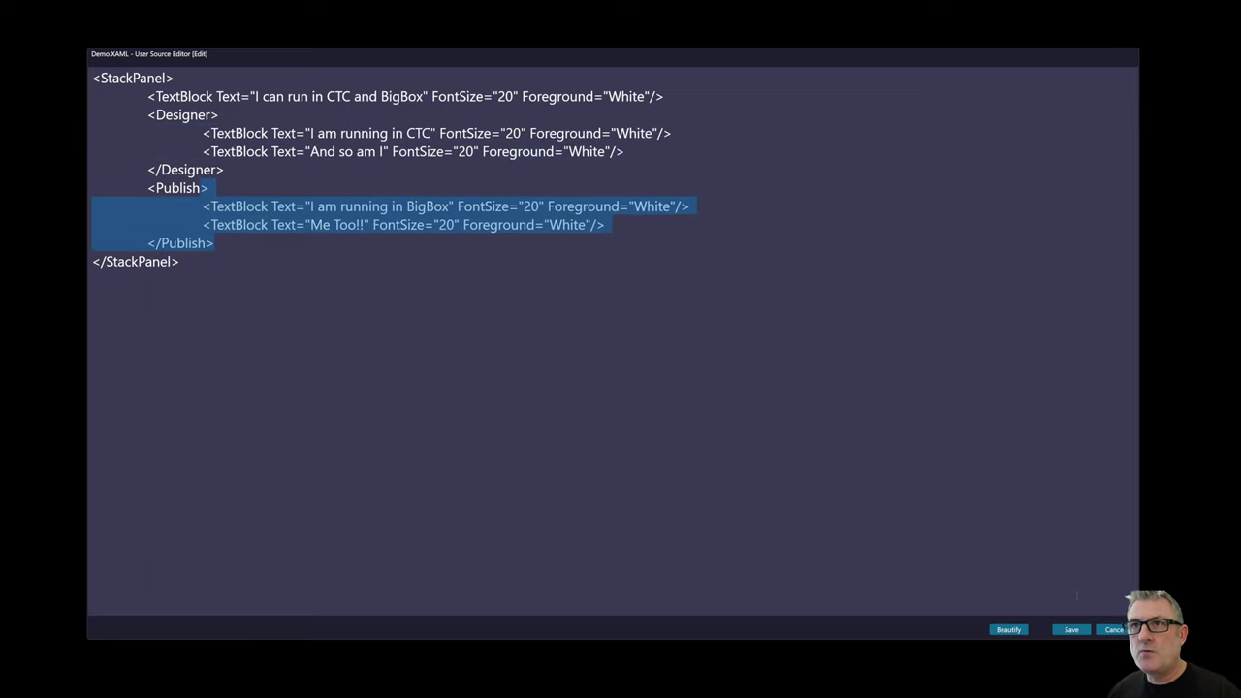
pyautogui.click(214, 243)
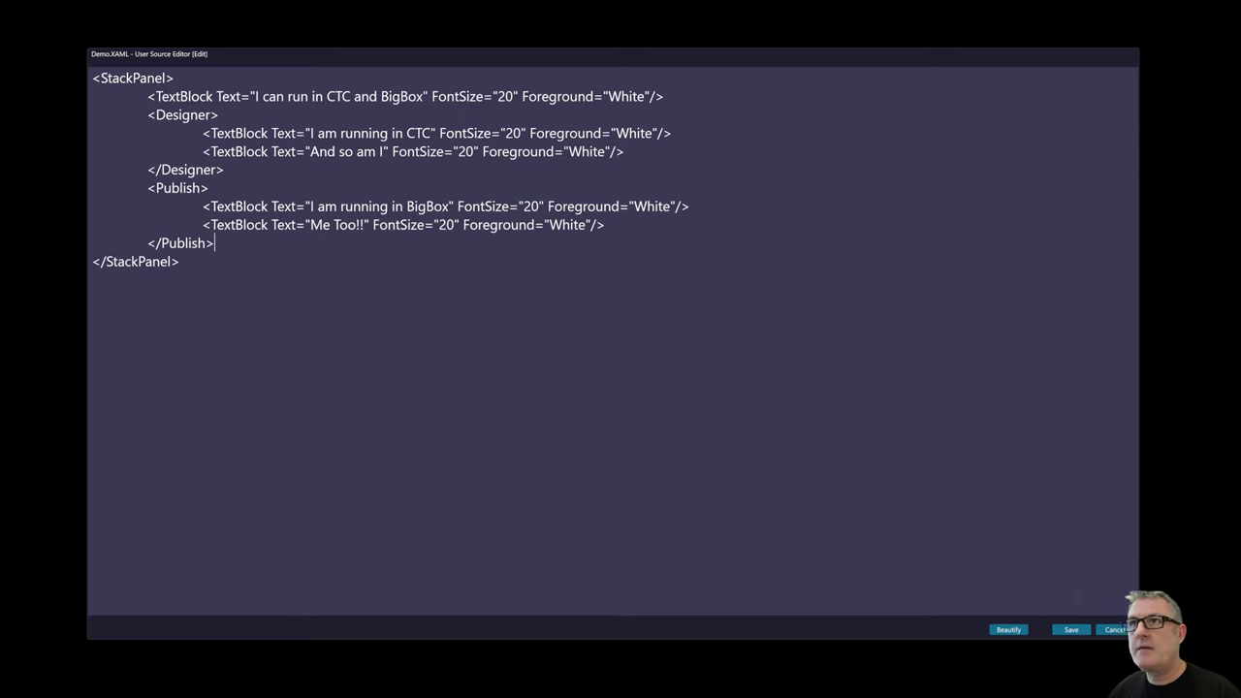
pyautogui.moveTo(625, 152); pyautogui.dragTo(279, 97)
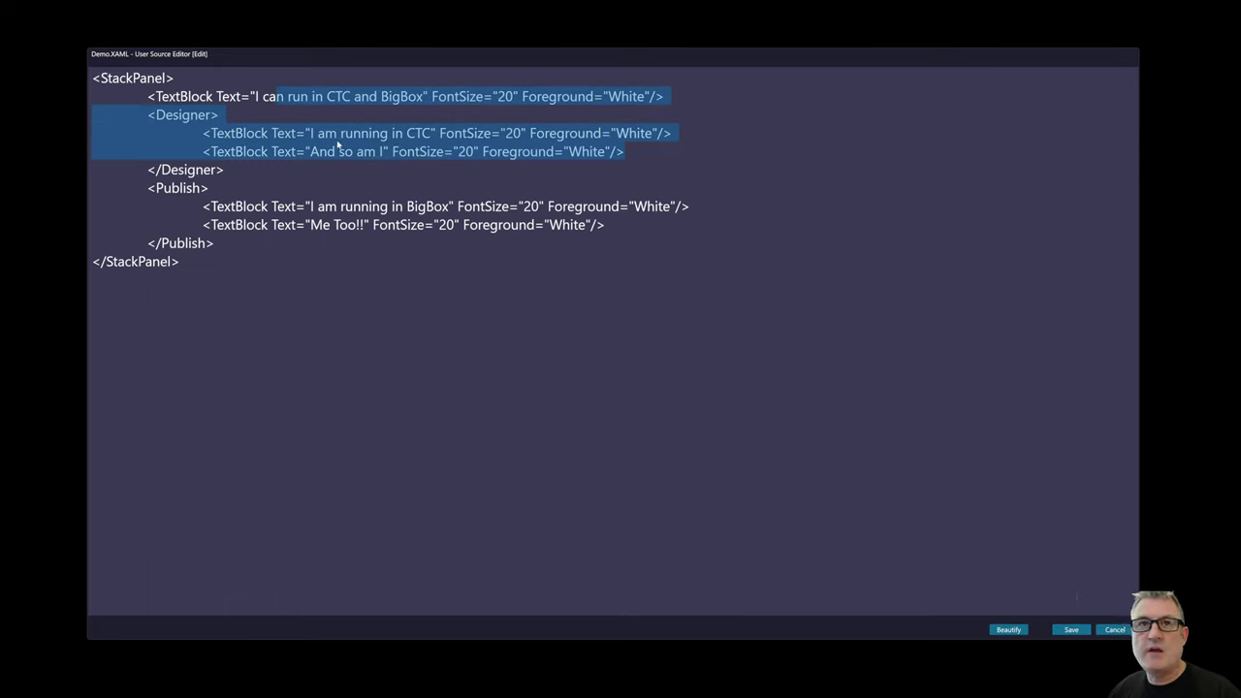
pyautogui.click(1071, 629)
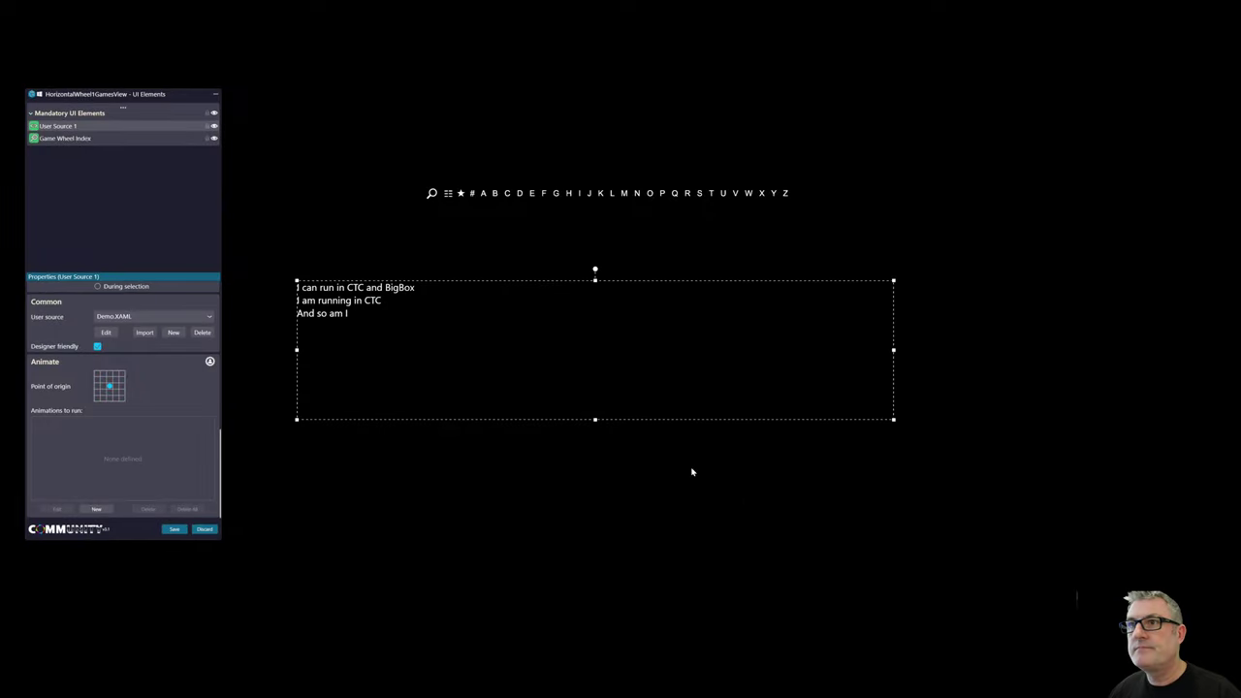
# Select and deselect User Source 1, then save HorizontalWheel1GamesView and close its editor.
pyautogui.click(571, 493)
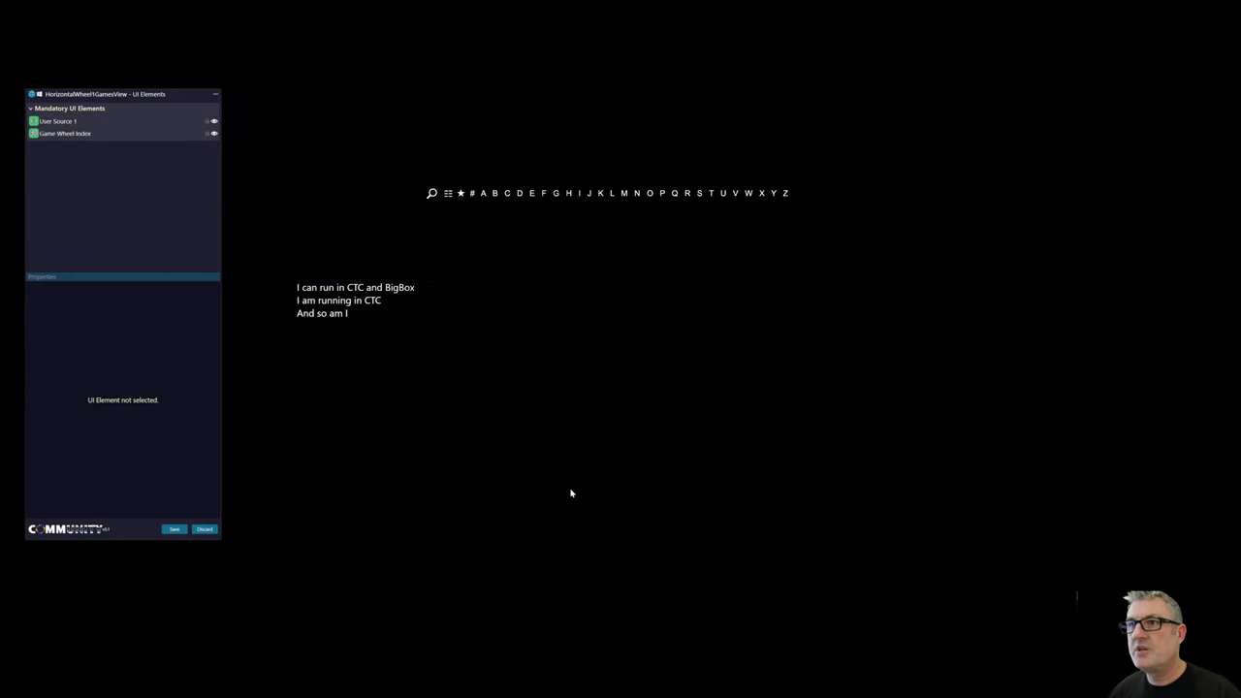
pyautogui.click(372, 308)
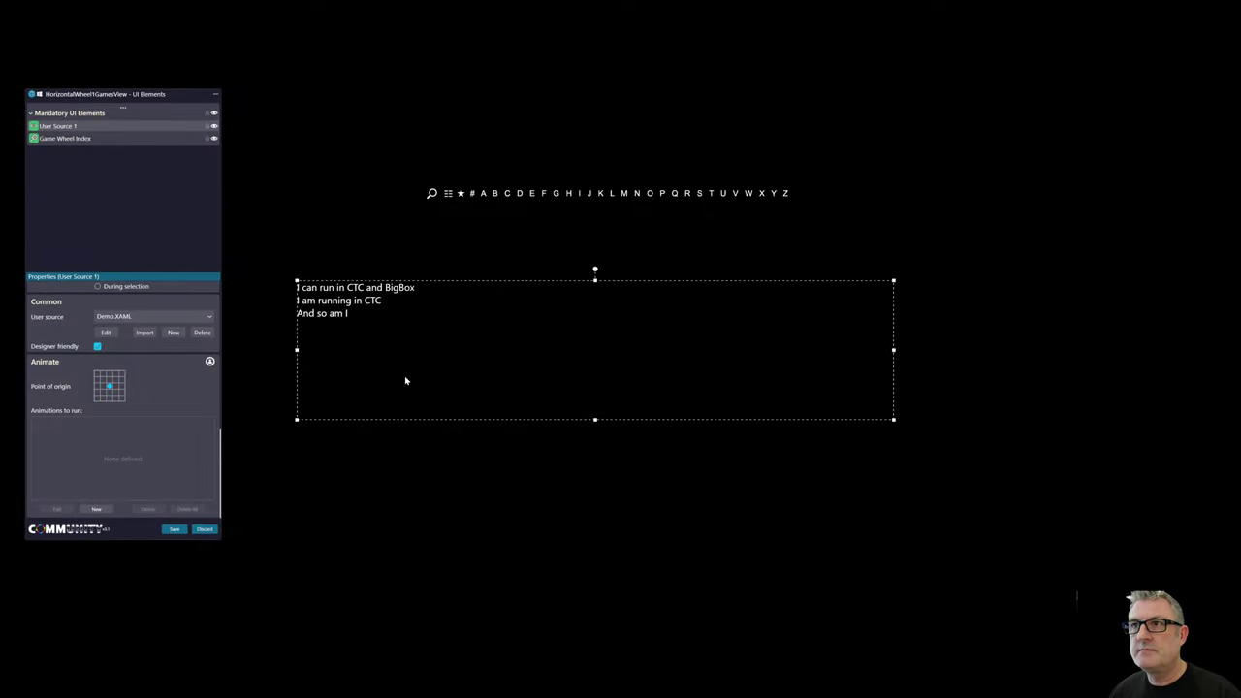
pyautogui.click(406, 482)
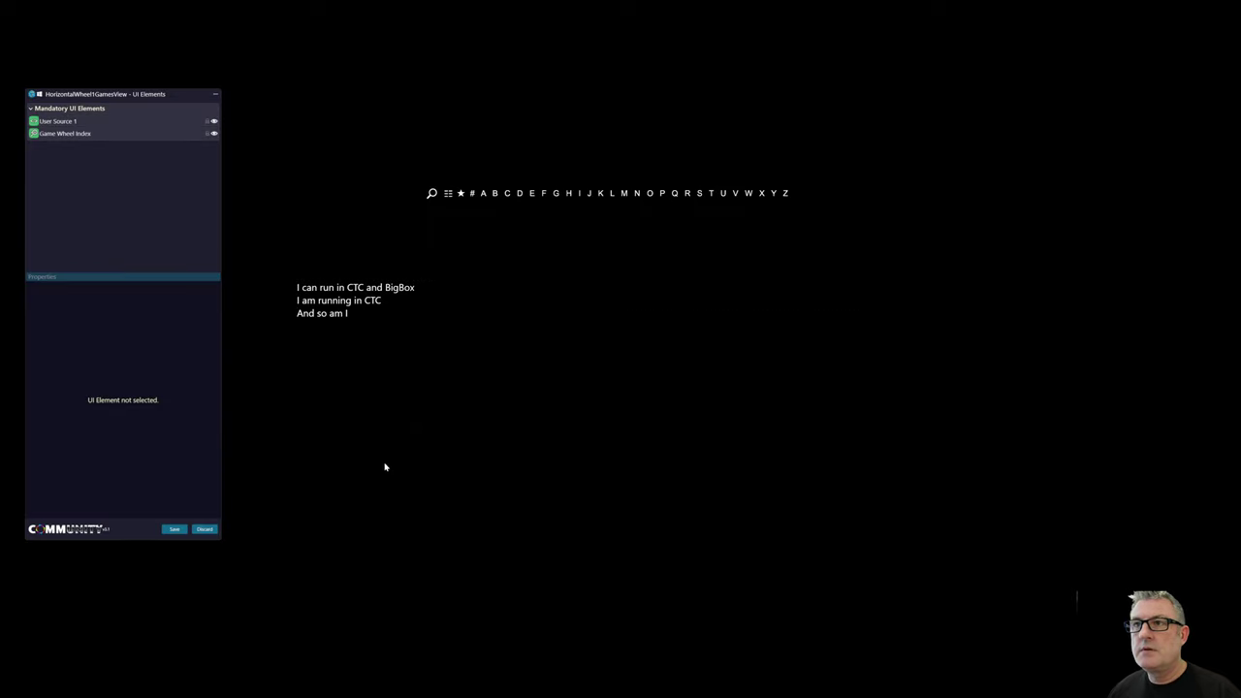
pyautogui.click(174, 529)
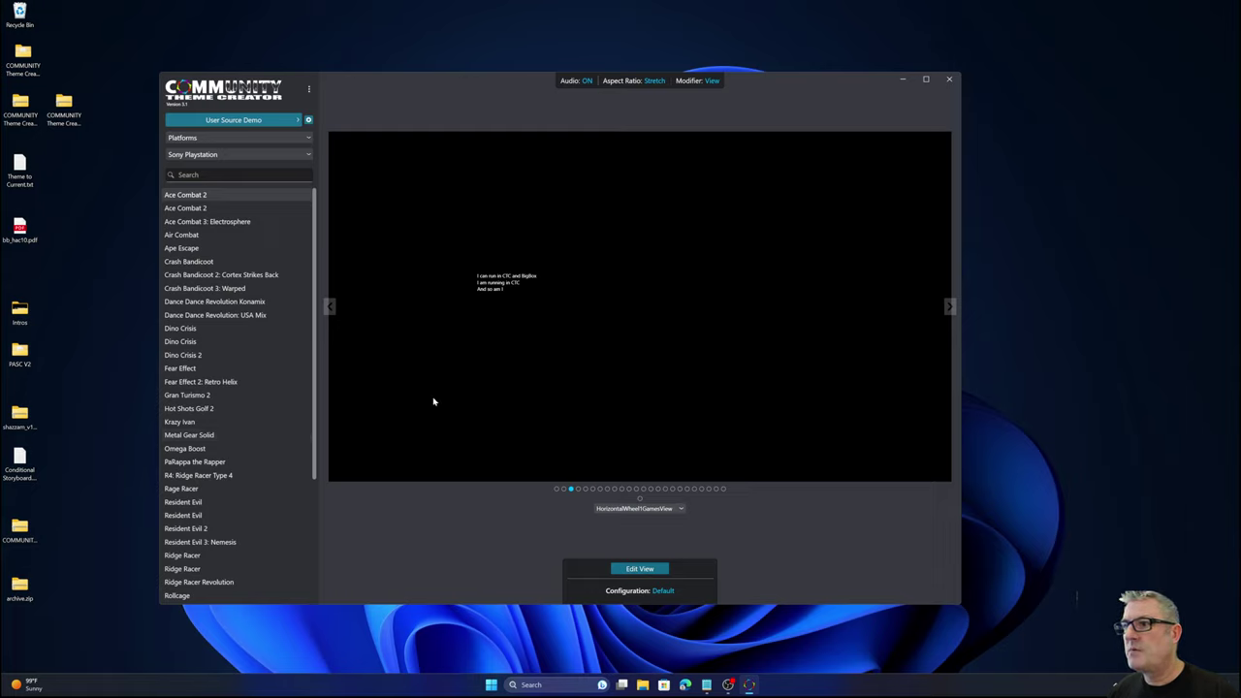
# Publish the theme as XAML only, close the Theme Creator, and launch BigBox.
pyautogui.click(308, 88)
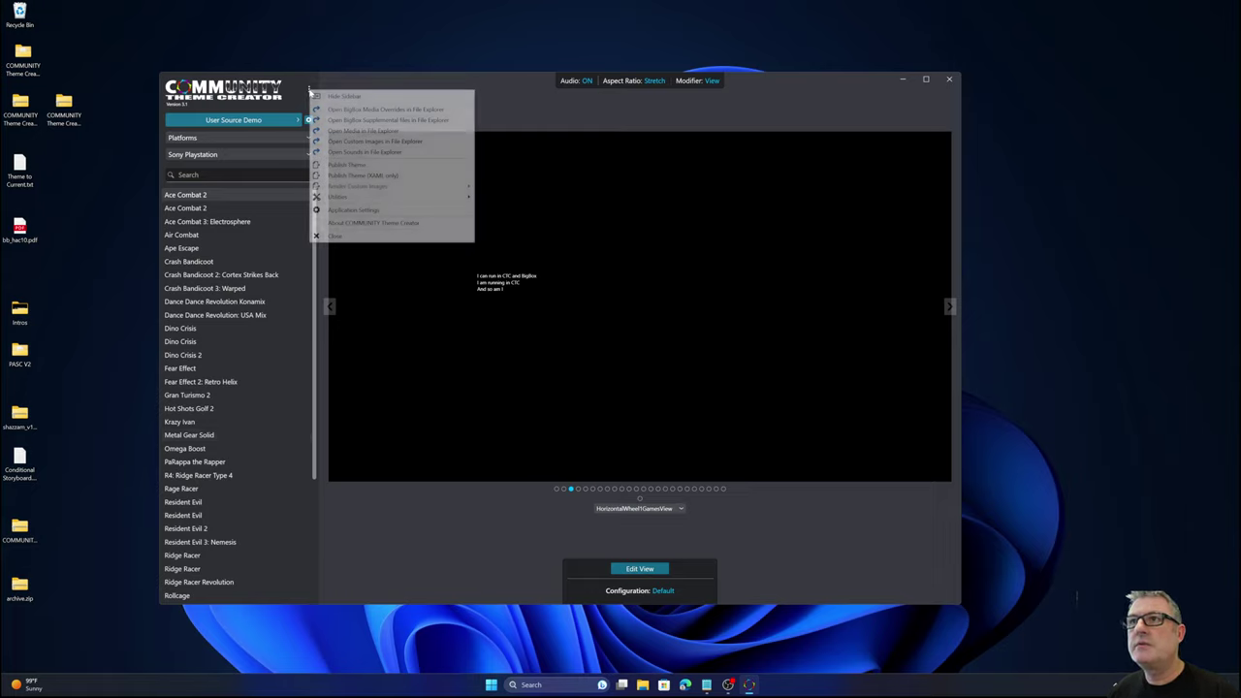
pyautogui.click(352, 174)
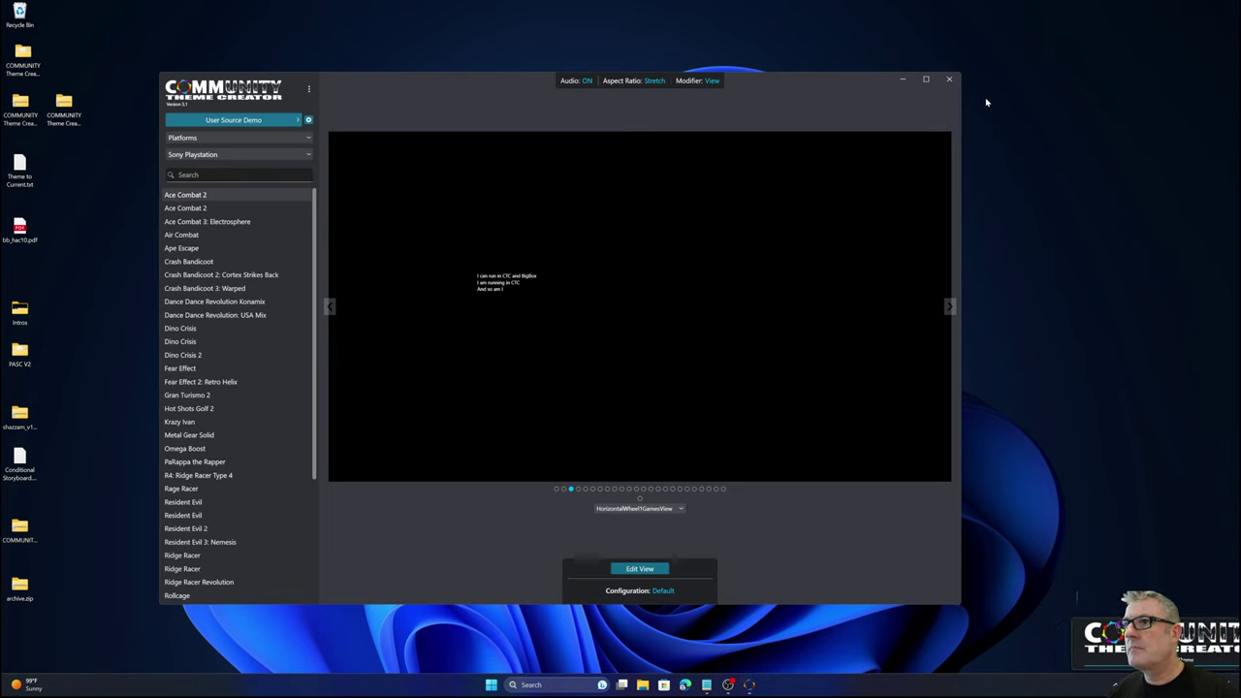
pyautogui.click(949, 80)
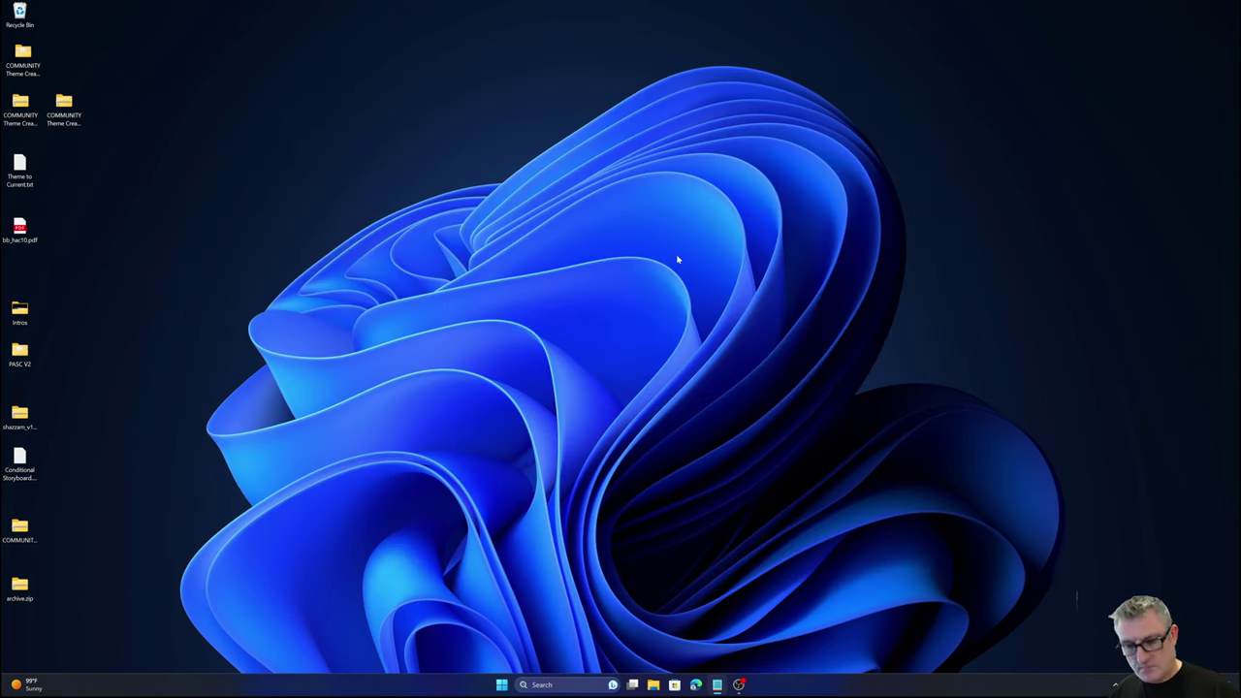
pyautogui.press('super')
pyautogui.click(644, 403)
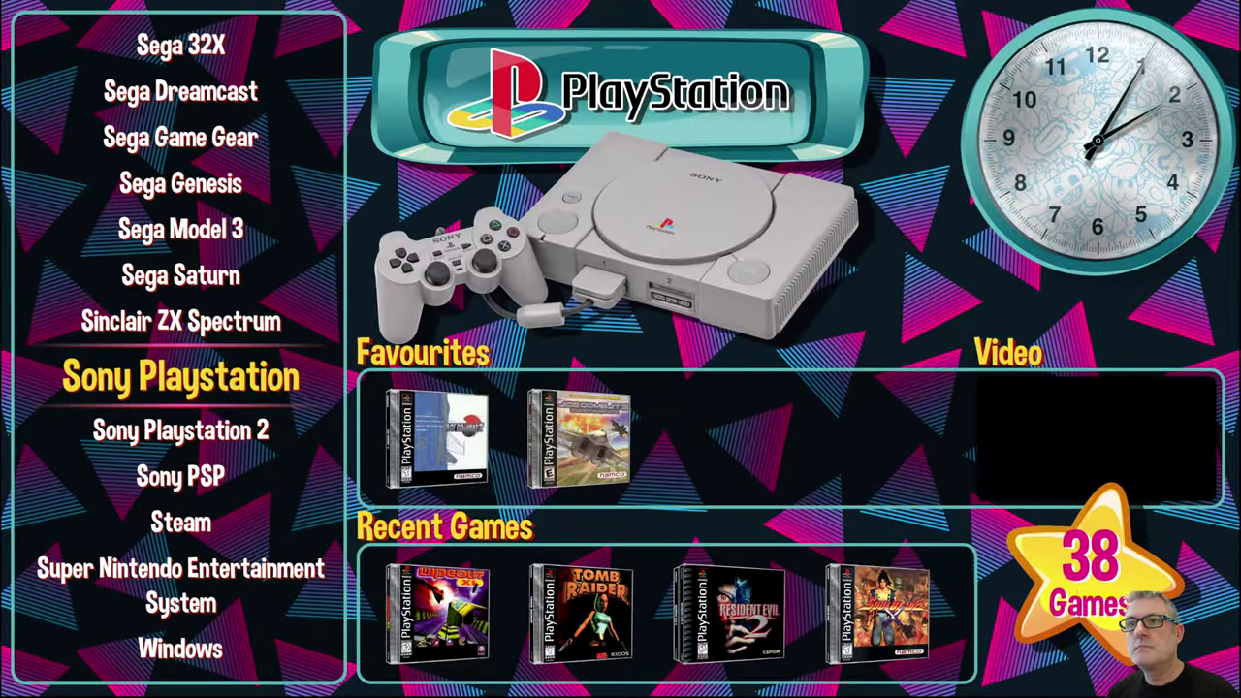
# Set BigBox's theme to User Source Demo under Options > Views, then bring up its view choices.
pyautogui.press('Escape')
pyautogui.press('Down')
pyautogui.press('Down')
pyautogui.press('Down')
pyautogui.press('Return')
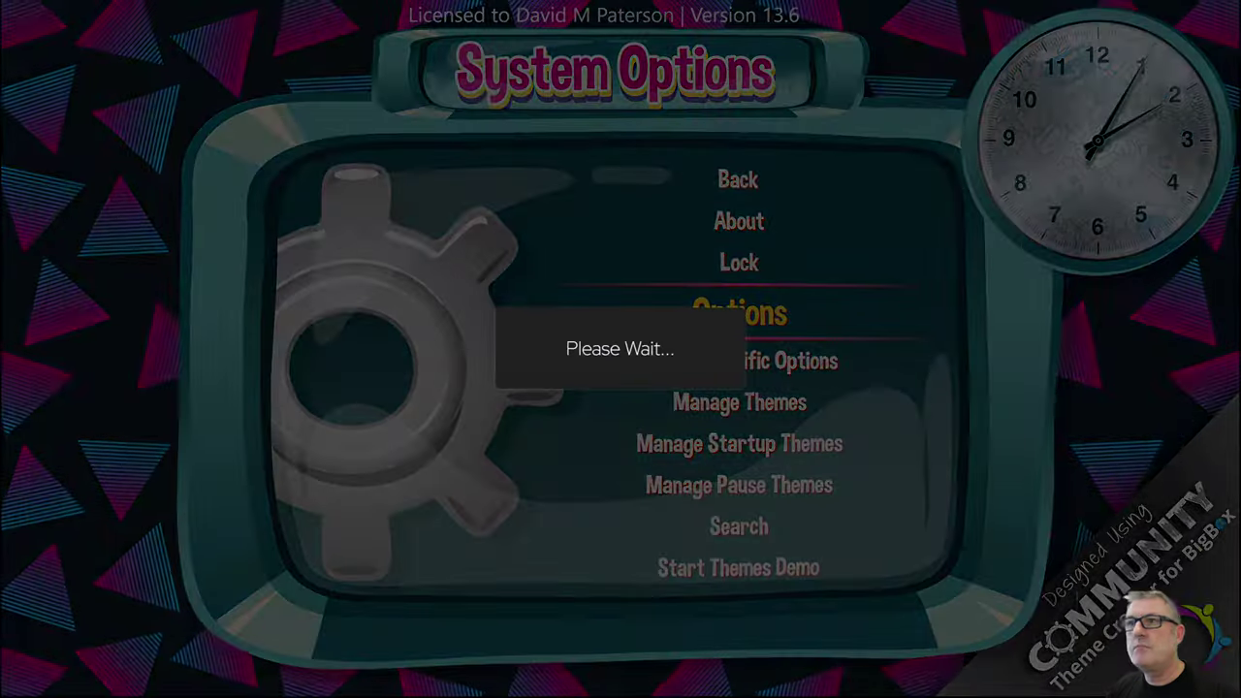
pyautogui.press('Down')
pyautogui.press('Down')
pyautogui.press('Return')
pyautogui.press('Return')
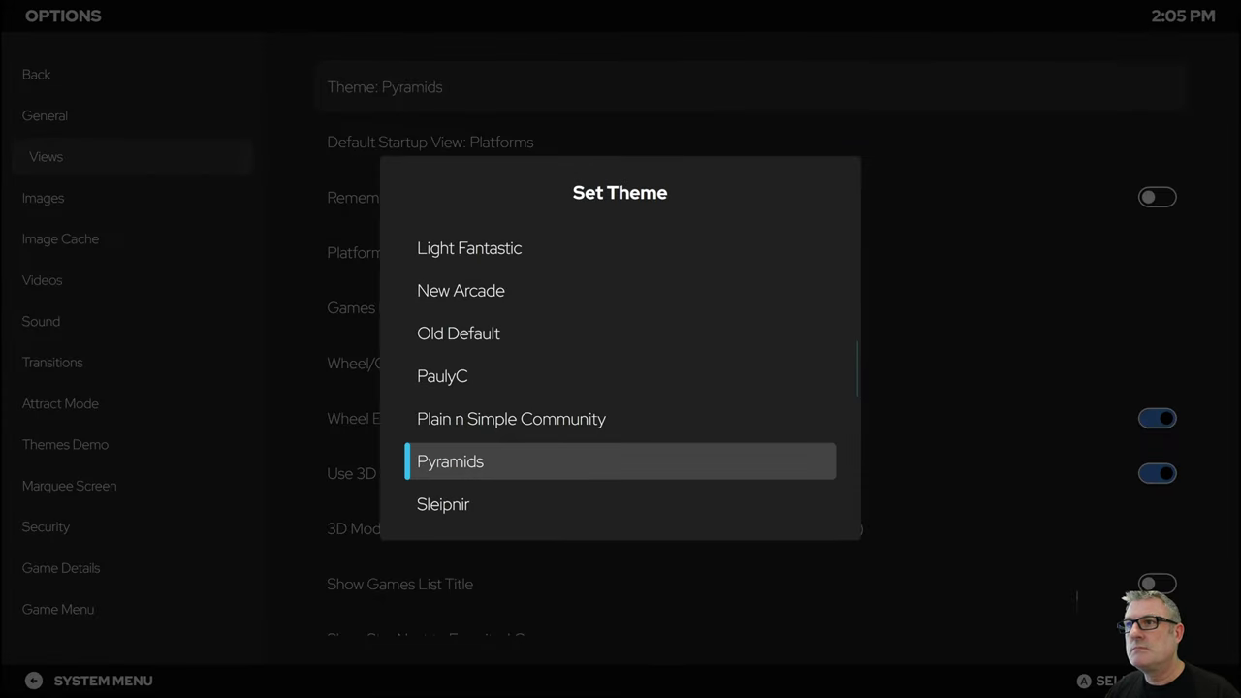
pyautogui.press('Down')
pyautogui.press('Down')
pyautogui.press('Down')
pyautogui.press('Down')
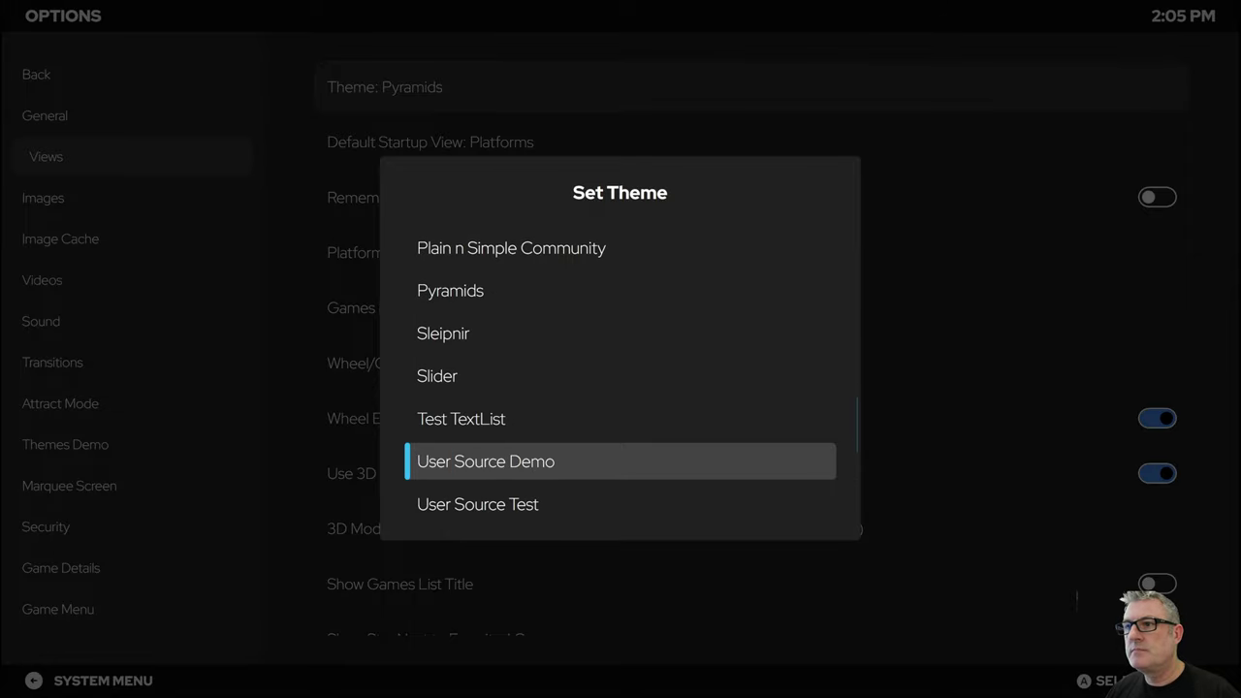
pyautogui.press('Return')
pyautogui.press('Escape')
pyautogui.press('Escape')
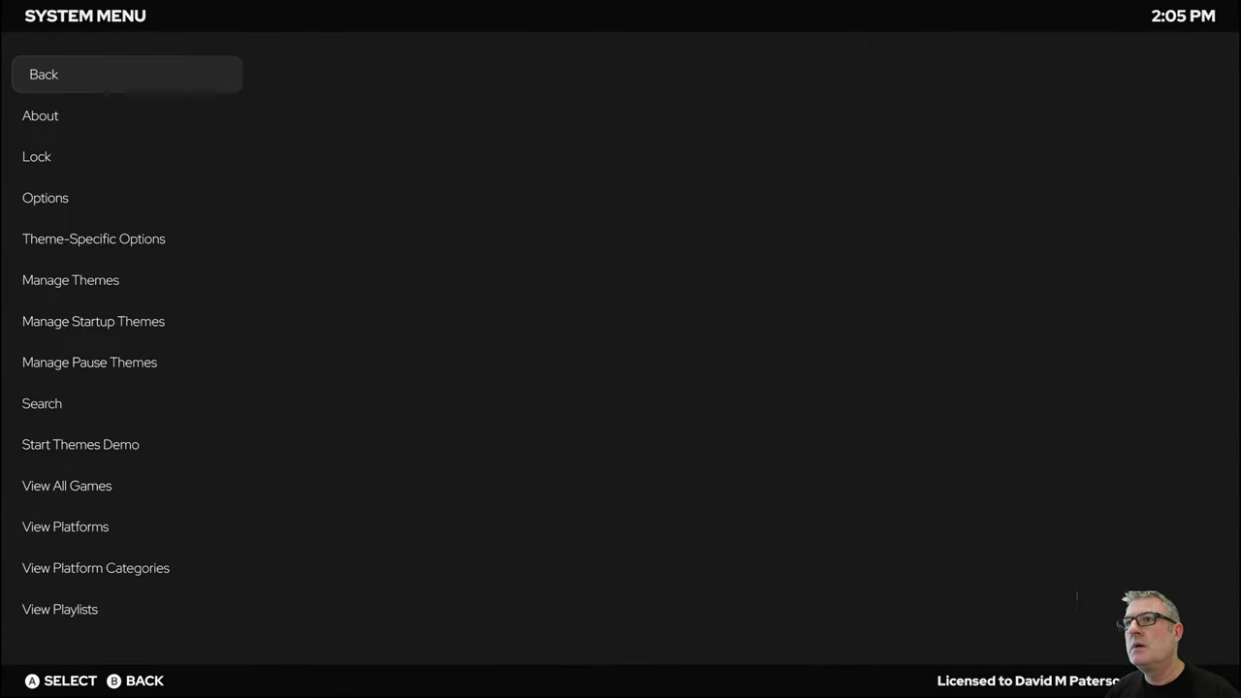
pyautogui.press('Return')
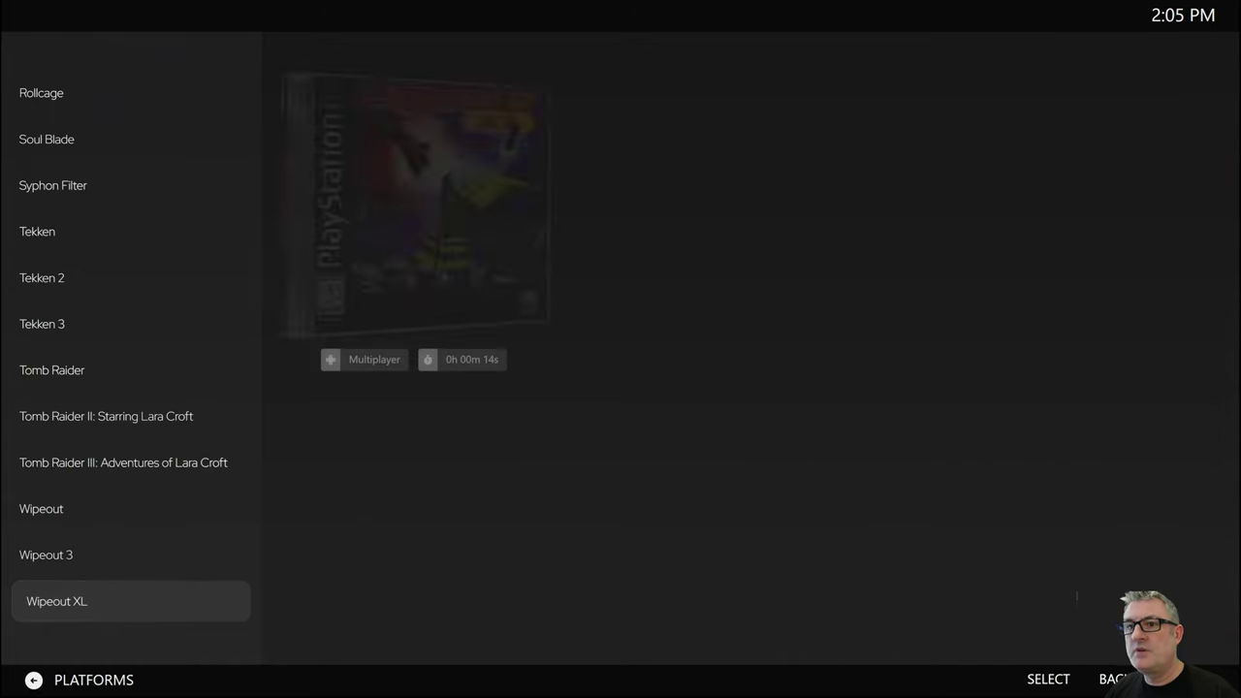
pyautogui.press('F1')
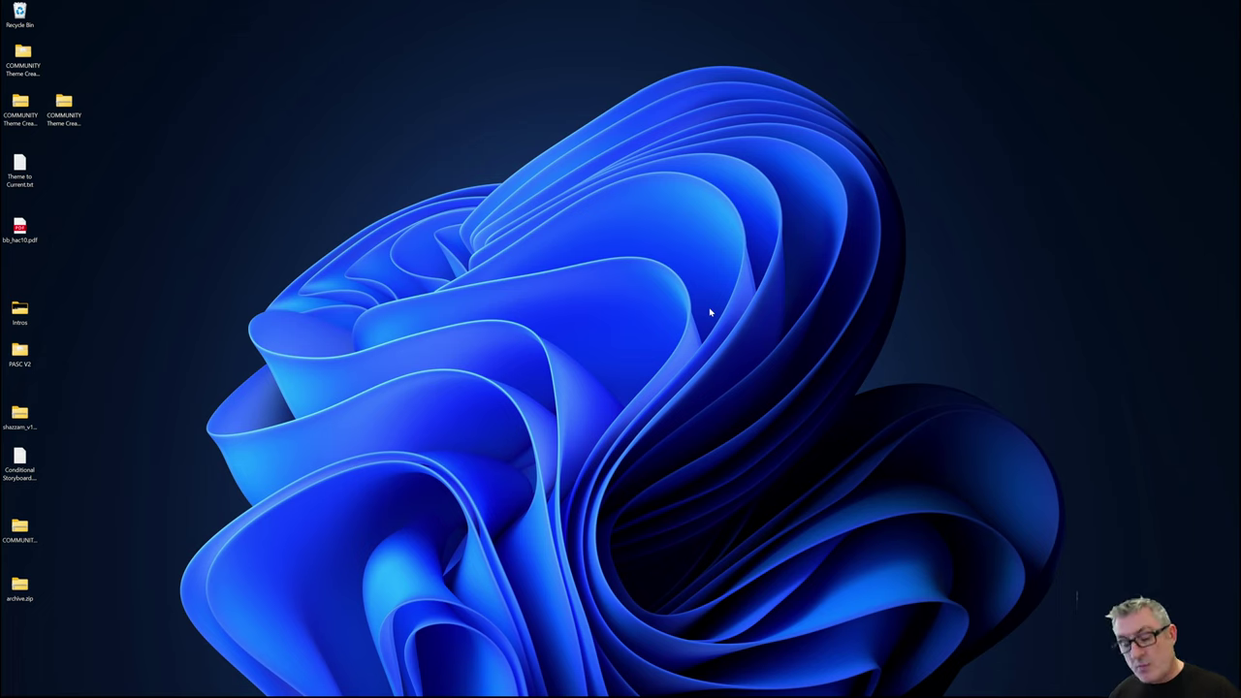
# Bring up the Start menu to reopen COMMUNITY Theme Creator.
pyautogui.press('super')
pyautogui.press('super')
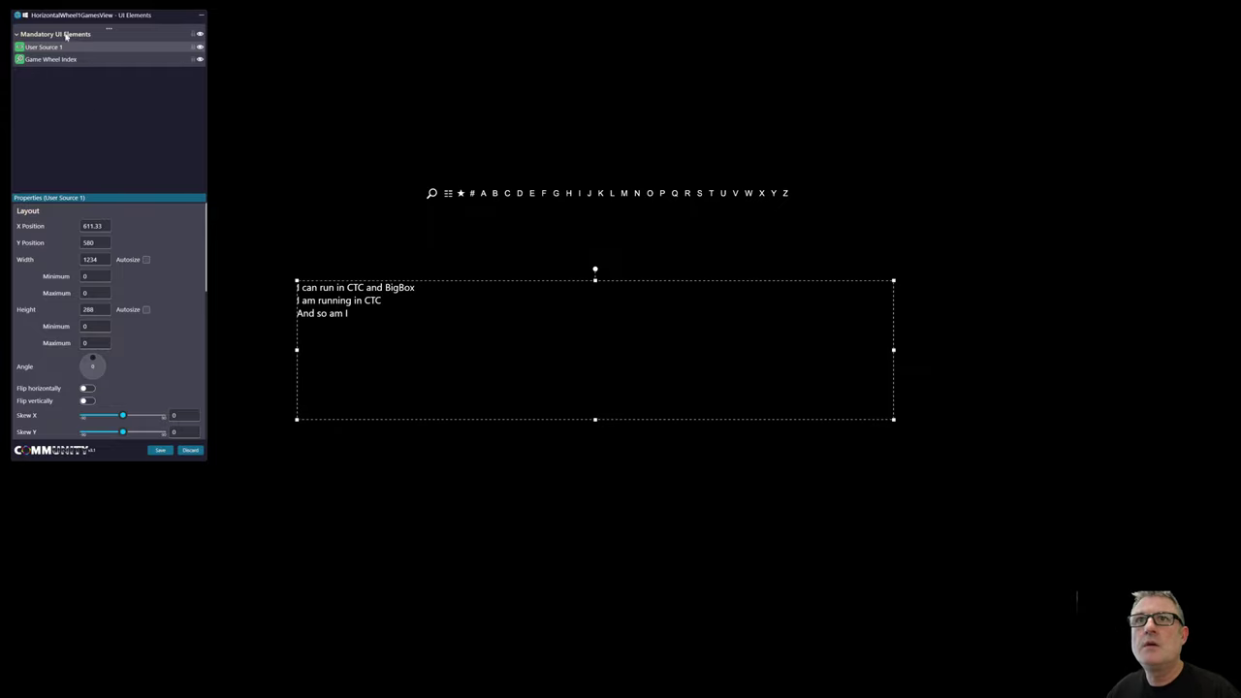
# Open the Demo.XAML user source from the Common section of the Properties panel for editing.
pyautogui.scroll(-8, 40, 266)
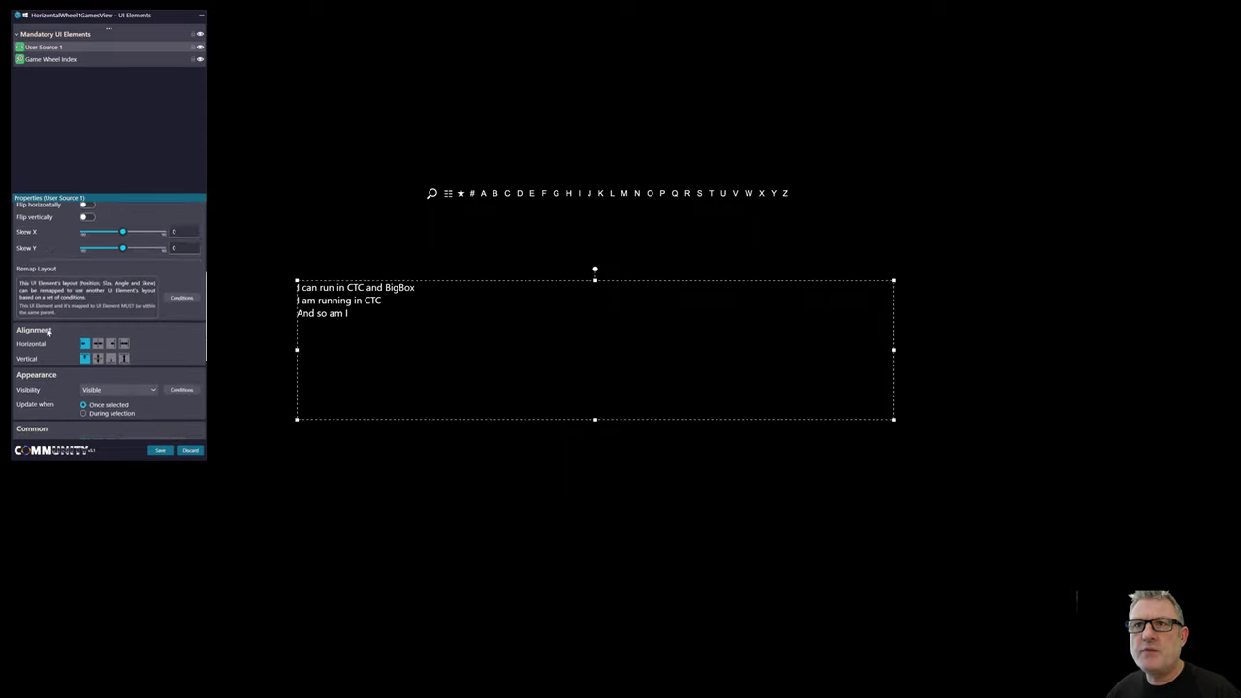
pyautogui.scroll(-2, 46, 332)
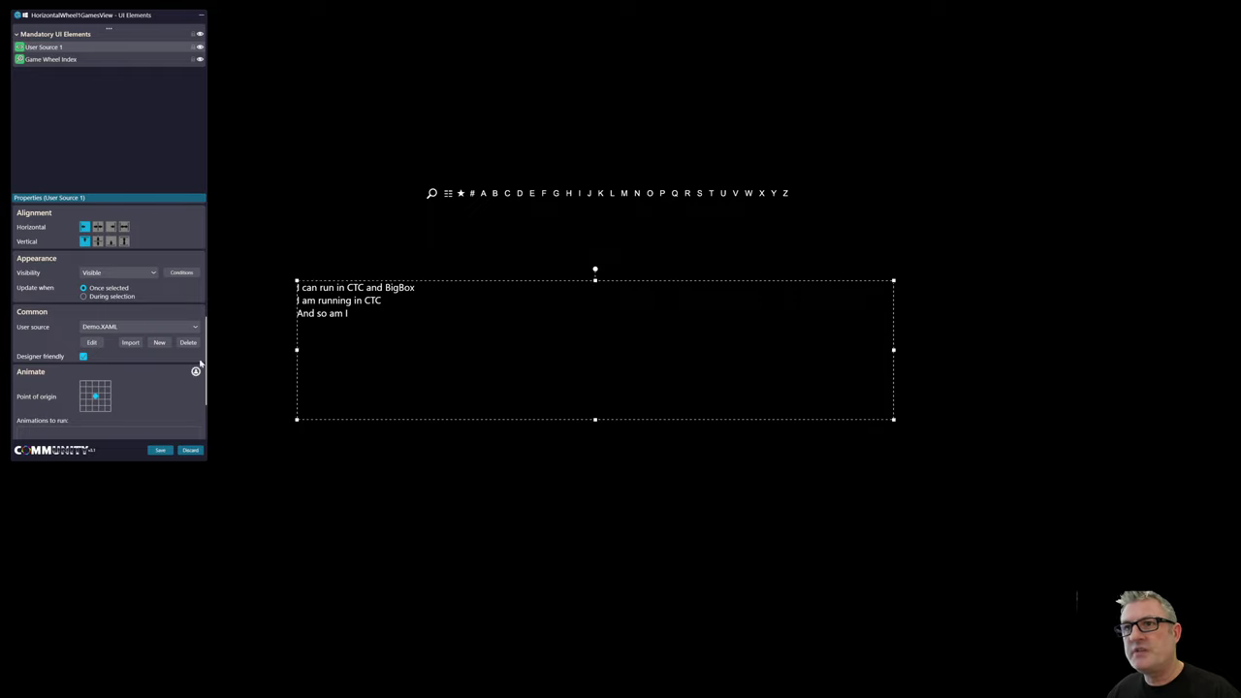
pyautogui.click(99, 343)
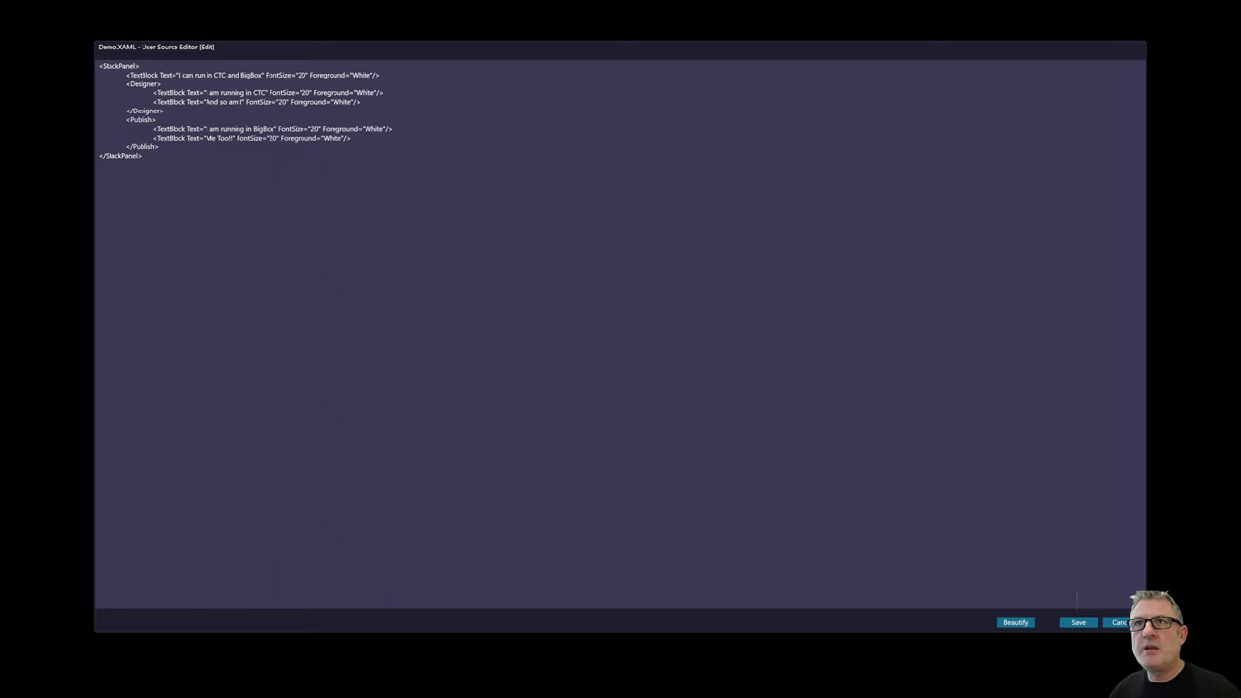
# Review the two Publish TextBlock lines in Demo.XAML, then save the source and close the editor.
pyautogui.hotkey('shift', 'Home')
pyautogui.hotkey('shift', 'Up')
pyautogui.scroll(5, 570, 222)
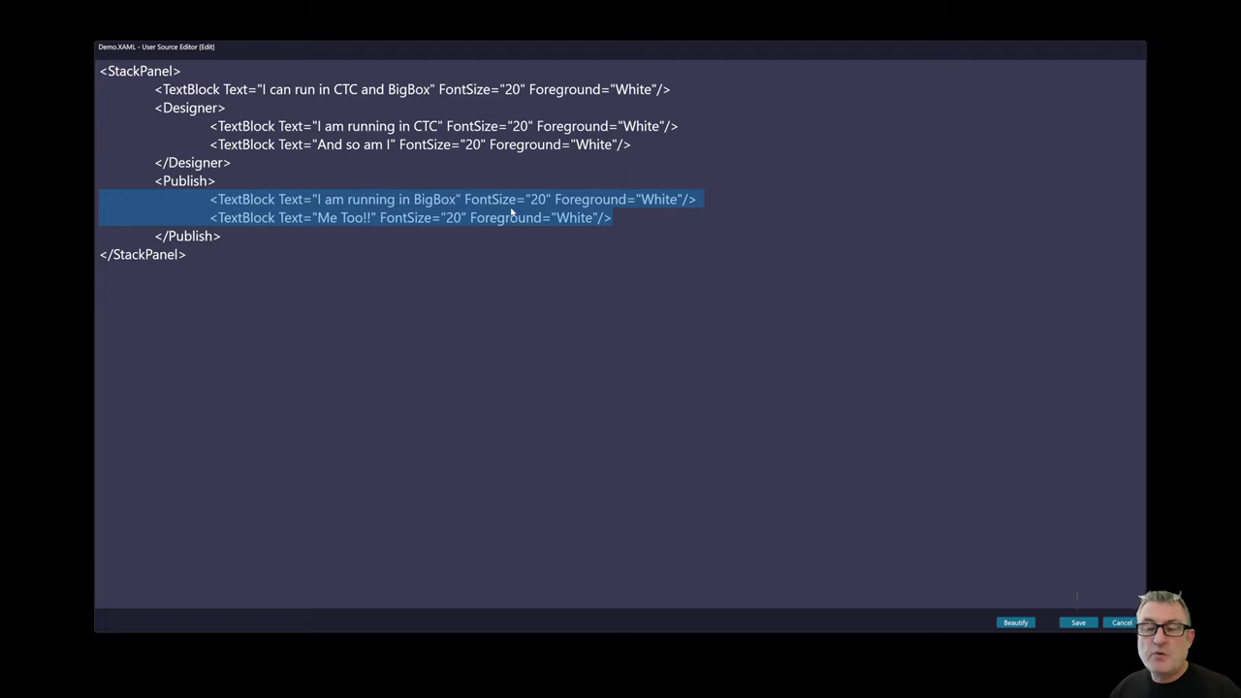
pyautogui.click(612, 217)
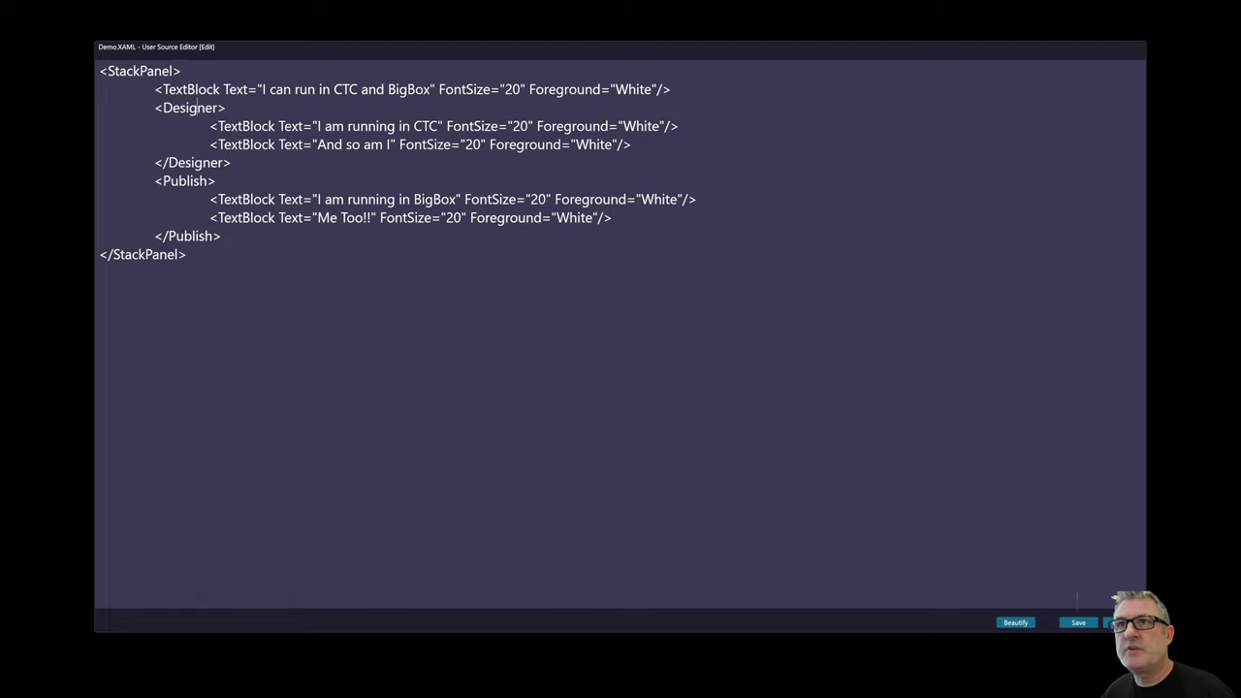
pyautogui.click(195, 235)
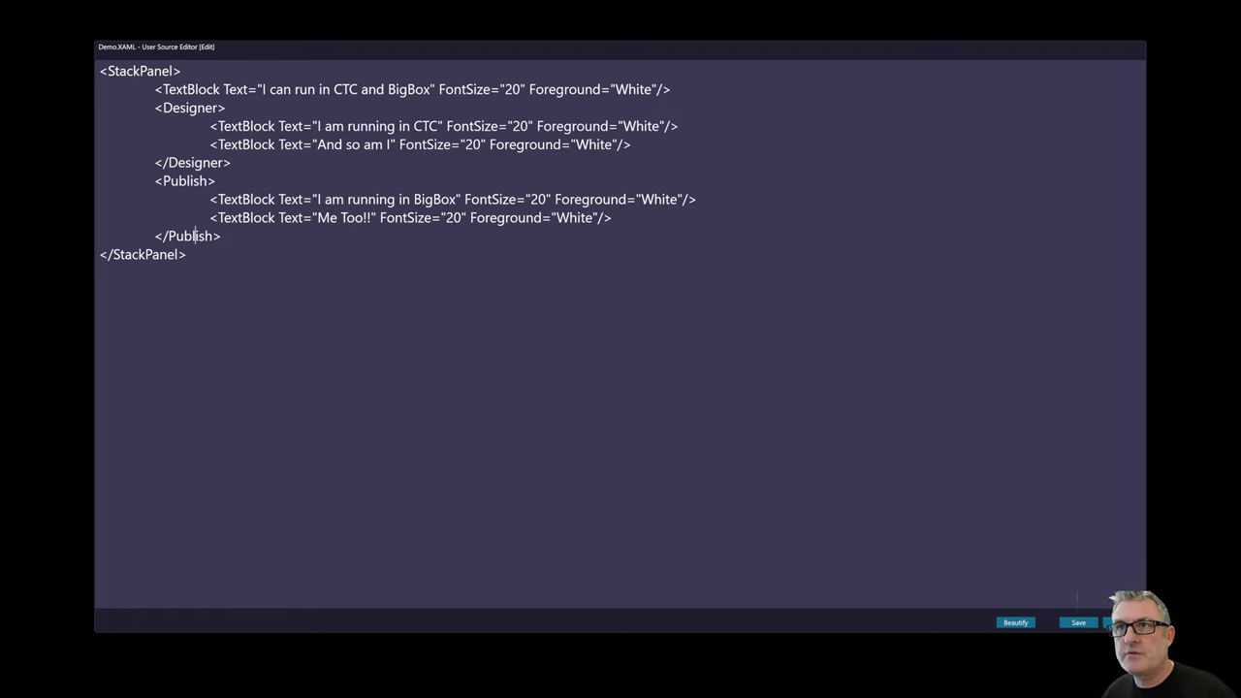
pyautogui.click(1078, 624)
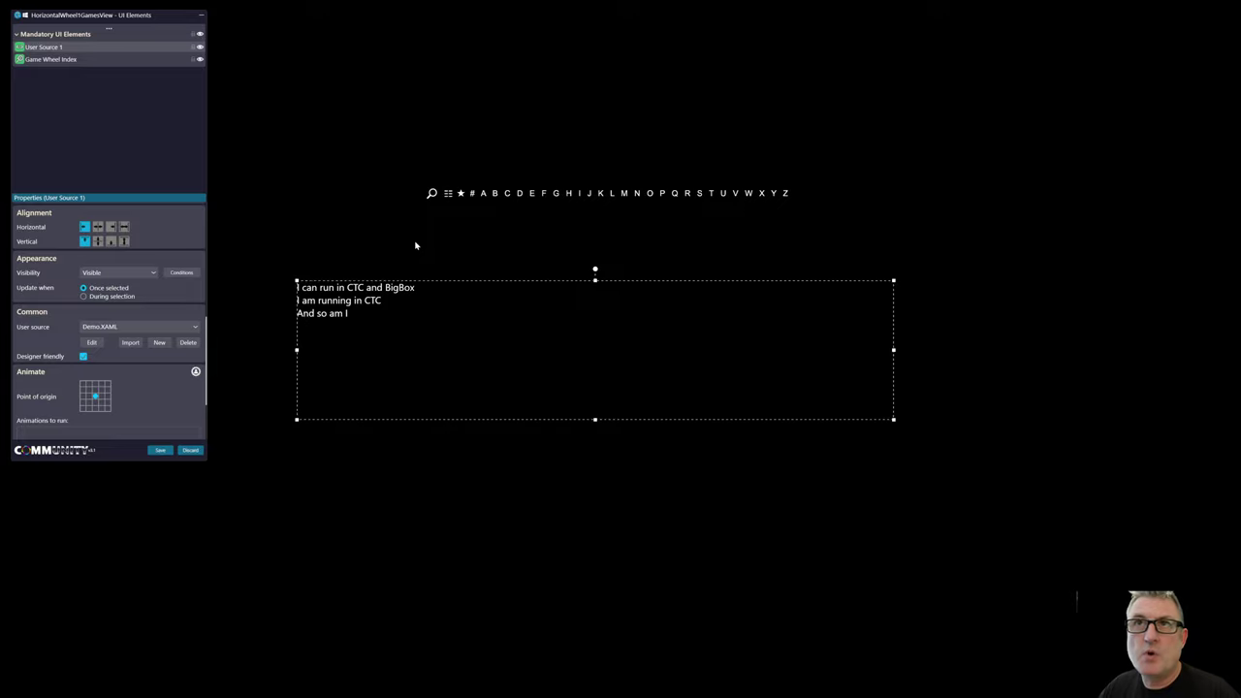
# Move the UI Elements window down, then discard changes to close the wheel view editor.
pyautogui.moveTo(153, 18); pyautogui.dragTo(159, 71)
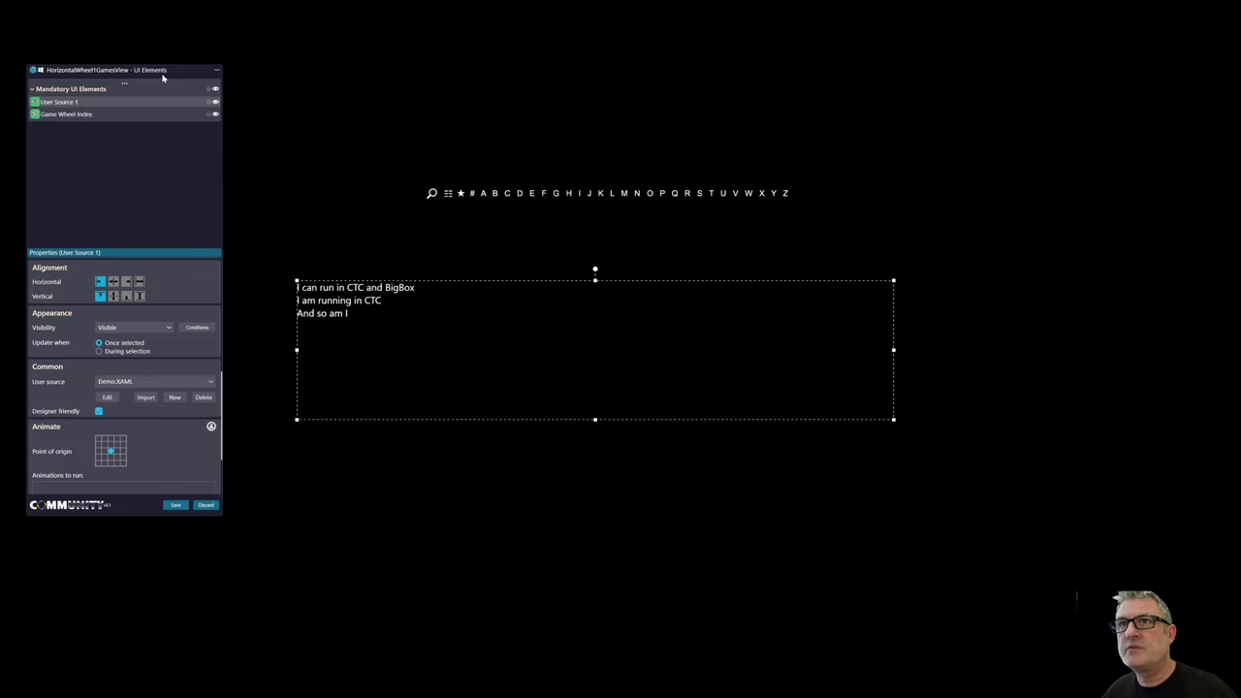
pyautogui.moveTo(162, 77); pyautogui.dragTo(171, 84)
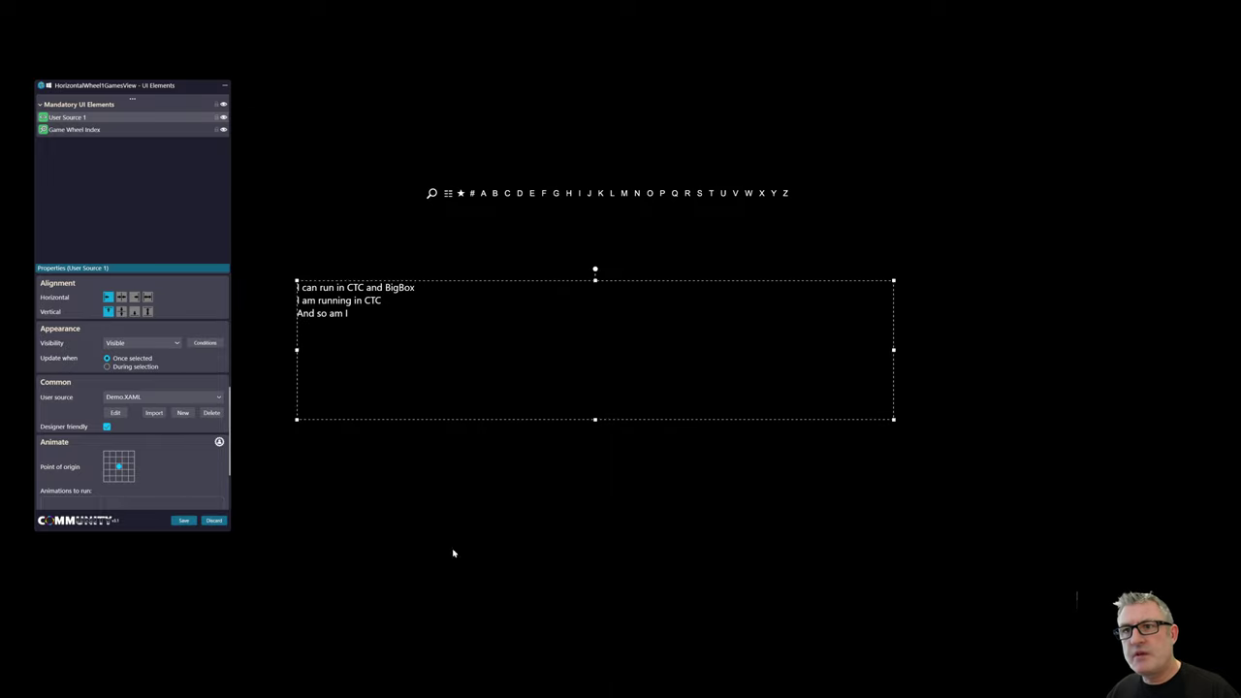
pyautogui.click(215, 520)
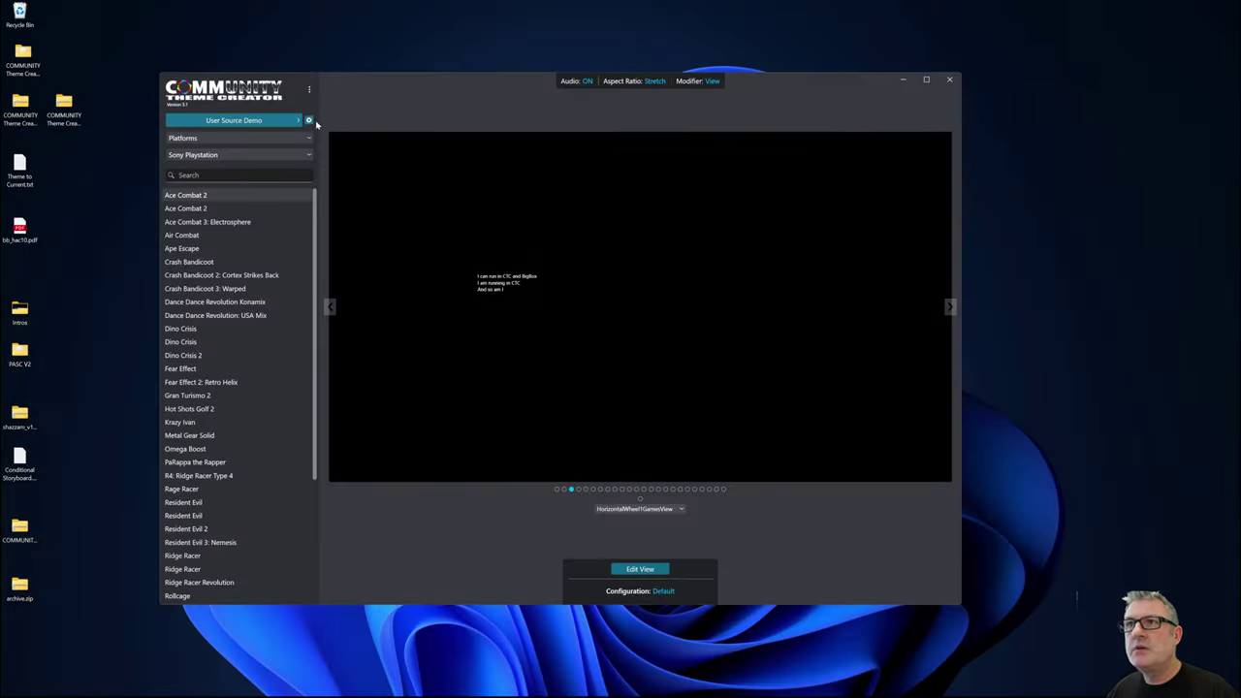
pyautogui.click(412, 399)
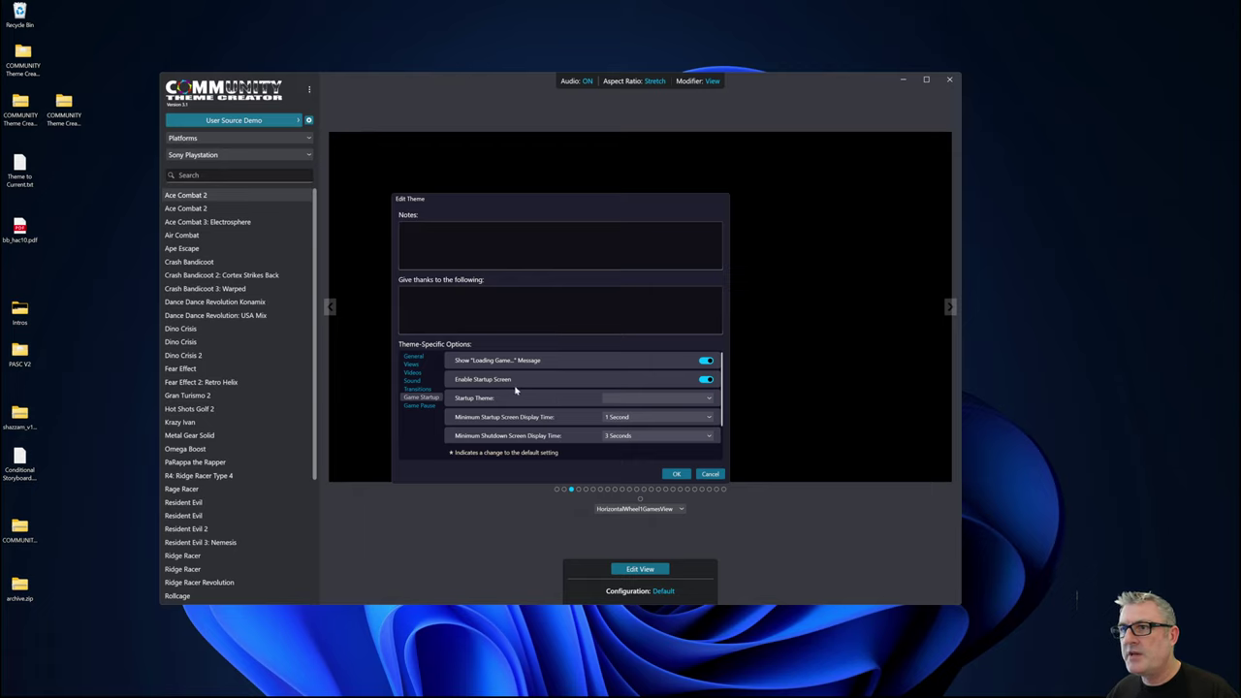
pyautogui.click(677, 473)
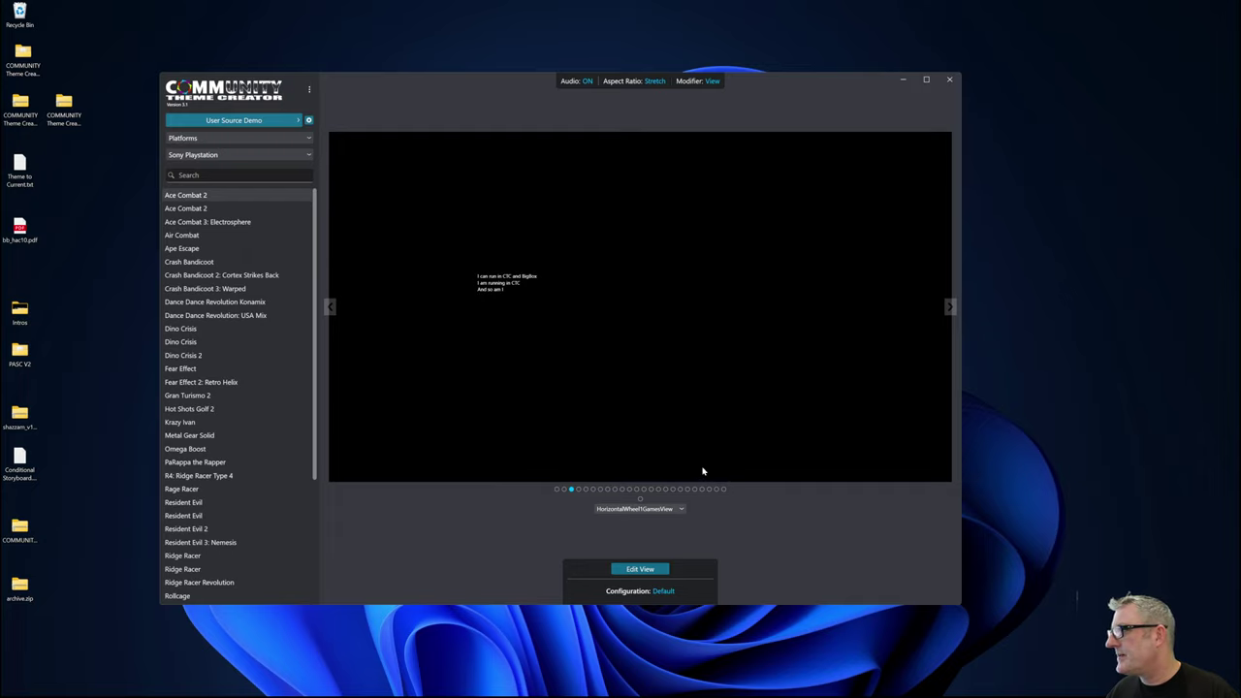